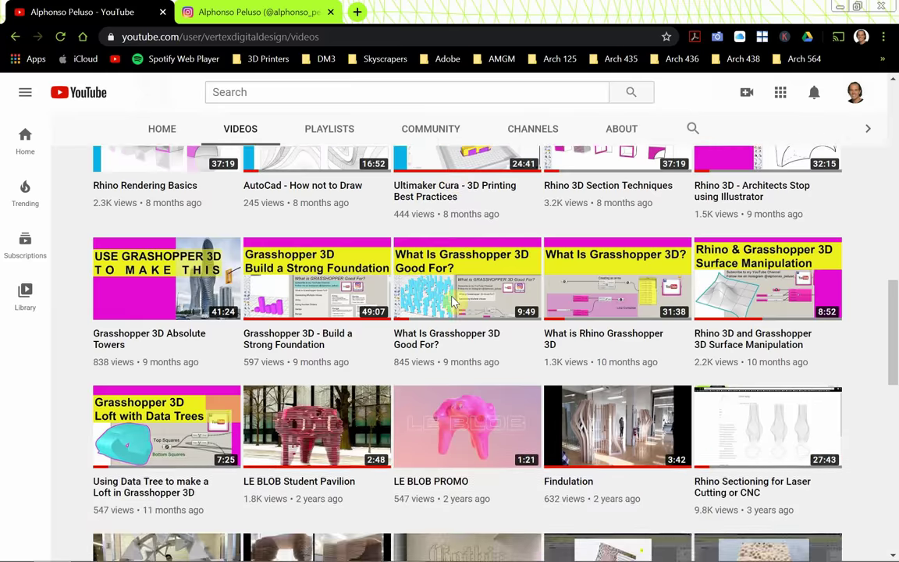
Review the channel's uploaded videos on YouTube and the posts on the linked Instagram profile
{"action": "scroll", "coordinate": [453, 302], "scroll_direction": "up", "scroll_amount": 14}
{"action": "scroll", "coordinate": [451, 302], "scroll_direction": "up", "scroll_amount": 4}
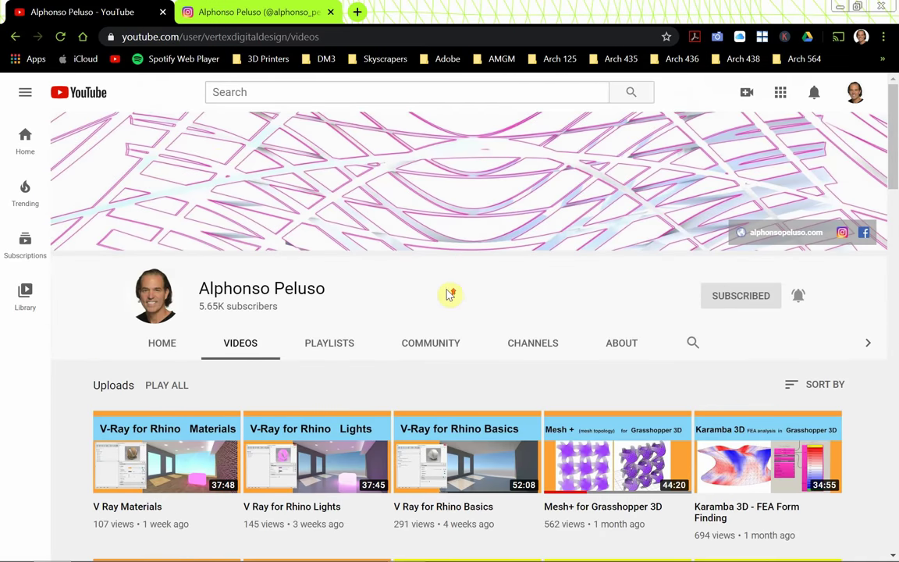
{"action": "left_click", "coordinate": [239, 20]}
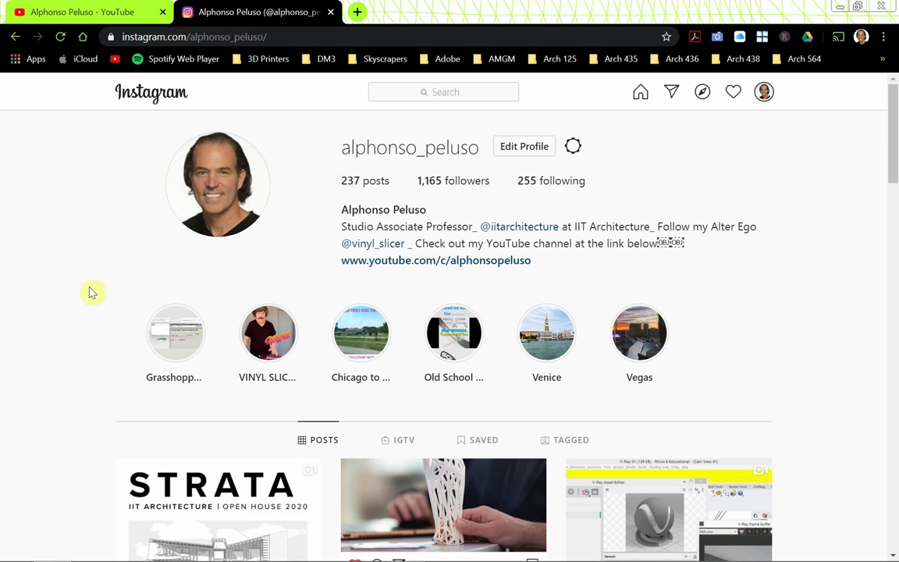
{"action": "scroll", "coordinate": [90, 293], "scroll_direction": "down", "scroll_amount": 5}
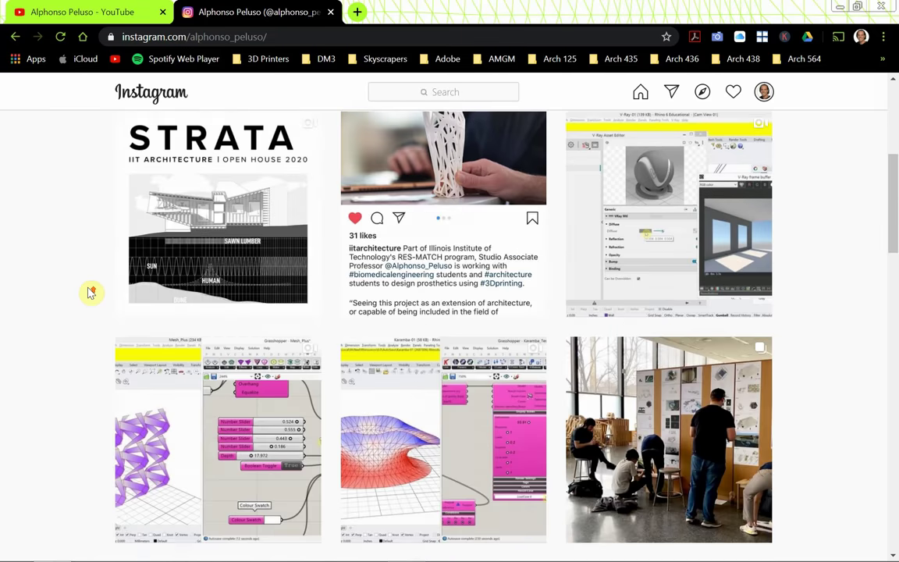
{"action": "scroll", "coordinate": [100, 185], "scroll_direction": "up", "scroll_amount": 5}
{"action": "left_click", "coordinate": [110, 15]}
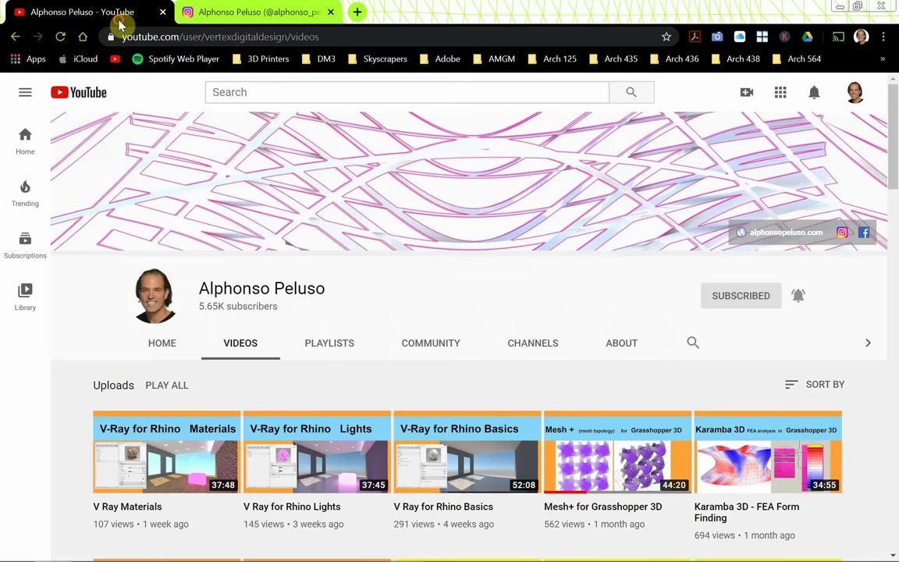
Switch to Rhino, save the changes to Rhino_Cams_Sun_Working and start a new model from the Large Objects - Inches template
{"action": "left_click", "coordinate": [840, 7]}
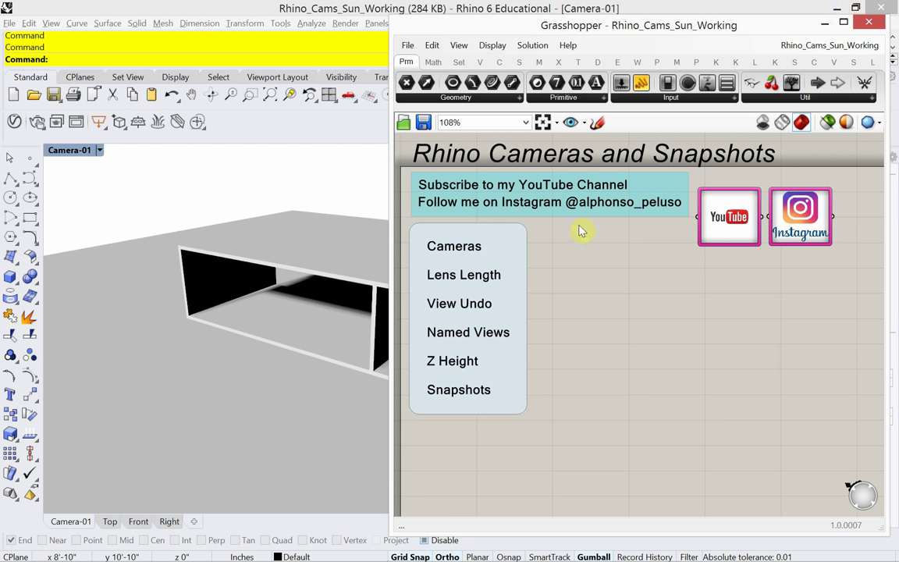
{"action": "left_click", "coordinate": [10, 23]}
{"action": "left_click", "coordinate": [28, 39]}
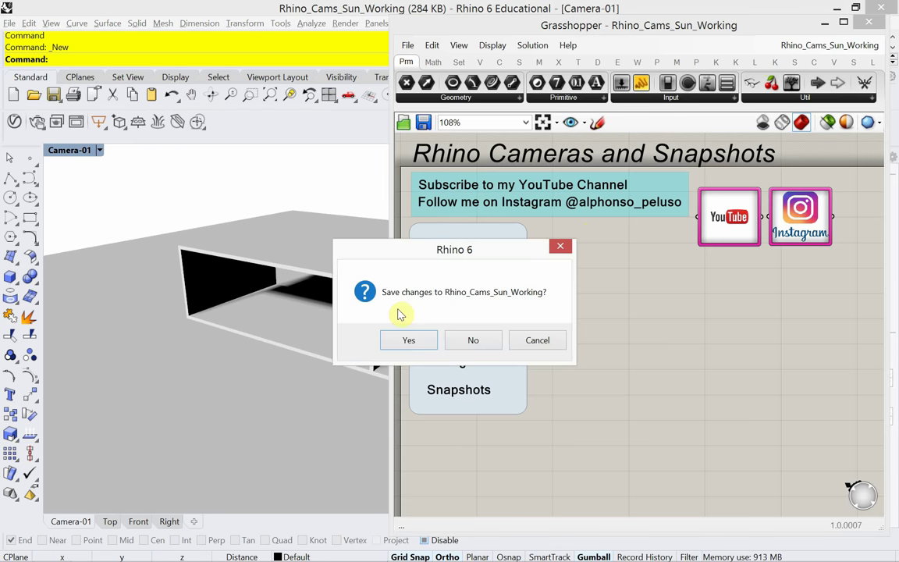
{"action": "left_click", "coordinate": [424, 347]}
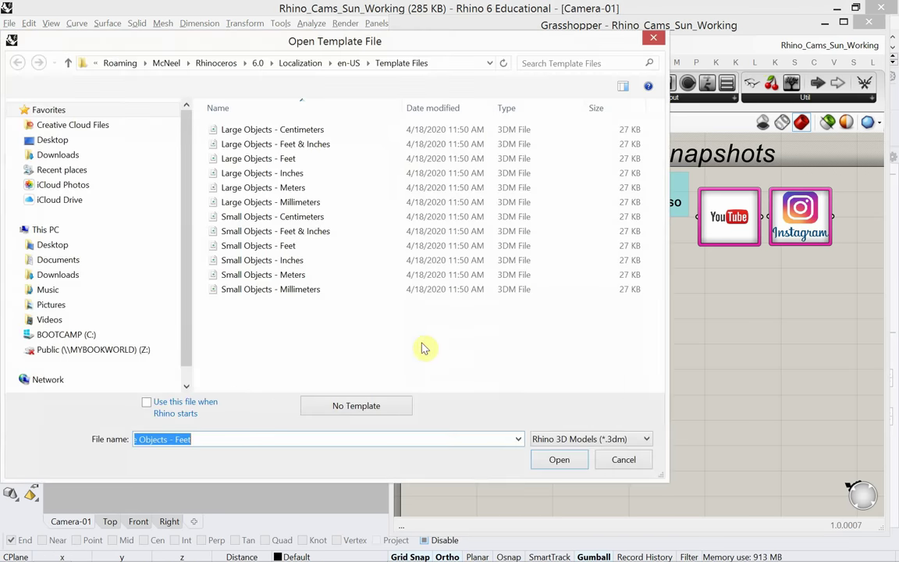
{"action": "double_click", "coordinate": [279, 178]}
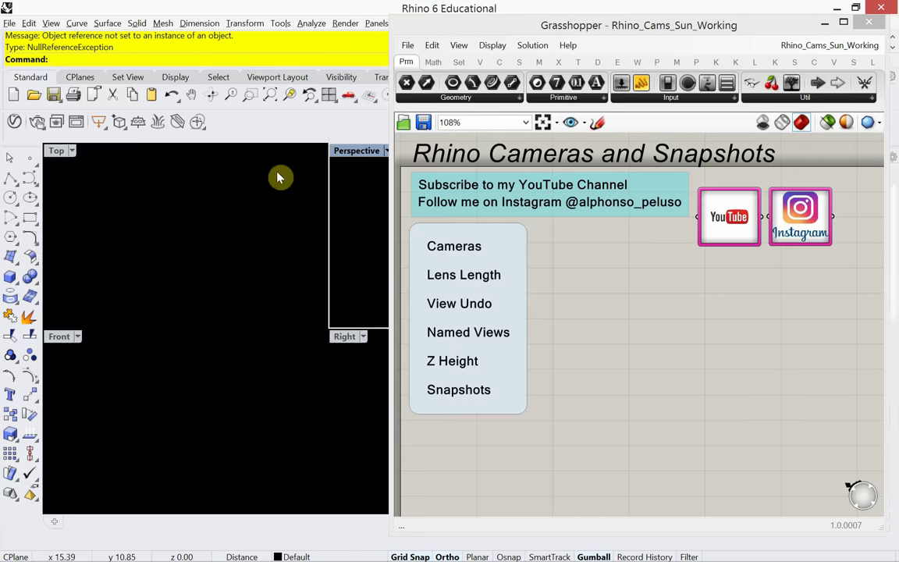
Minimize the Grasshopper window and maximize the Perspective viewport
{"action": "left_click", "coordinate": [825, 22]}
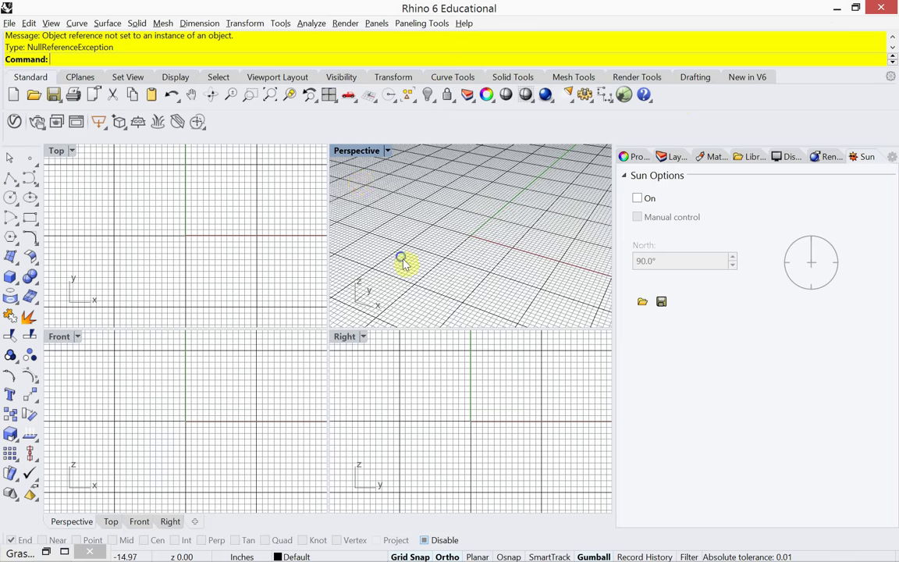
{"action": "right_click_drag", "start_coordinate": [404, 261], "coordinate": [447, 281]}
{"action": "double_click", "coordinate": [353, 151]}
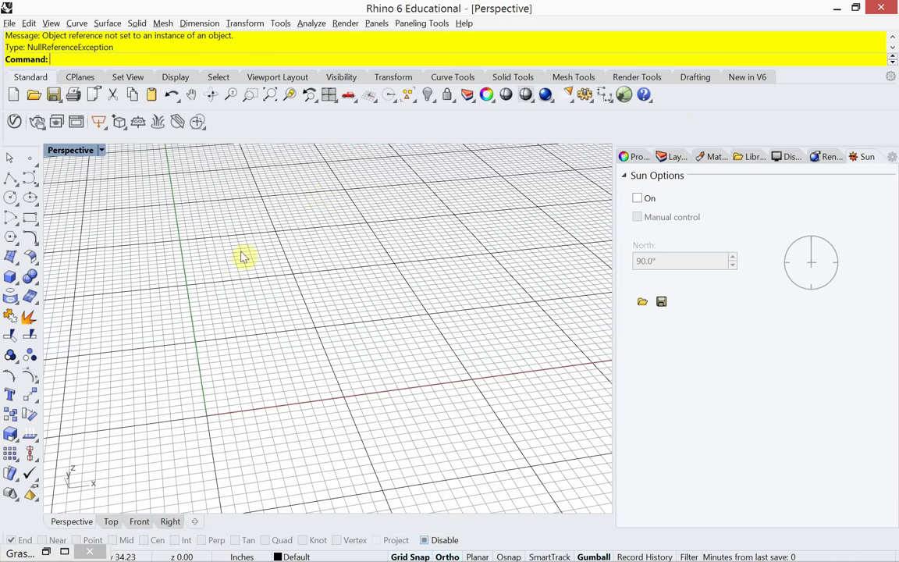
{"action": "right_click_drag", "start_coordinate": [241, 255], "coordinate": [251, 295]}
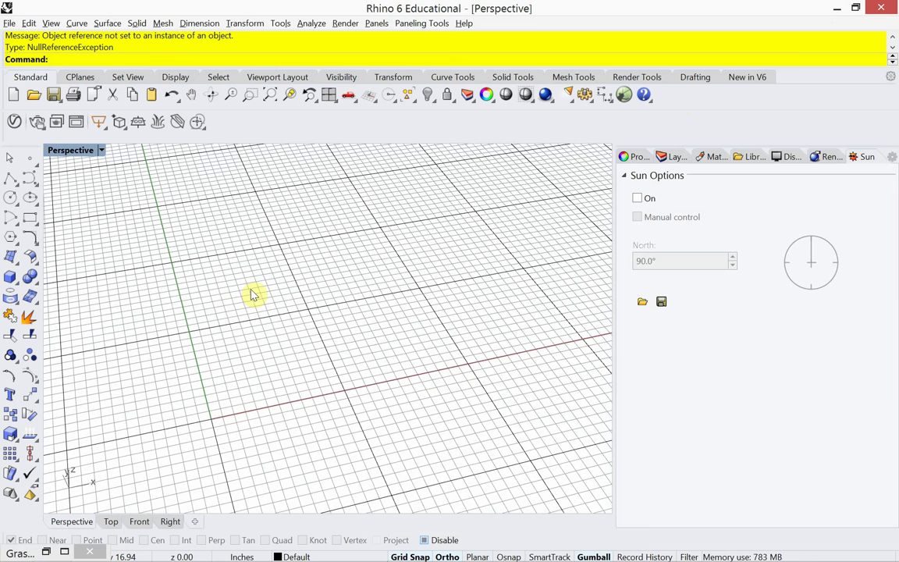
In the document's grid properties, set the grid line count to 100 and the minor grid line spacing to 12 inches
{"action": "type", "text": "DocumentProperties"}
{"action": "key", "text": "Return"}
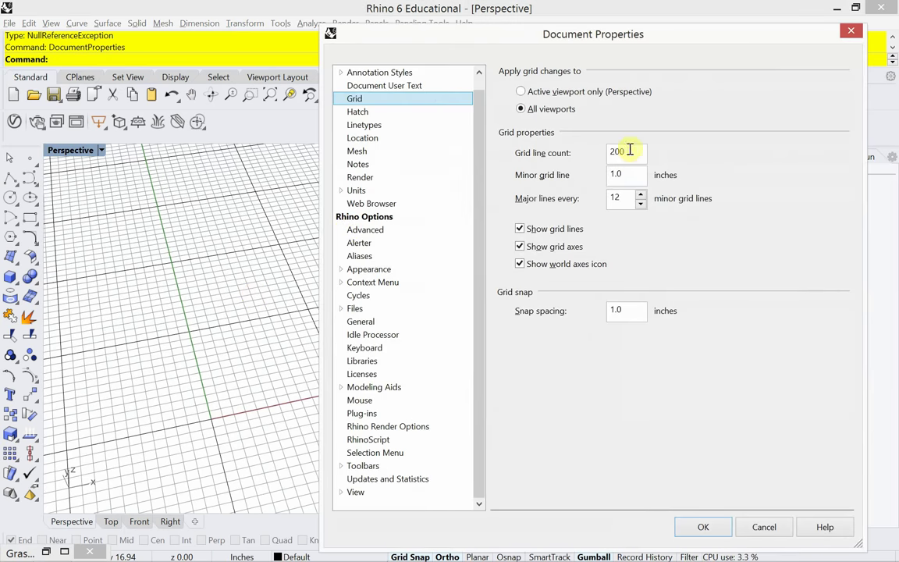
{"action": "left_click_drag", "start_coordinate": [630, 149], "coordinate": [583, 155]}
{"action": "type", "text": "100"}
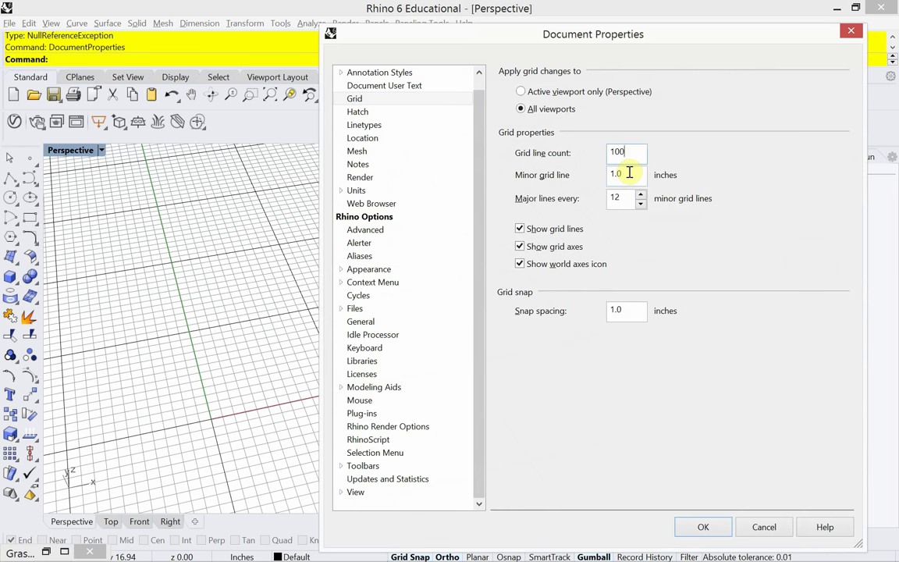
{"action": "left_click_drag", "start_coordinate": [629, 173], "coordinate": [581, 184]}
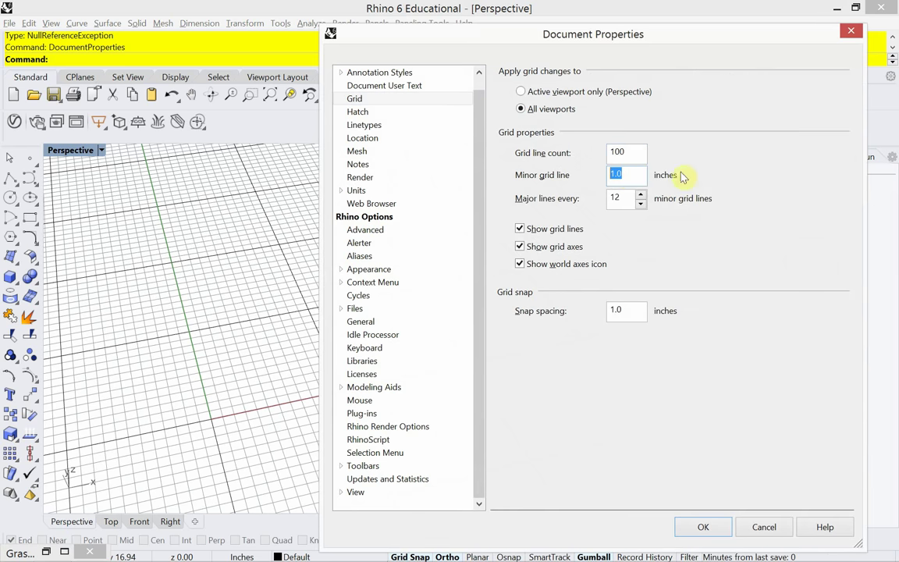
{"action": "type", "text": "12"}
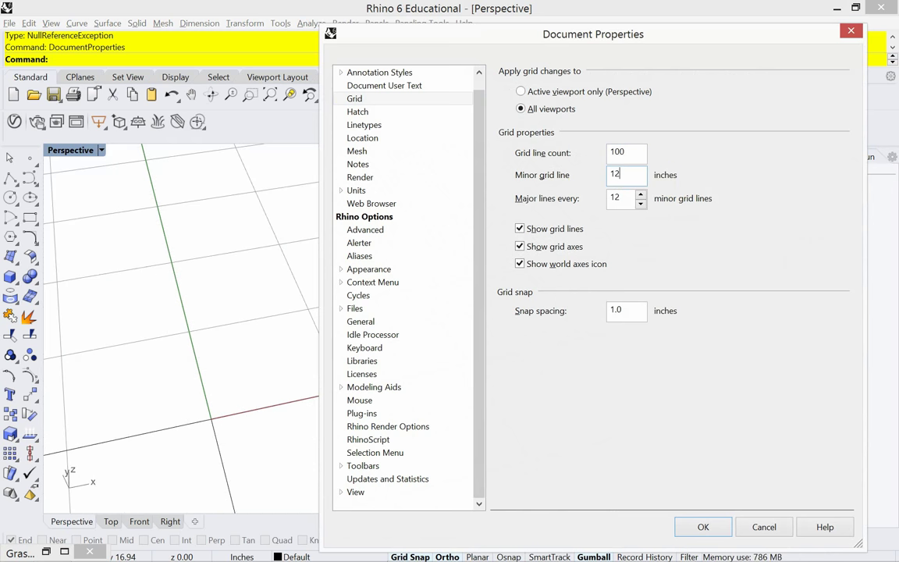
Set major grid lines to every 10 minor lines and snap spacing to 12 inches, and apply the grid properties
{"action": "double_click", "coordinate": [617, 197]}
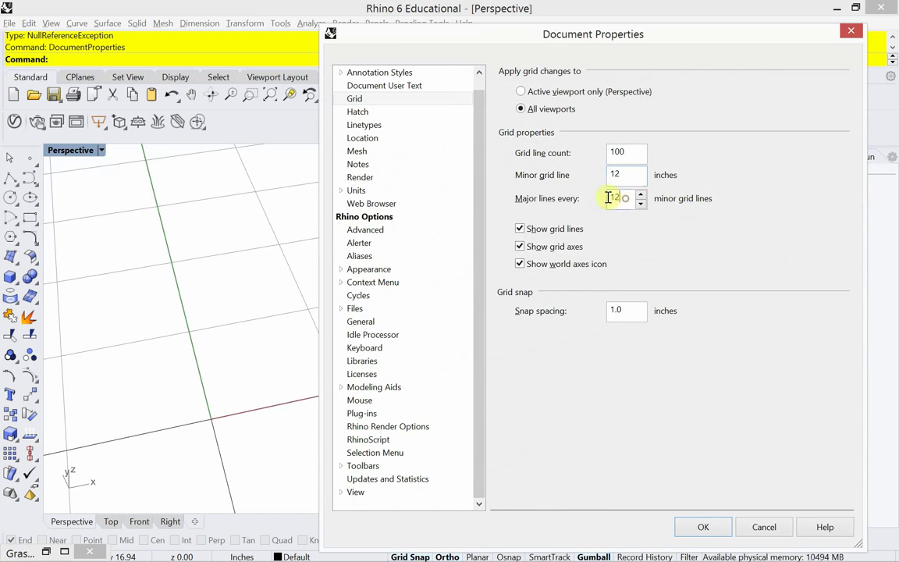
{"action": "type", "text": "5"}
{"action": "key", "text": "ctrl+z"}
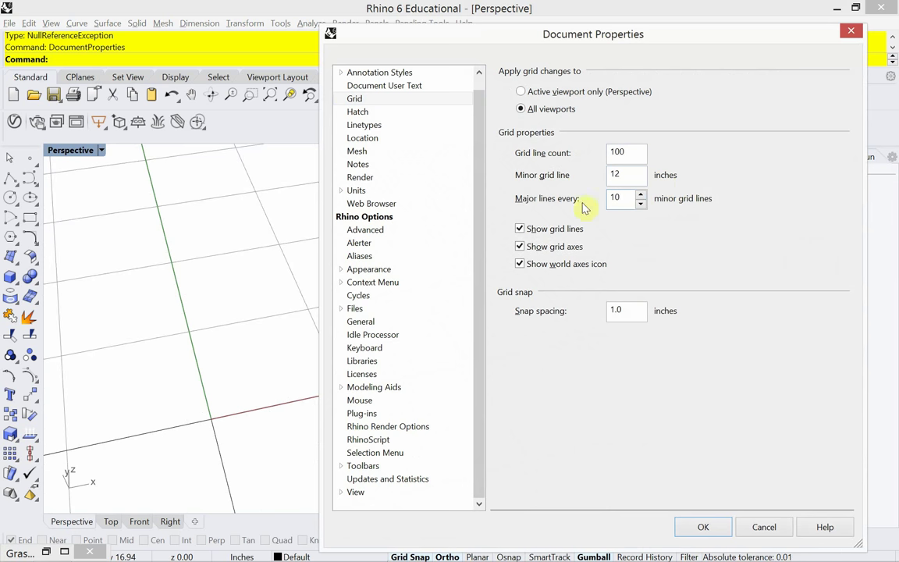
{"action": "left_click_drag", "start_coordinate": [627, 315], "coordinate": [594, 320]}
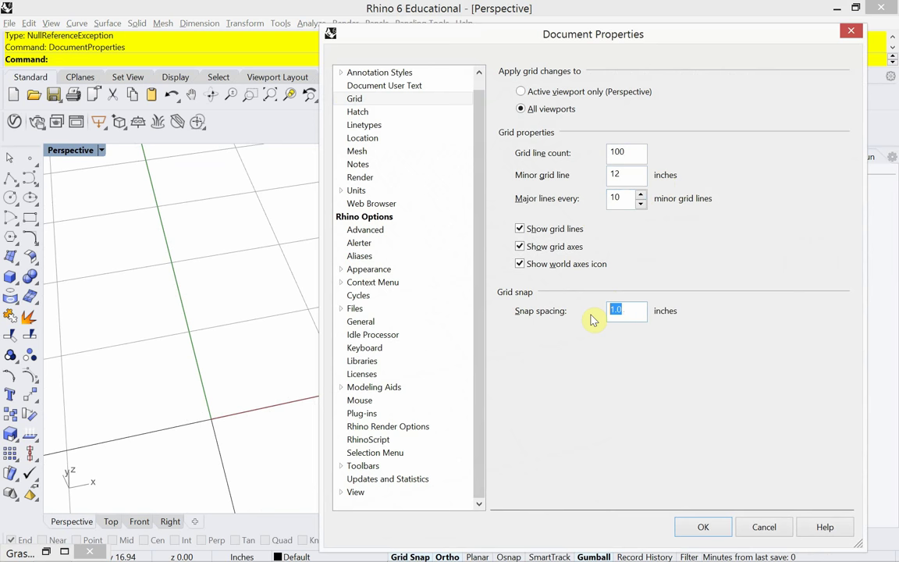
{"action": "type", "text": "12"}
{"action": "left_click", "coordinate": [704, 527]}
Rename Layer 01 to Floor and make it the current layer
{"action": "scroll", "coordinate": [412, 415], "scroll_direction": "down", "scroll_amount": 3}
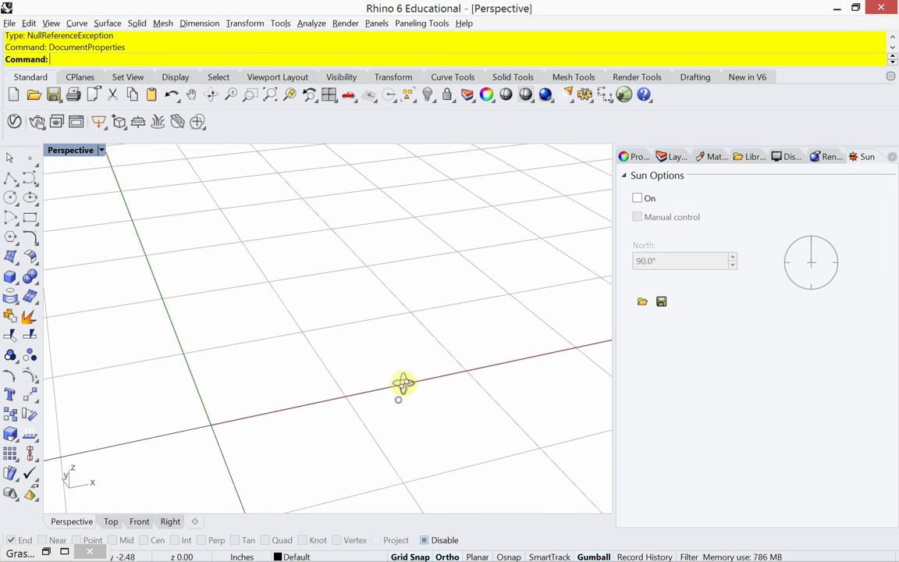
{"action": "left_click", "coordinate": [675, 160]}
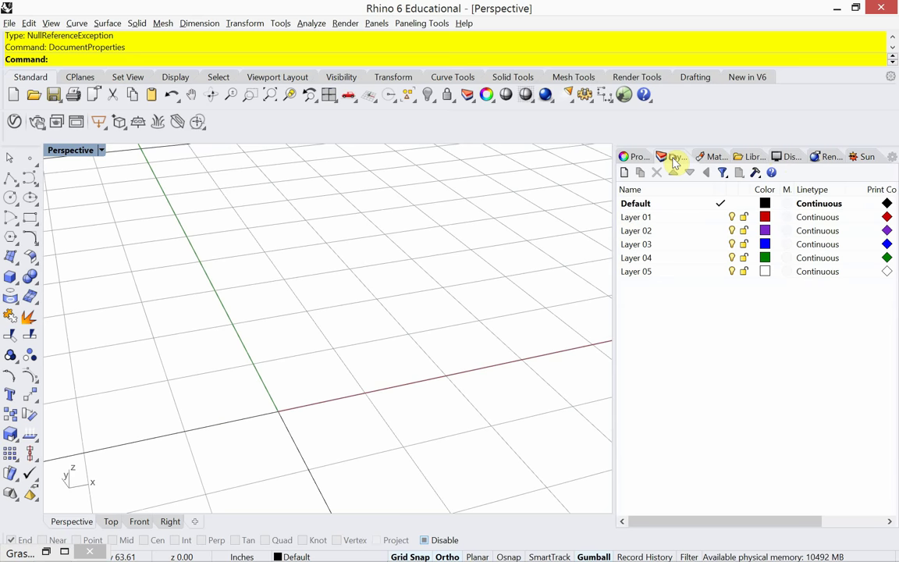
{"action": "right_click_drag", "start_coordinate": [333, 302], "coordinate": [277, 337]}
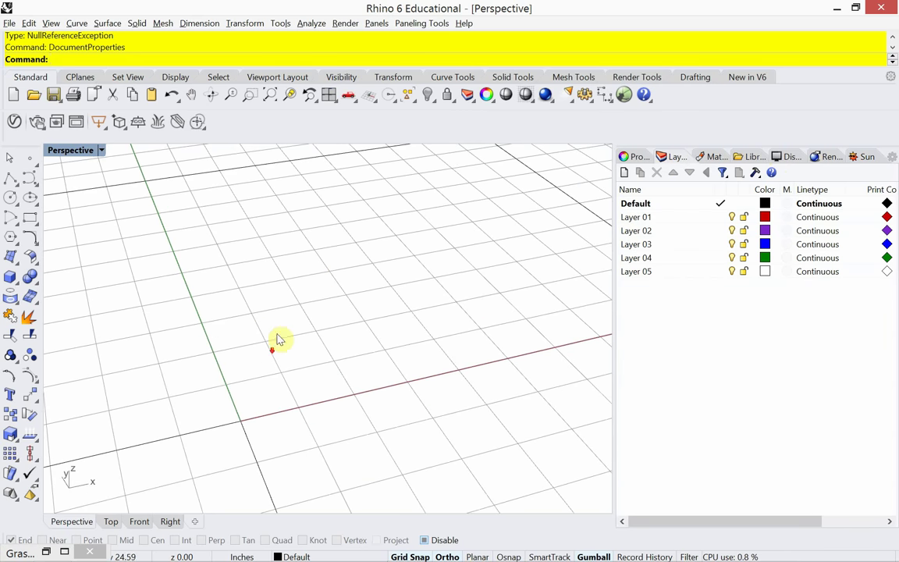
{"action": "double_click", "coordinate": [639, 218]}
{"action": "left_click", "coordinate": [642, 218]}
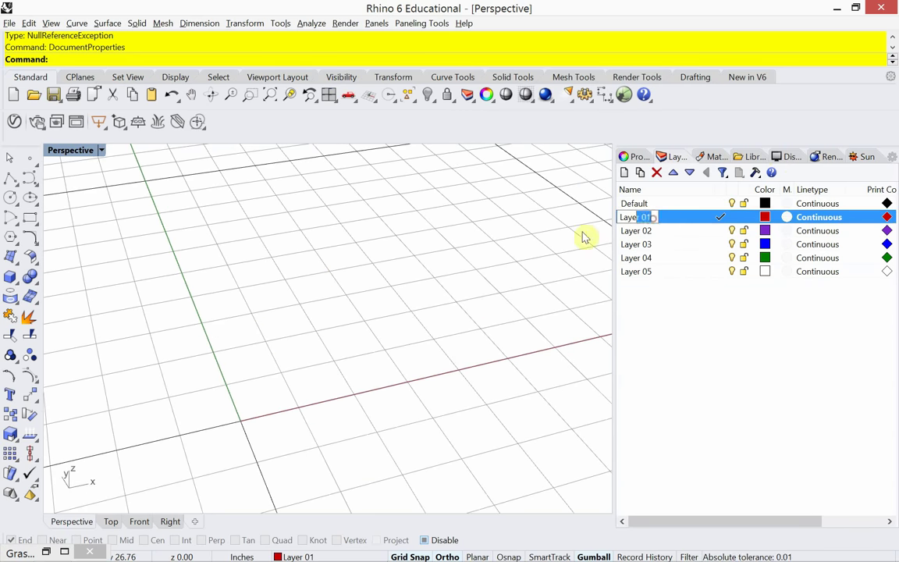
{"action": "type", "text": "Floor"}
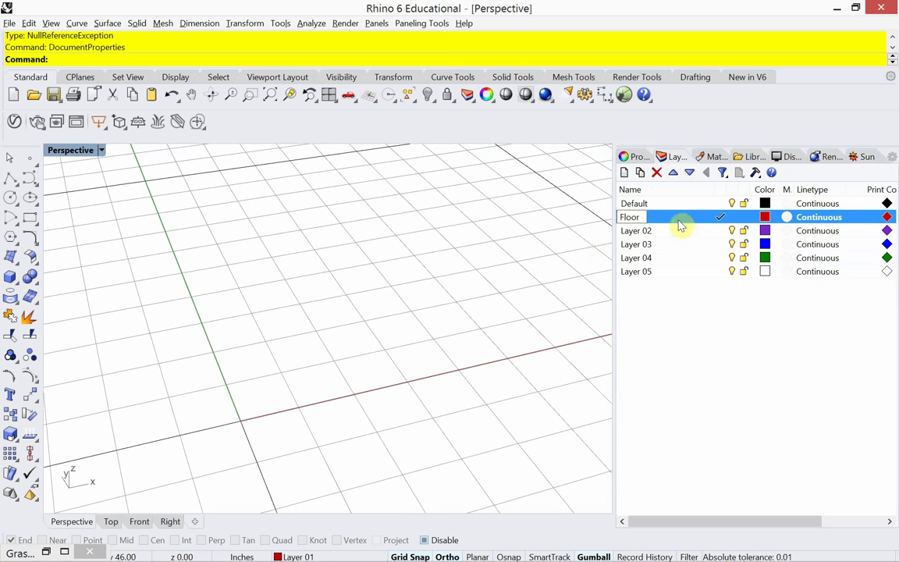
{"action": "key", "text": "Return"}
Draw the floor slab as a box from the origin with a 20' by 40' base and a height of -6"
{"action": "scroll", "coordinate": [180, 457], "scroll_direction": "down", "scroll_amount": 6}
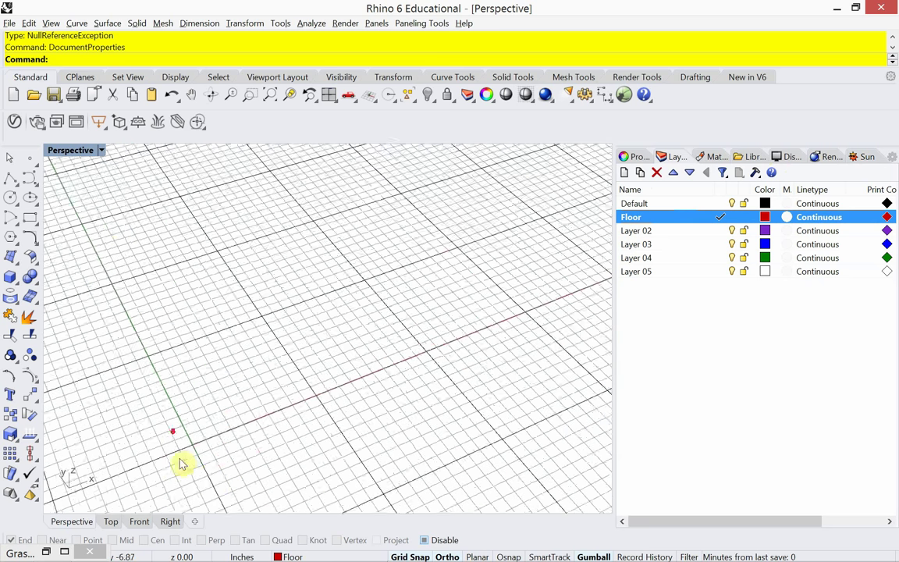
{"action": "scroll", "coordinate": [211, 410], "scroll_direction": "up", "scroll_amount": 5}
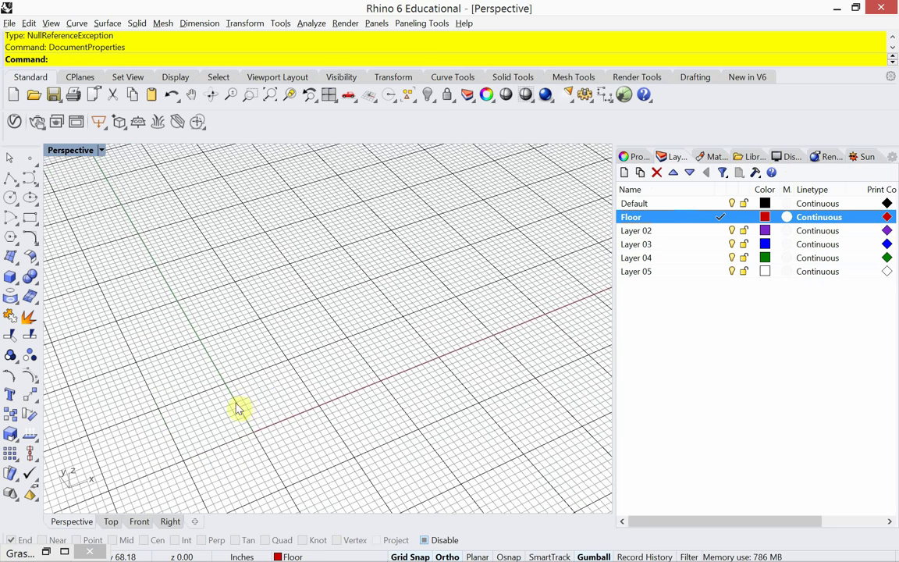
{"action": "scroll", "coordinate": [234, 394], "scroll_direction": "down", "scroll_amount": 4}
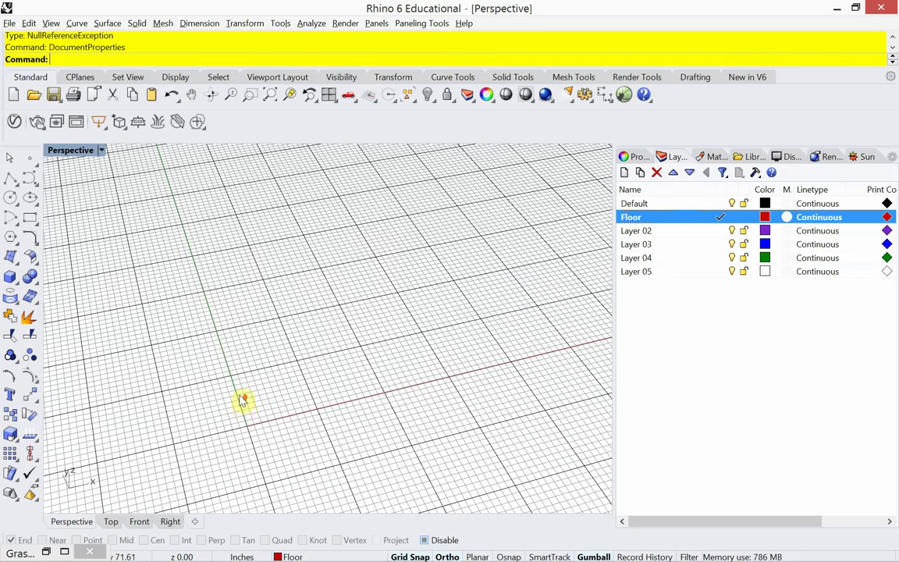
{"action": "scroll", "coordinate": [242, 400], "scroll_direction": "up", "scroll_amount": 4}
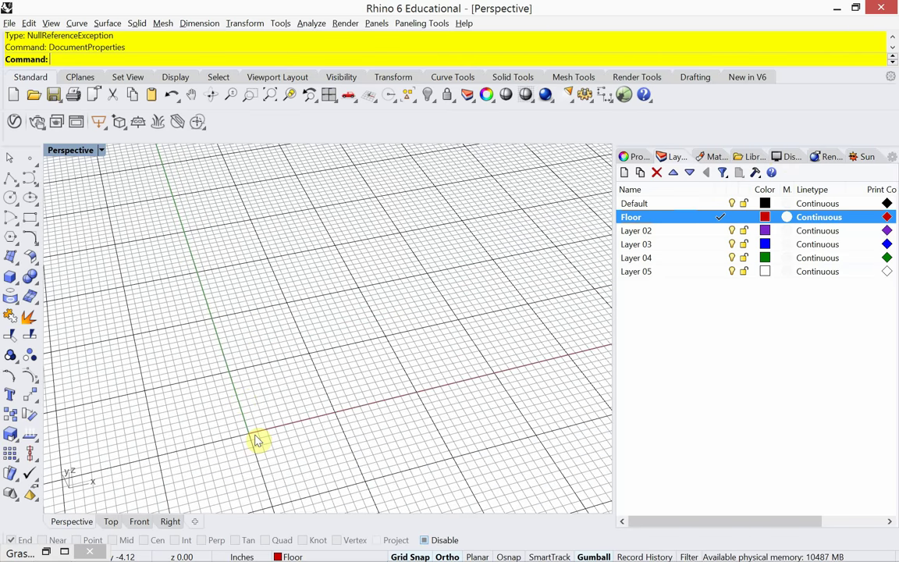
{"action": "scroll", "coordinate": [234, 396], "scroll_direction": "up", "scroll_amount": 2}
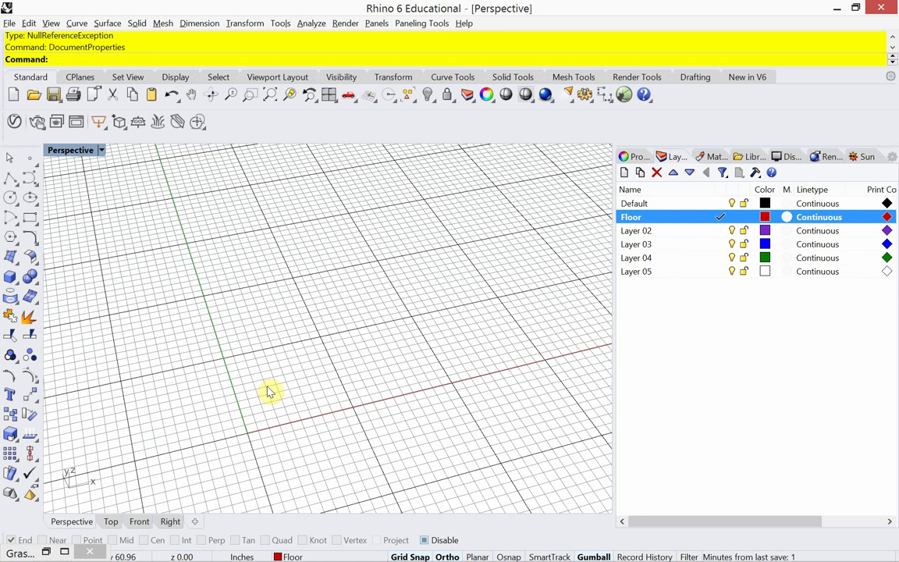
{"action": "key", "text": "Return"}
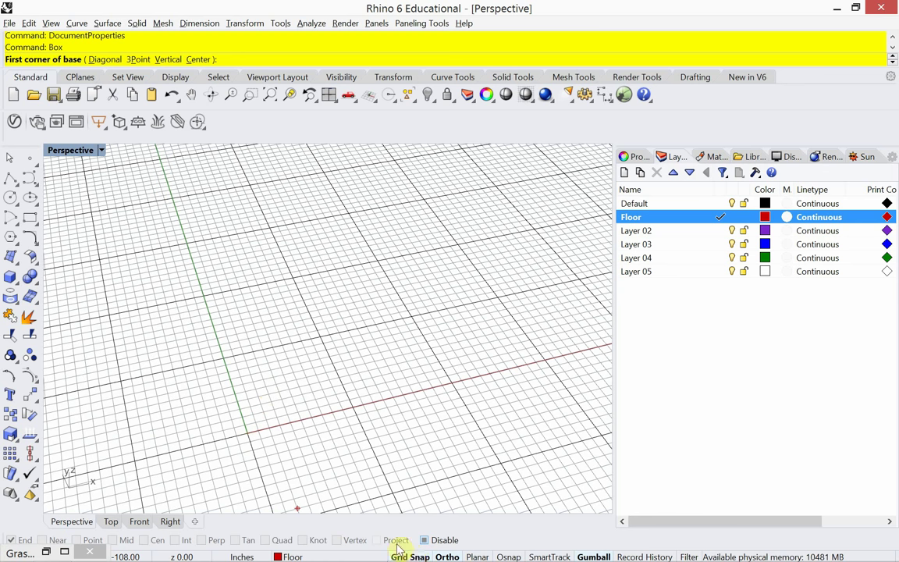
{"action": "left_click", "coordinate": [248, 430]}
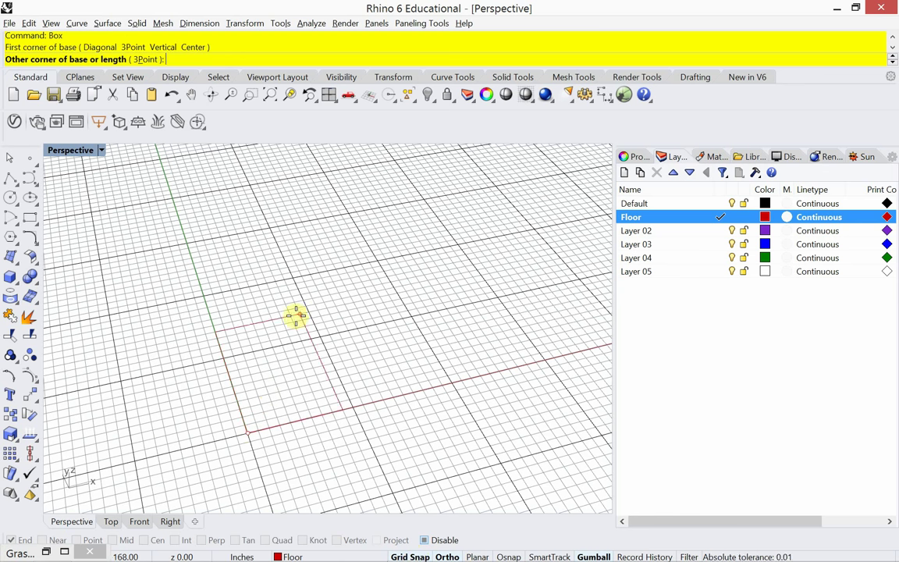
{"action": "type", "text": "@"}
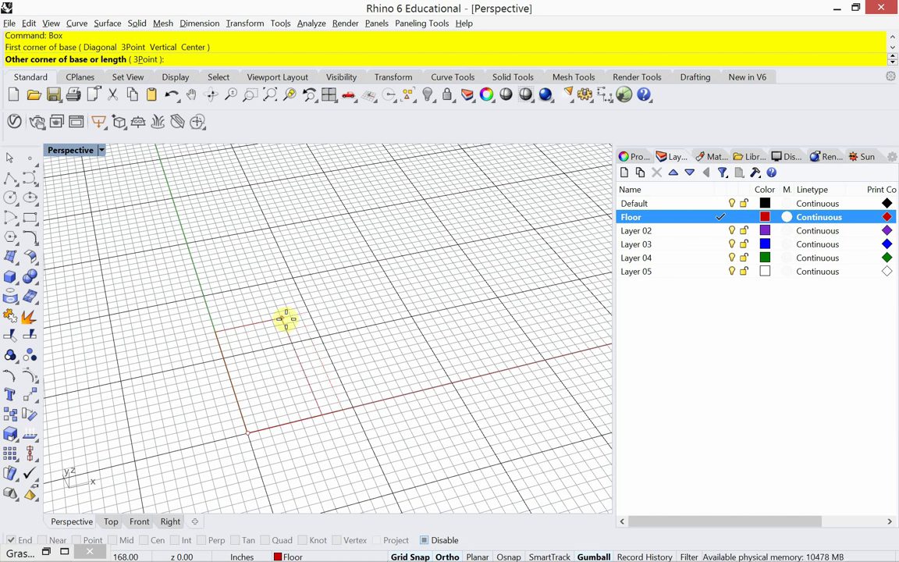
{"action": "type", "text": "20"}
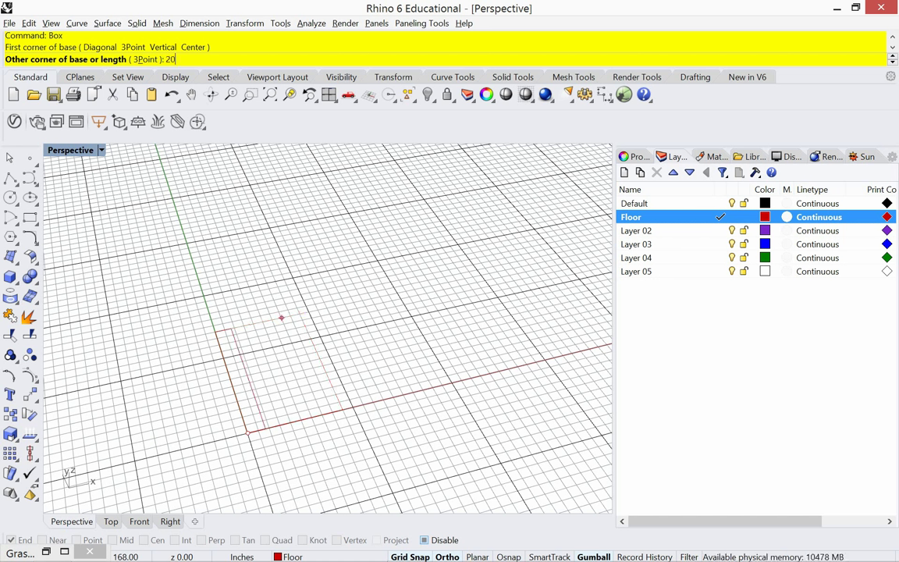
{"action": "type", "text": "',40"}
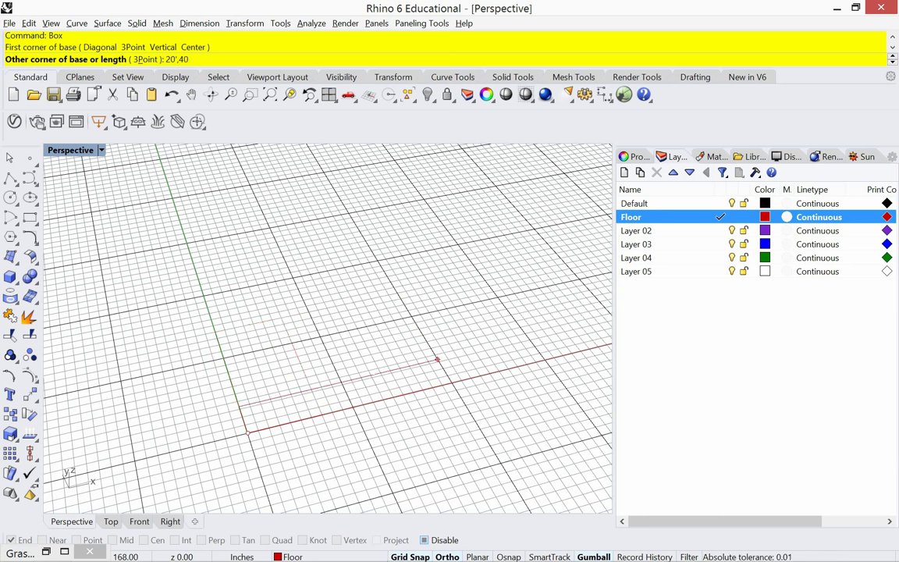
{"action": "type", "text": "'"}
{"action": "key", "text": "Return"}
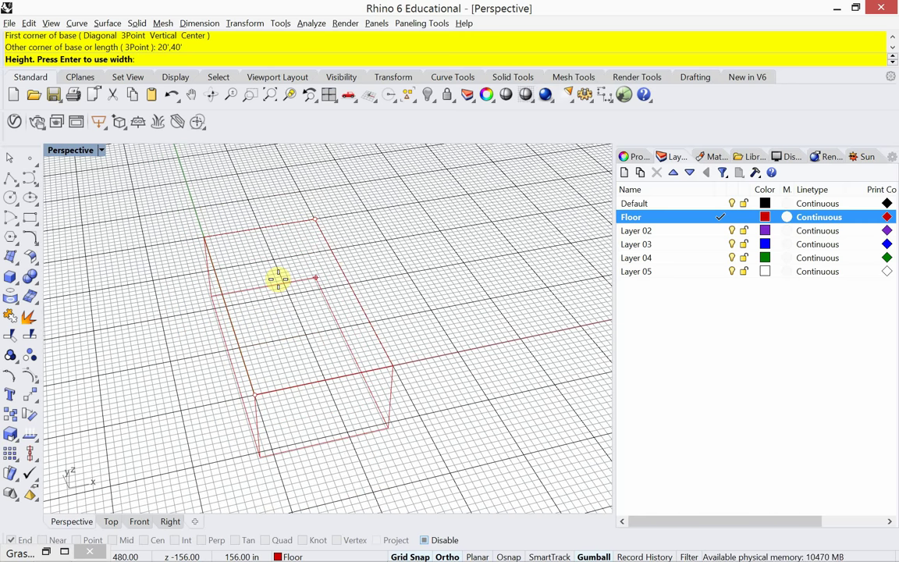
{"action": "type", "text": "-6\""}
{"action": "key", "text": "Return"}
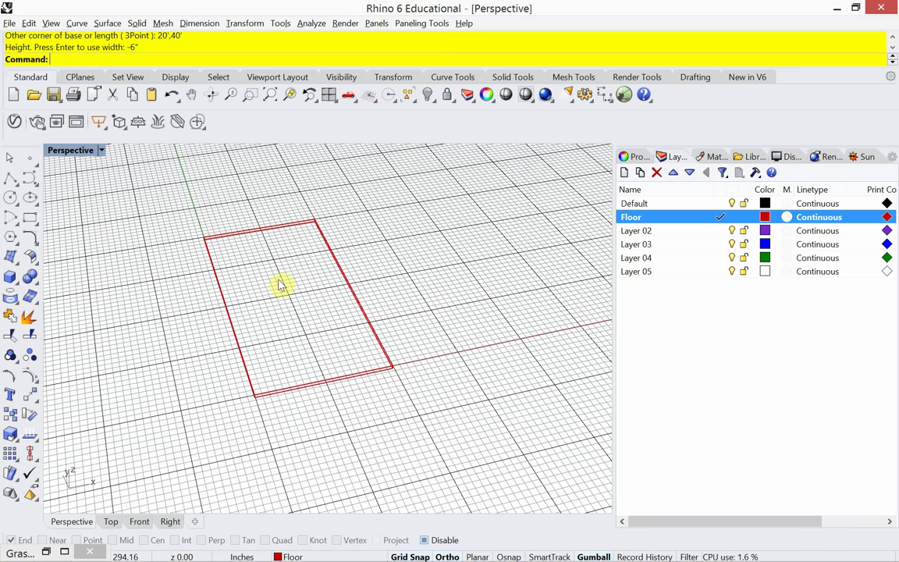
Rename Layer 02 to Wall and make it the current layer
{"action": "mouse_move", "coordinate": [299, 327]}
{"action": "right_mouse_down"}
{"action": "mouse_move", "coordinate": [295, 297]}
{"action": "mouse_move", "coordinate": [355, 287]}
{"action": "mouse_move", "coordinate": [314, 314]}
{"action": "mouse_move", "coordinate": [281, 317]}
{"action": "mouse_move", "coordinate": [305, 307]}
{"action": "mouse_move", "coordinate": [295, 329]}
{"action": "right_mouse_up"}
{"action": "scroll", "coordinate": [295, 320], "scroll_direction": "up", "scroll_amount": 3}
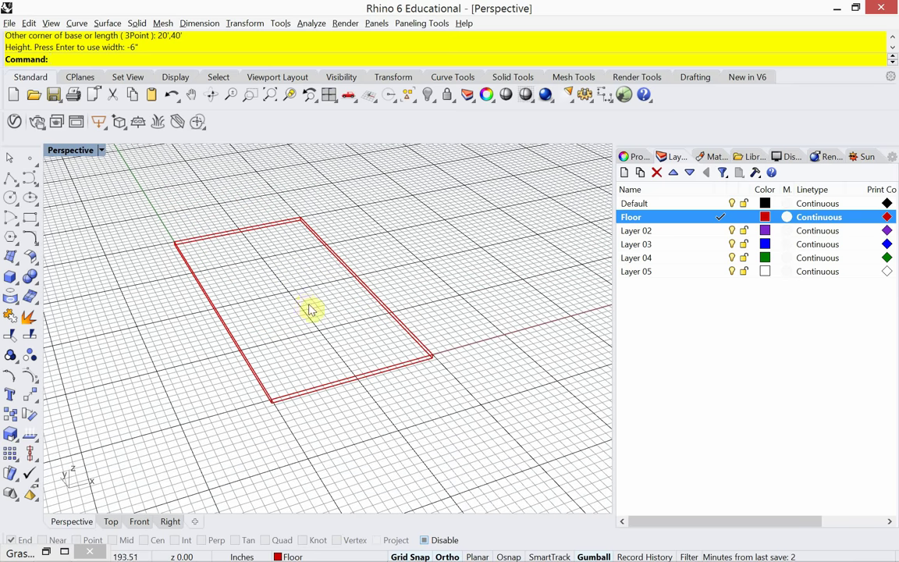
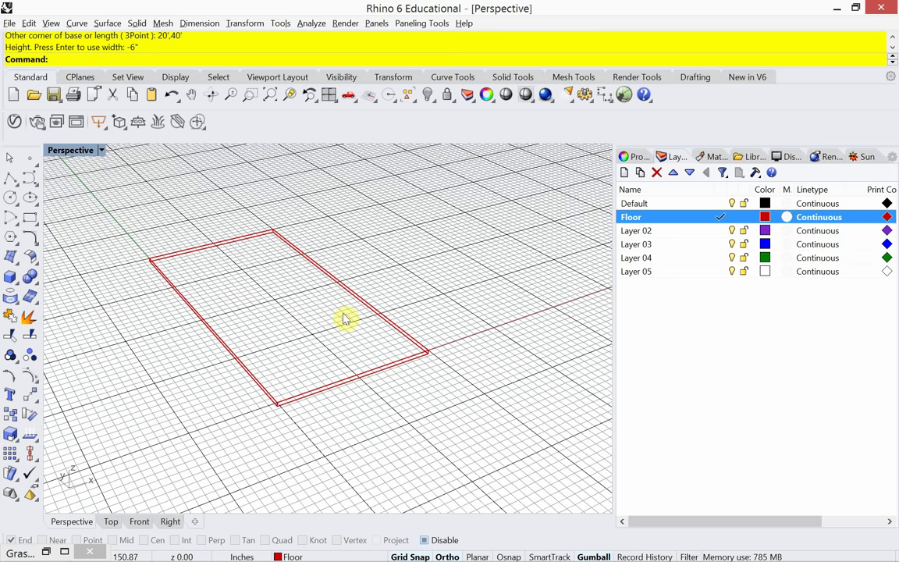
{"action": "double_click", "coordinate": [649, 233]}
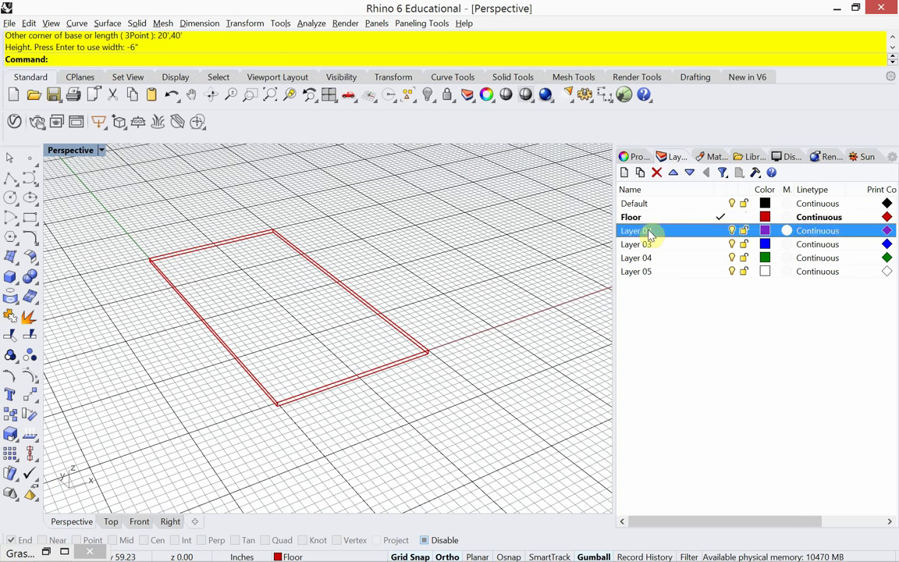
{"action": "left_click", "coordinate": [656, 232]}
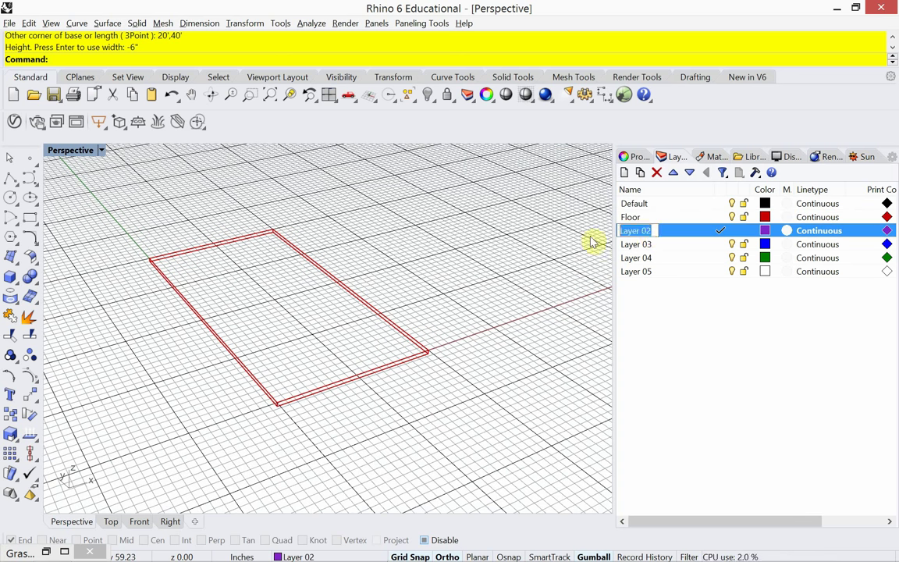
{"action": "type", "text": "Wall"}
{"action": "key", "text": "Return"}
{"action": "right_click_drag", "start_coordinate": [411, 382], "coordinate": [395, 383]}
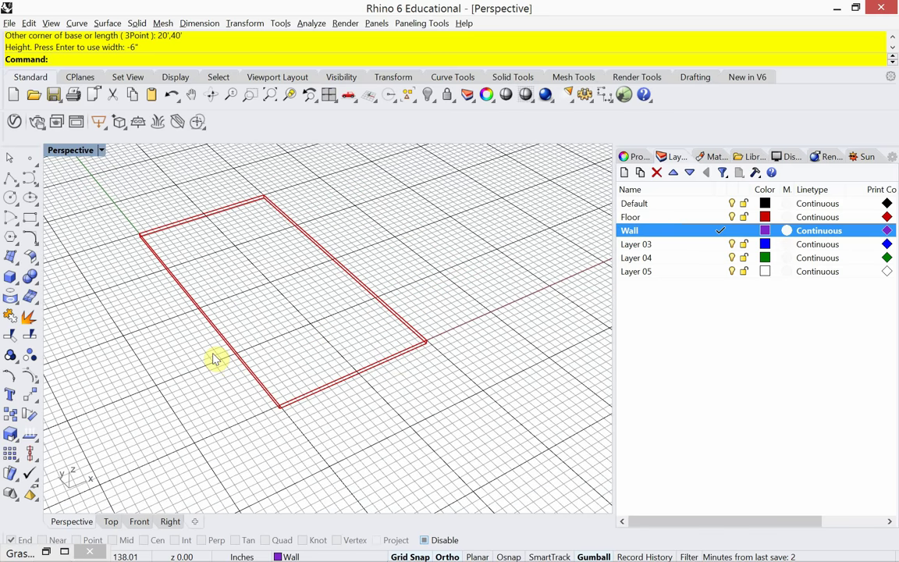
{"action": "key", "text": "Return"}
{"action": "scroll", "coordinate": [217, 358], "scroll_direction": "up", "scroll_amount": 4}
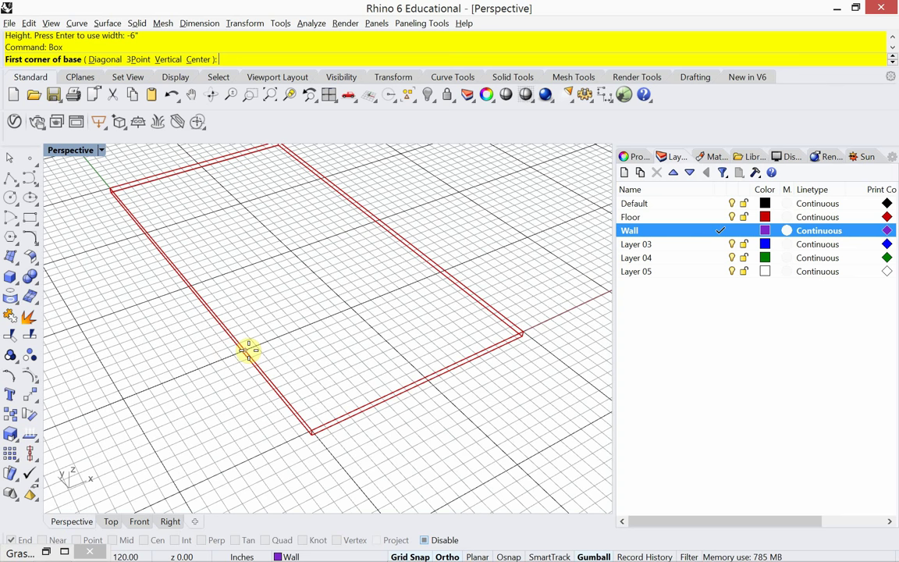
{"action": "left_click", "coordinate": [248, 351]}
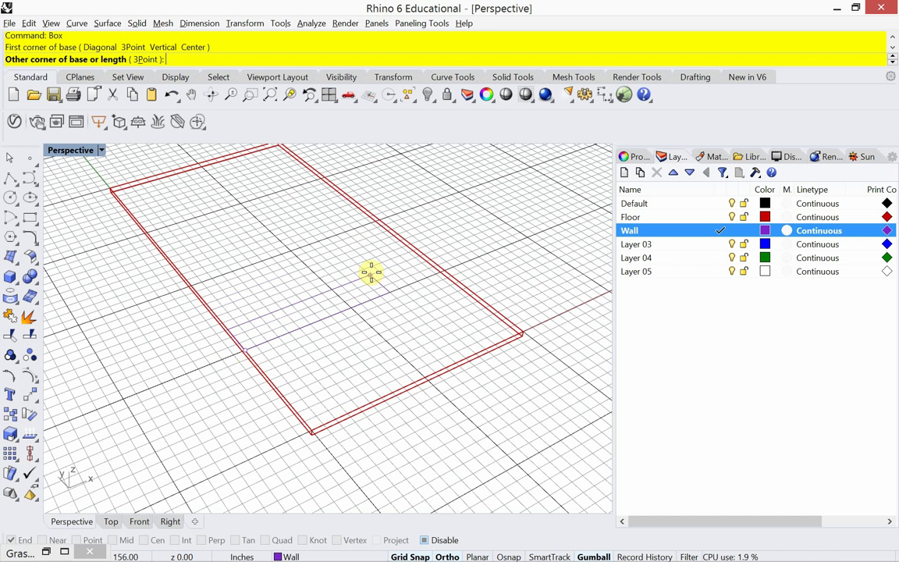
{"action": "type", "text": "@"}
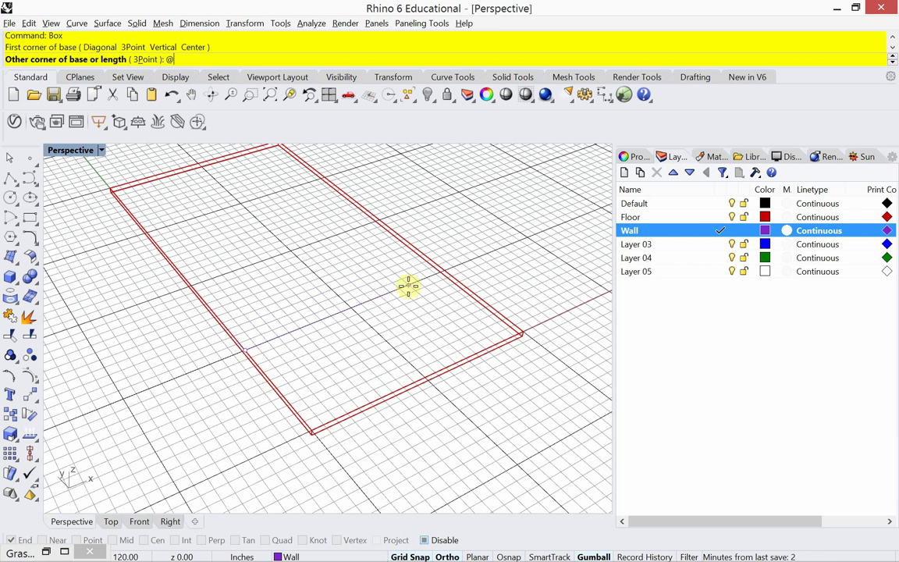
{"action": "type", "text": "20"}
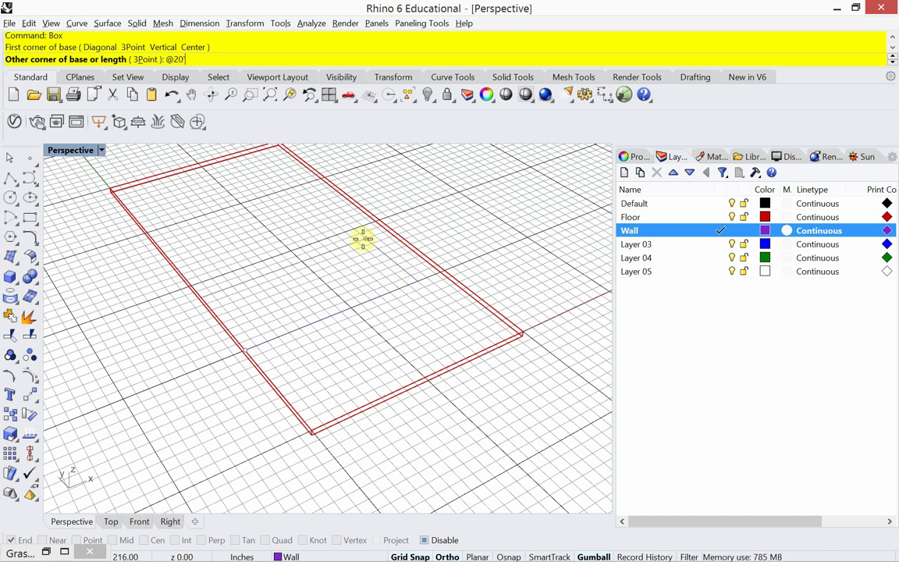
{"action": "type", "text": "',6'"}
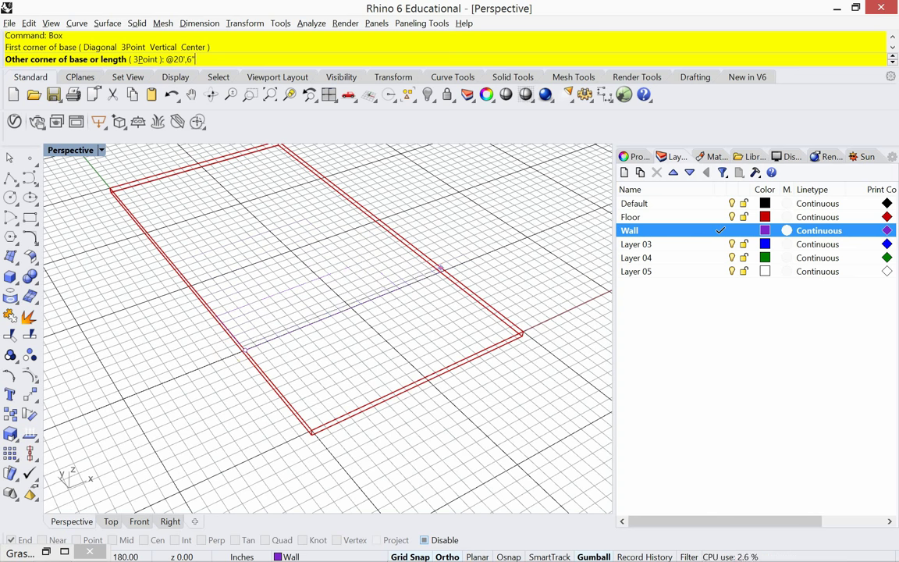
{"action": "key", "text": "Return"}
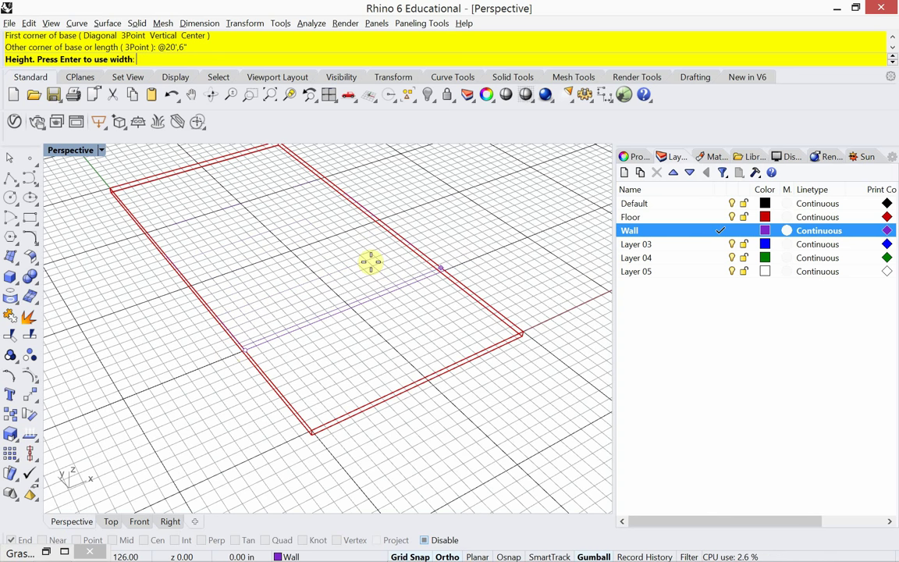
{"action": "type", "text": "10'"}
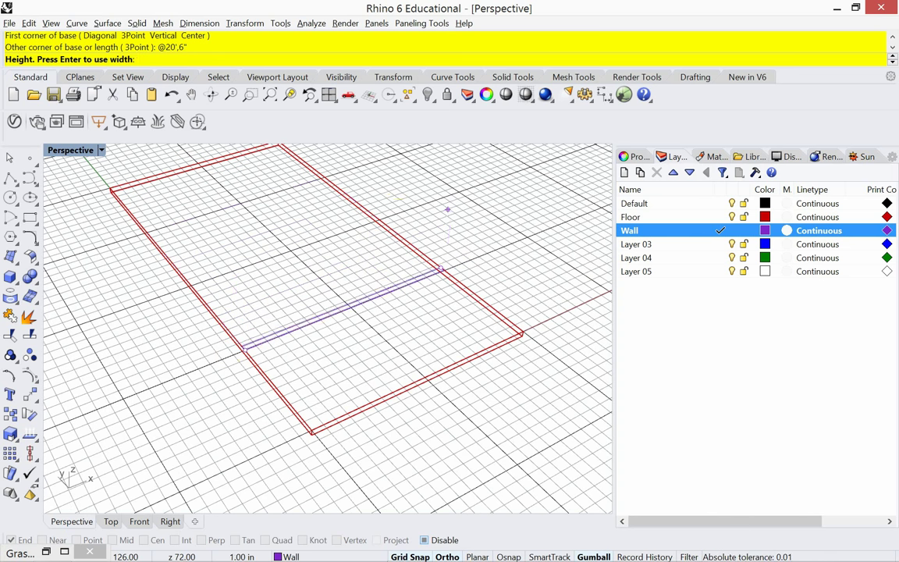
{"action": "key", "text": "Return"}
{"action": "scroll", "coordinate": [398, 301], "scroll_direction": "down", "scroll_amount": 5}
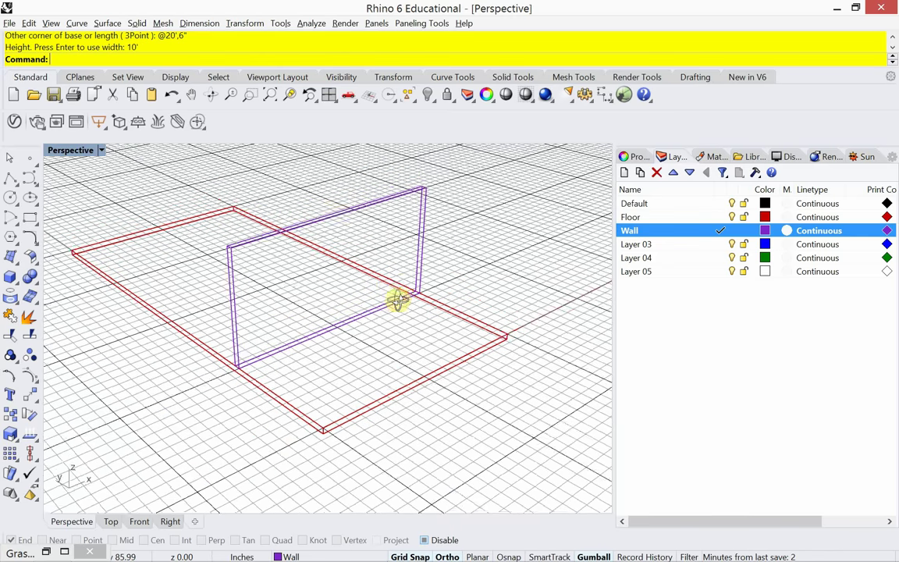
With object snaps enabled and End on, copy the wall from its bottom corner to the floor's far corner on the same long edge
{"action": "right_click_drag", "start_coordinate": [331, 311], "coordinate": [348, 334], "text": "shift"}
{"action": "scroll", "coordinate": [340, 324], "scroll_direction": "up", "scroll_amount": 3}
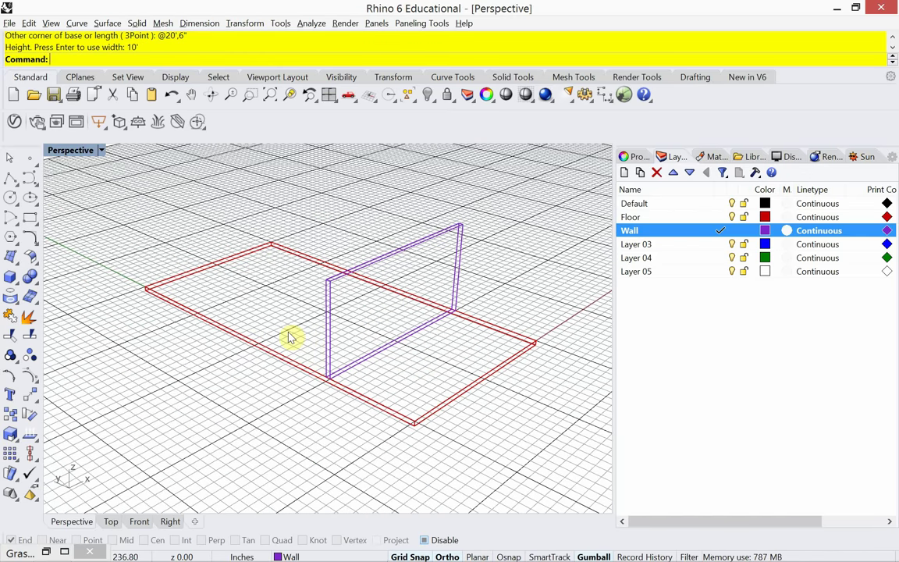
{"action": "type", "text": "copy"}
{"action": "key", "text": "Return"}
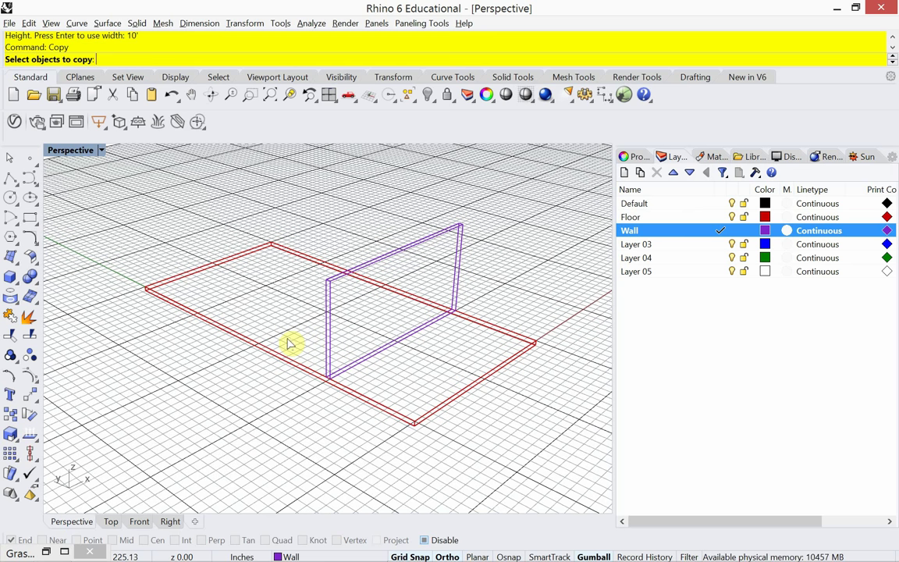
{"action": "left_click", "coordinate": [329, 373]}
{"action": "key", "text": "Return"}
{"action": "scroll", "coordinate": [315, 392], "scroll_direction": "up", "scroll_amount": 1}
{"action": "scroll", "coordinate": [316, 392], "scroll_direction": "up", "scroll_amount": 1}
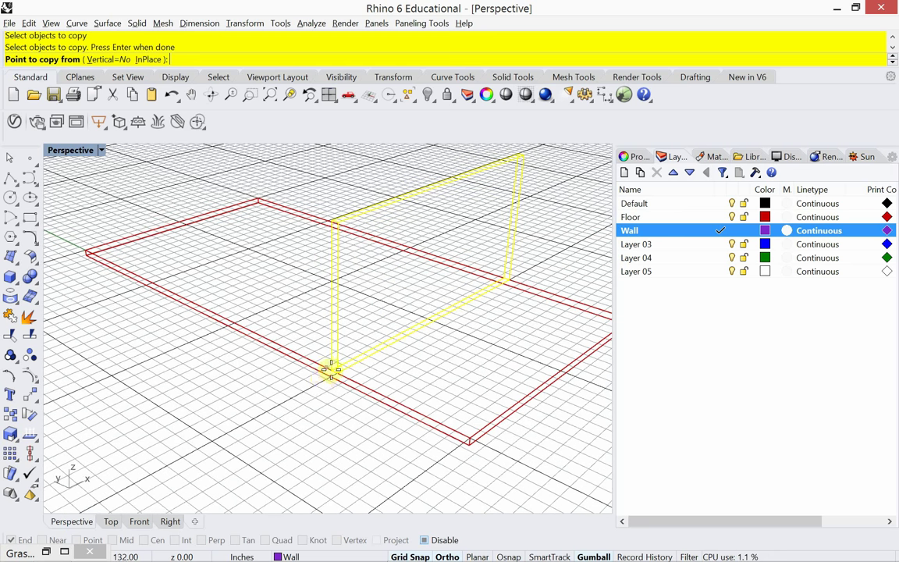
{"action": "scroll", "coordinate": [326, 381], "scroll_direction": "up", "scroll_amount": 2}
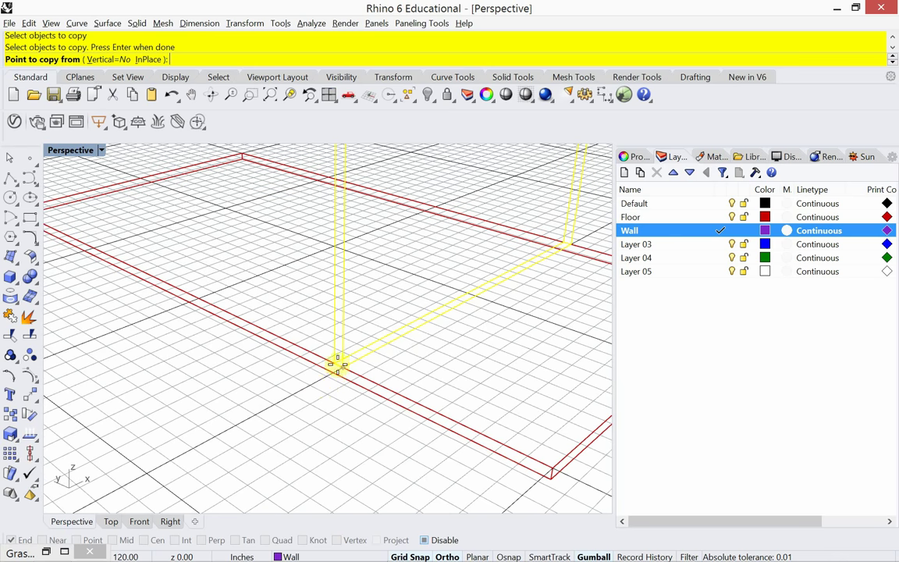
{"action": "scroll", "coordinate": [310, 375], "scroll_direction": "down", "scroll_amount": 4}
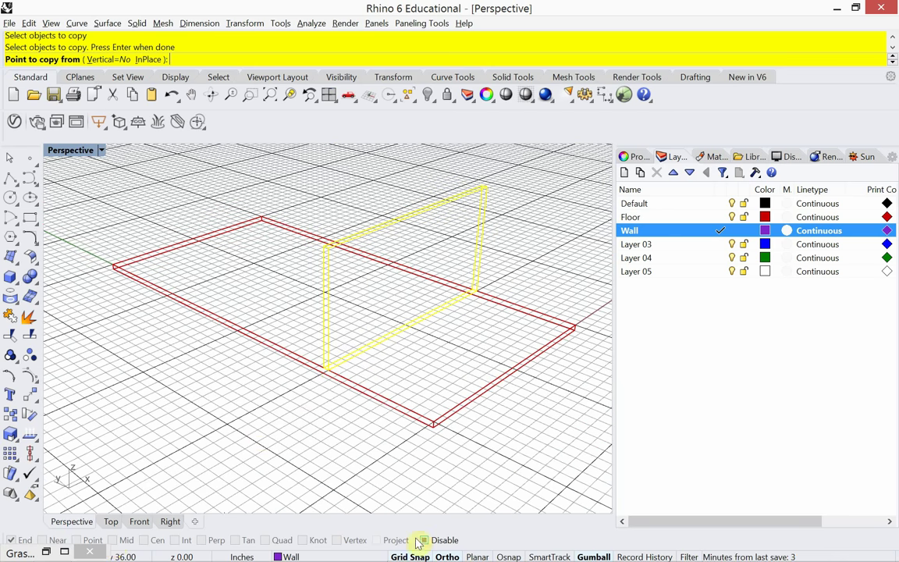
{"action": "left_click", "coordinate": [426, 540]}
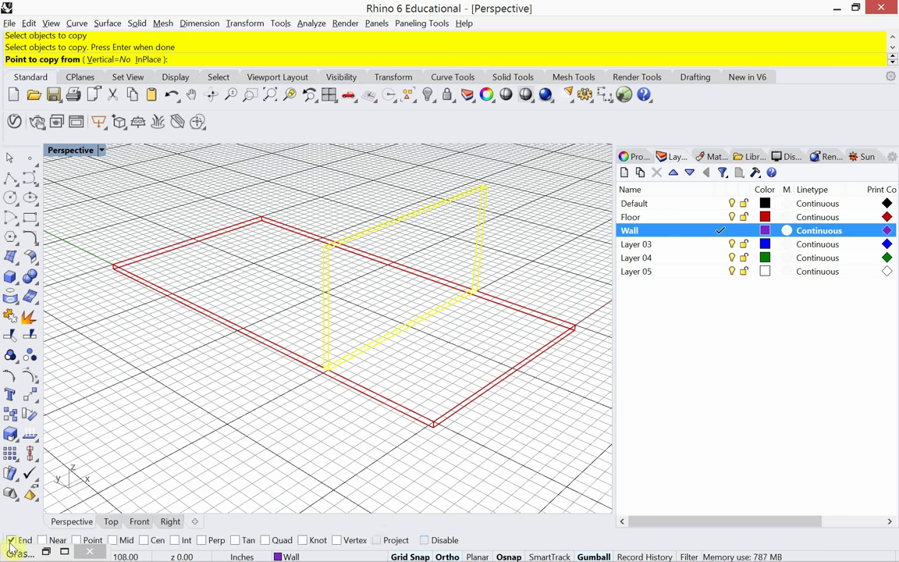
{"action": "left_click", "coordinate": [11, 540]}
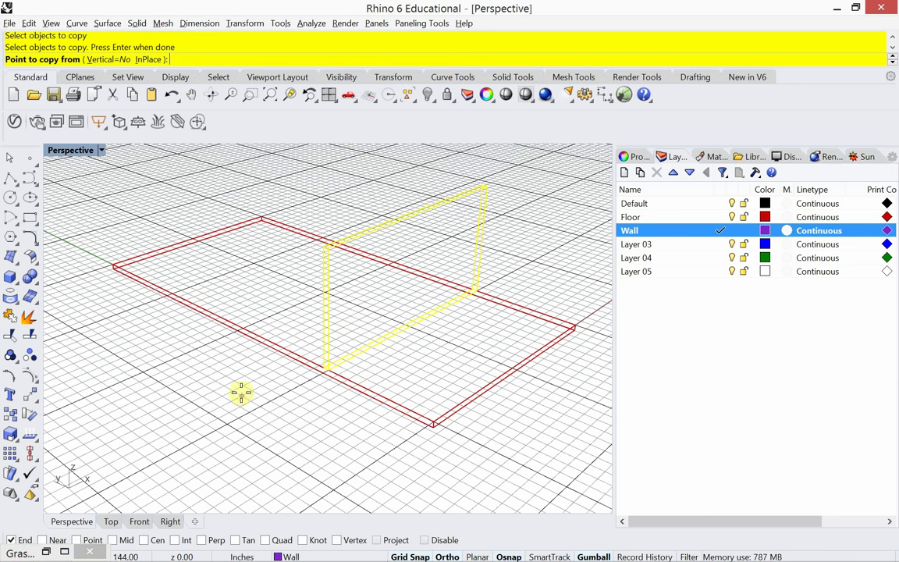
{"action": "left_click", "coordinate": [321, 365]}
{"action": "left_click", "coordinate": [114, 267]}
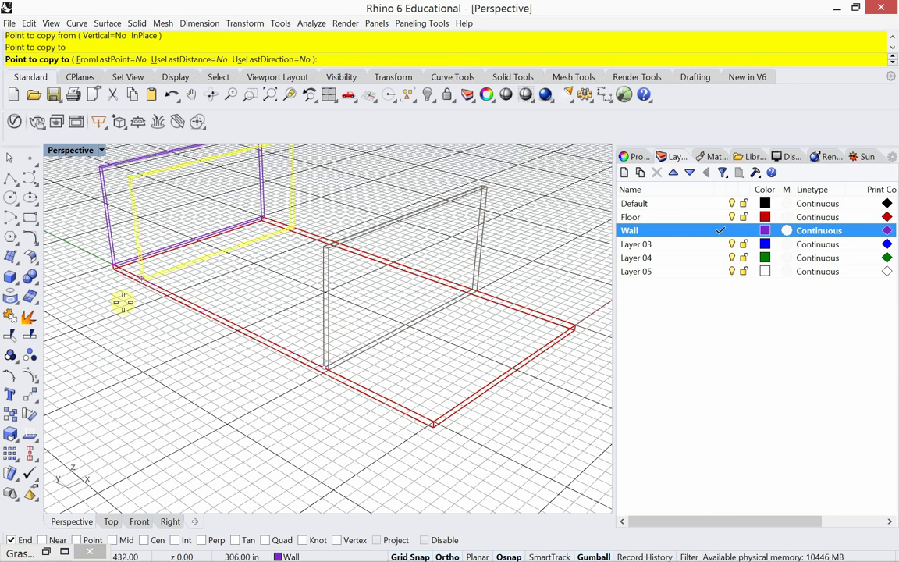
{"action": "key", "text": "Return"}
Set the Perspective display to Shaded and copy the floor slab with Vertical=Yes from its bottom corner to the wall's top corner
{"action": "scroll", "coordinate": [153, 391], "scroll_direction": "down", "scroll_amount": 6}
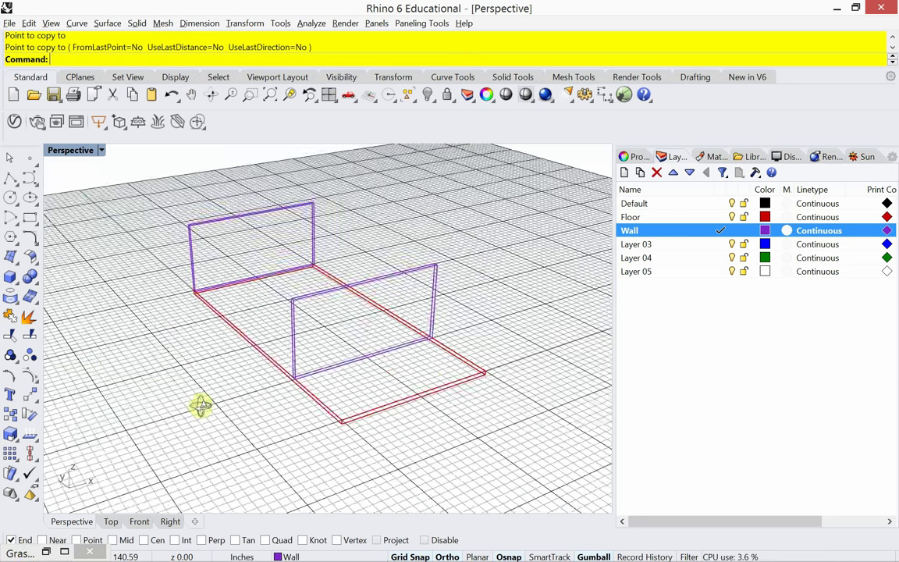
{"action": "right_click_drag", "start_coordinate": [219, 395], "coordinate": [235, 275]}
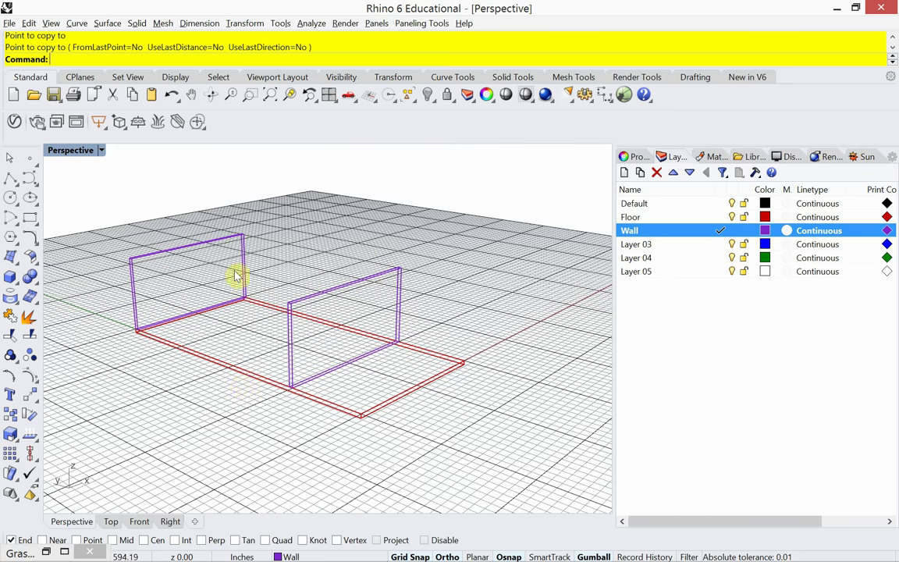
{"action": "left_click", "coordinate": [342, 412]}
{"action": "type", "text": "copy"}
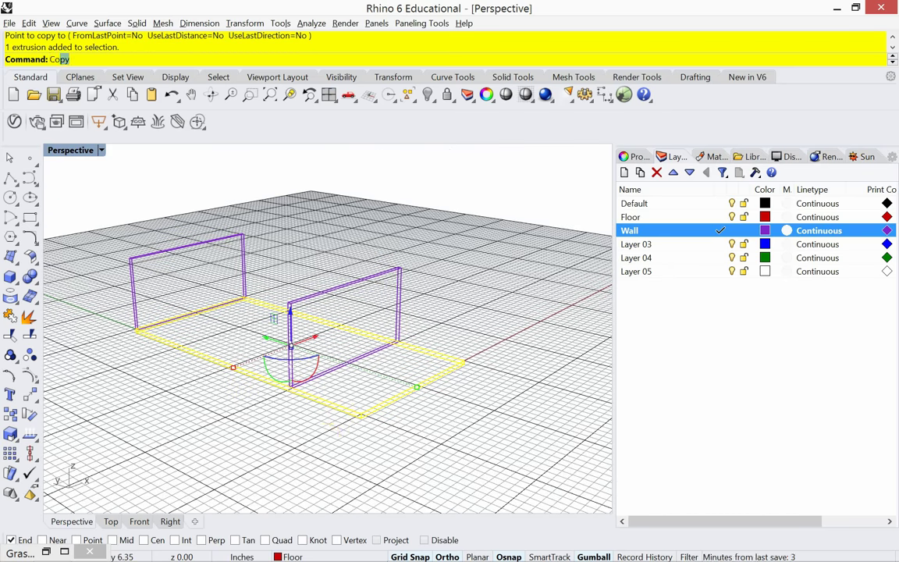
{"action": "key", "text": "Return"}
{"action": "scroll", "coordinate": [286, 396], "scroll_direction": "up", "scroll_amount": 3}
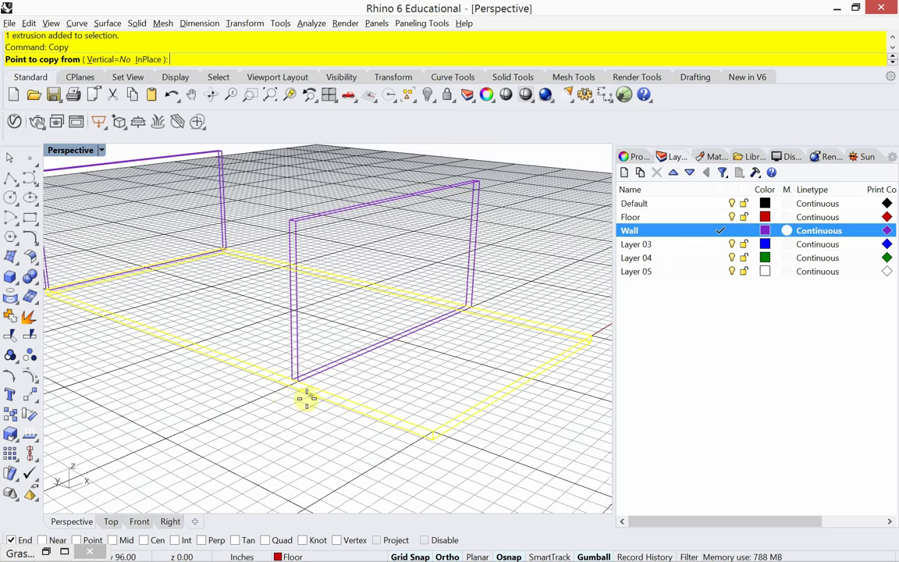
{"action": "left_click", "coordinate": [102, 151]}
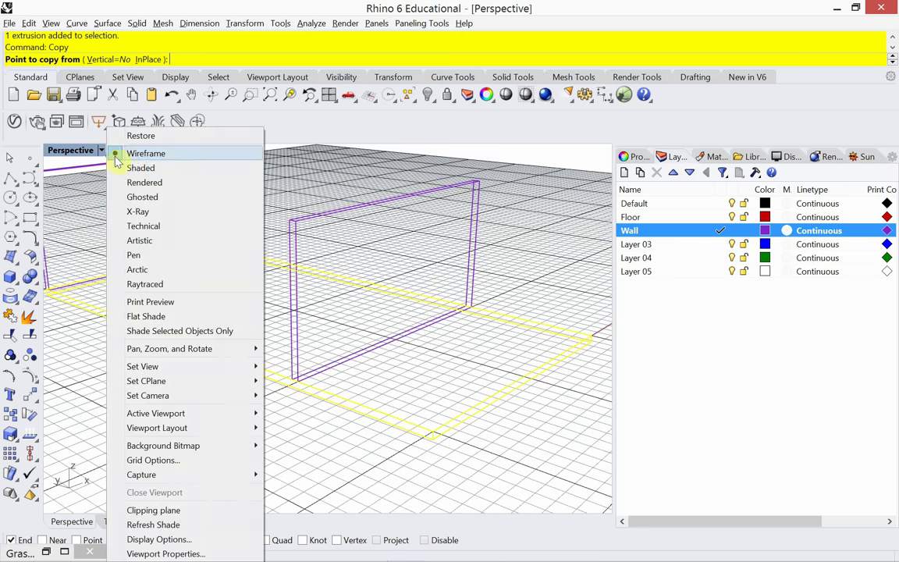
{"action": "left_click", "coordinate": [137, 169]}
{"action": "scroll", "coordinate": [349, 366], "scroll_direction": "down", "scroll_amount": 3}
{"action": "right_click_drag", "start_coordinate": [375, 382], "coordinate": [317, 323]}
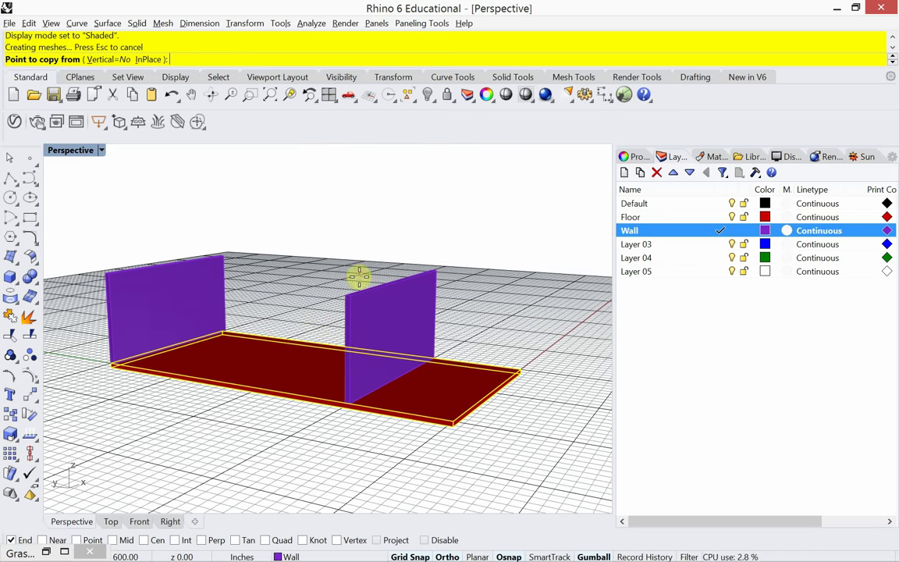
{"action": "left_click", "coordinate": [106, 59]}
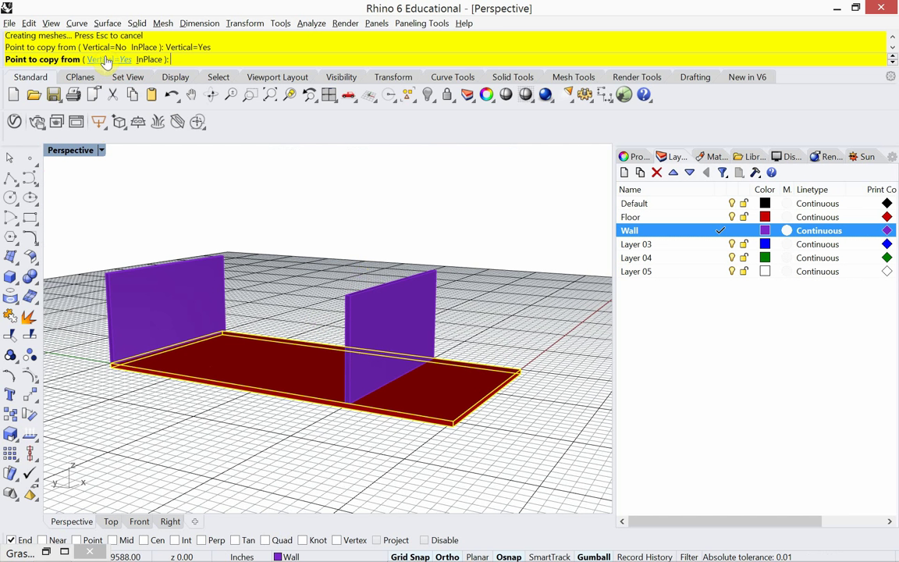
{"action": "left_click", "coordinate": [451, 426]}
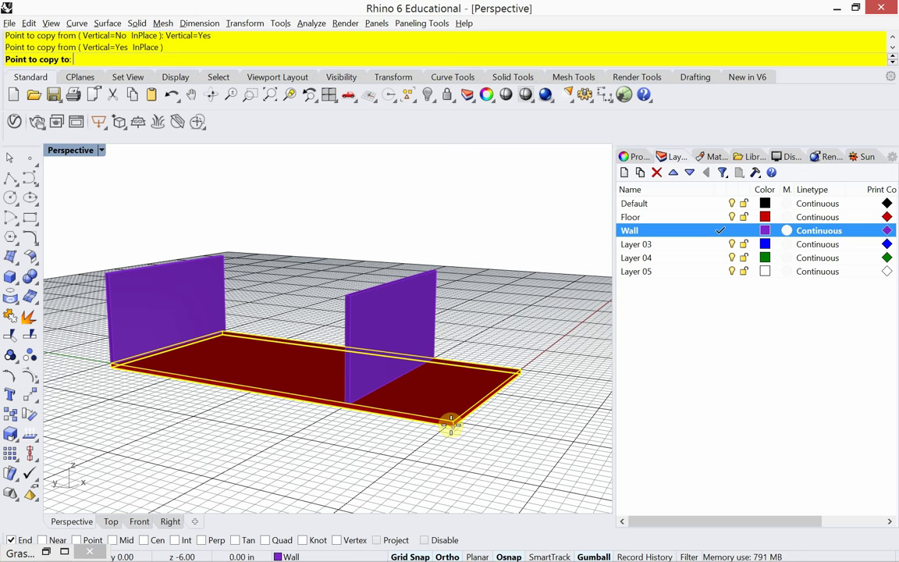
{"action": "left_click", "coordinate": [343, 299]}
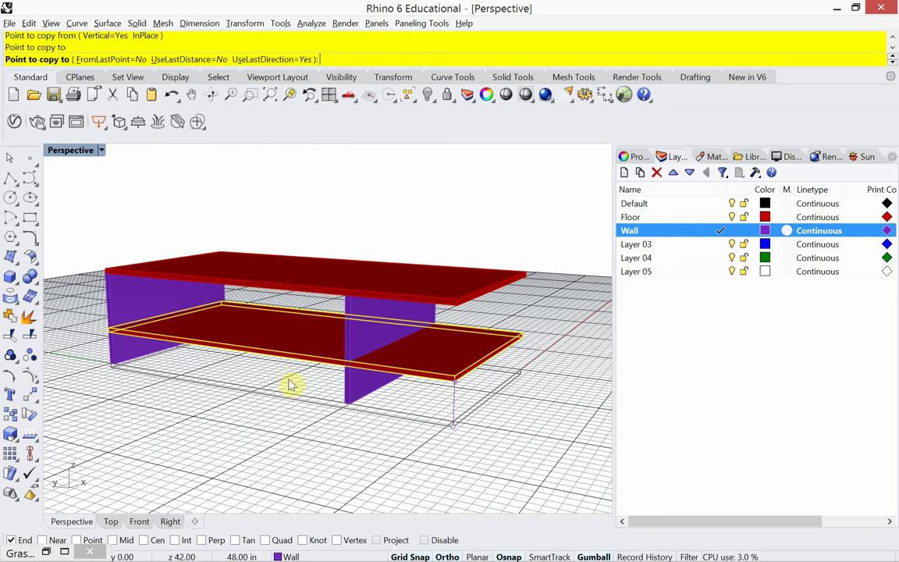
{"action": "key", "text": "Return"}
Rename Layer 03 to Roof and make it the current layer
{"action": "right_click_drag", "start_coordinate": [375, 388], "coordinate": [352, 388]}
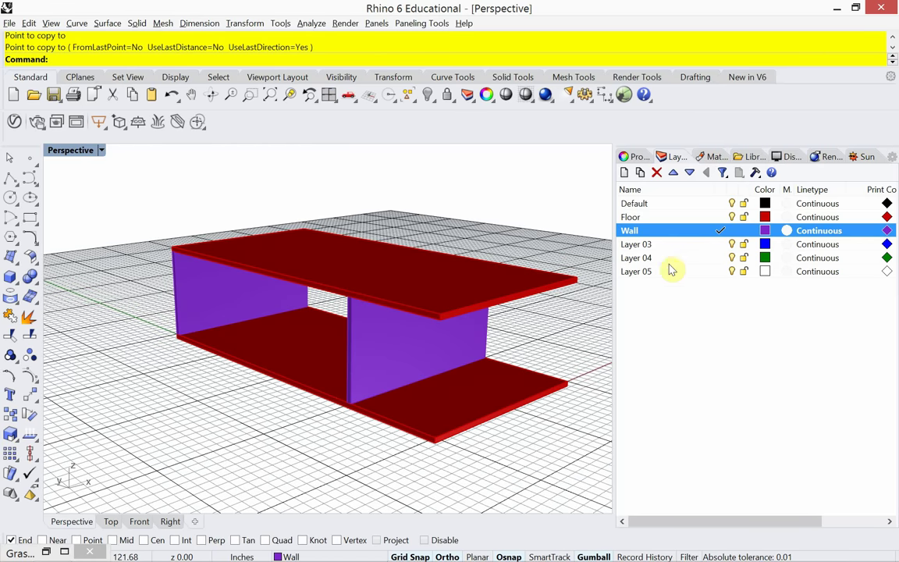
{"action": "double_click", "coordinate": [647, 244]}
{"action": "left_click", "coordinate": [658, 249]}
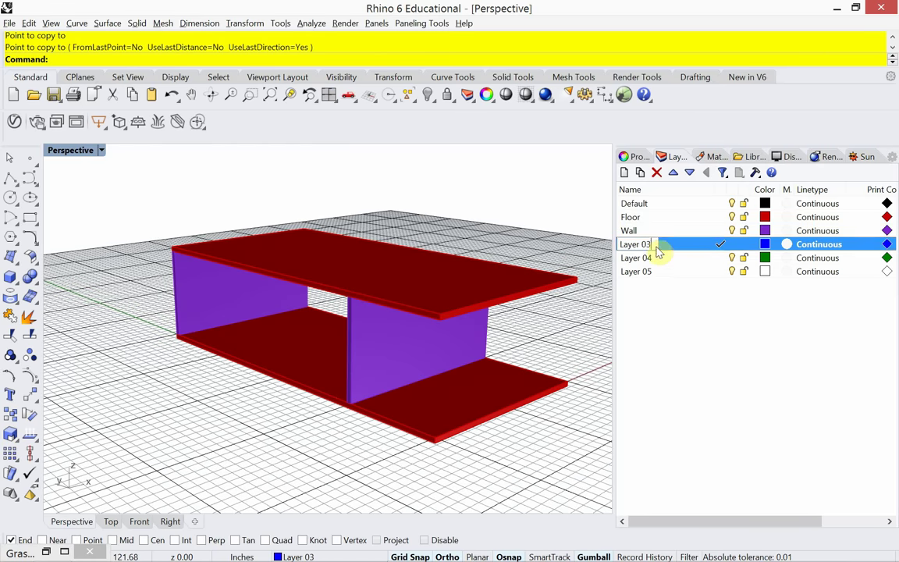
{"action": "left_click_drag", "start_coordinate": [657, 249], "coordinate": [608, 257]}
{"action": "type", "text": "Roof"}
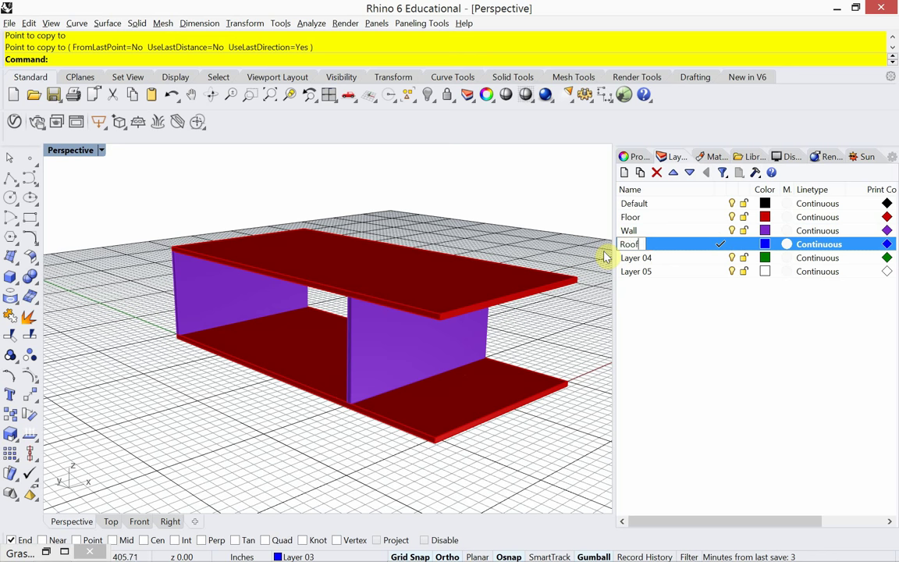
{"action": "left_click", "coordinate": [662, 243]}
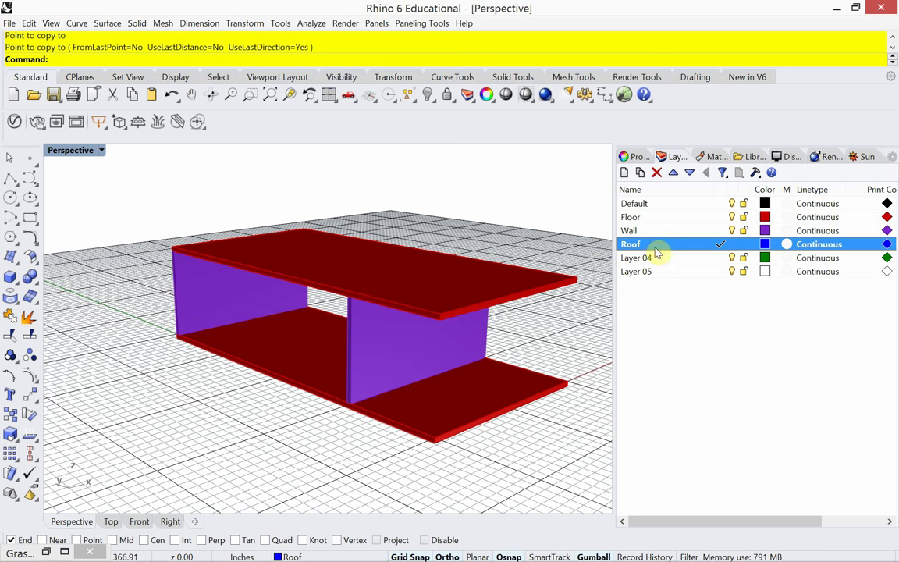
Move the upper slab resting on the walls to the Roof layer and deselect it
{"action": "left_click", "coordinate": [488, 274]}
{"action": "right_click", "coordinate": [657, 244]}
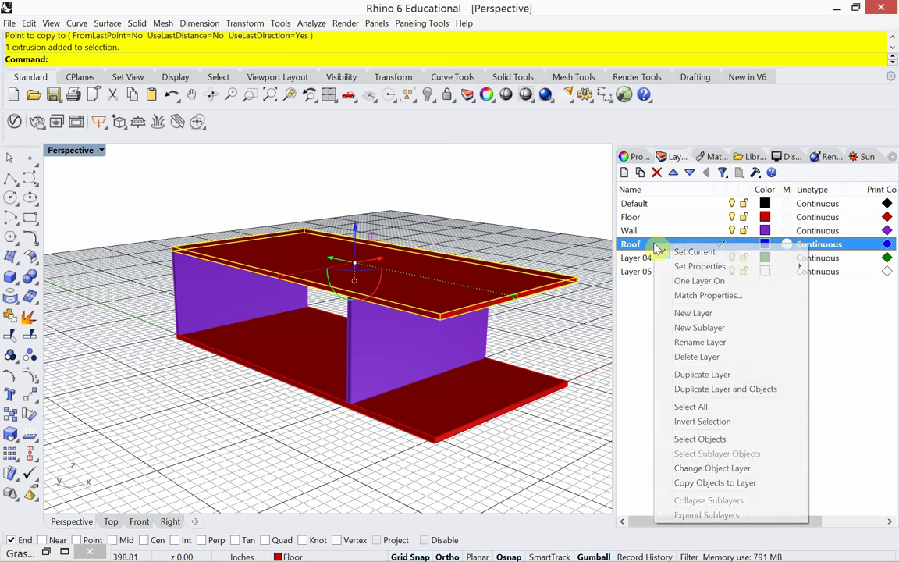
{"action": "left_click", "coordinate": [717, 468]}
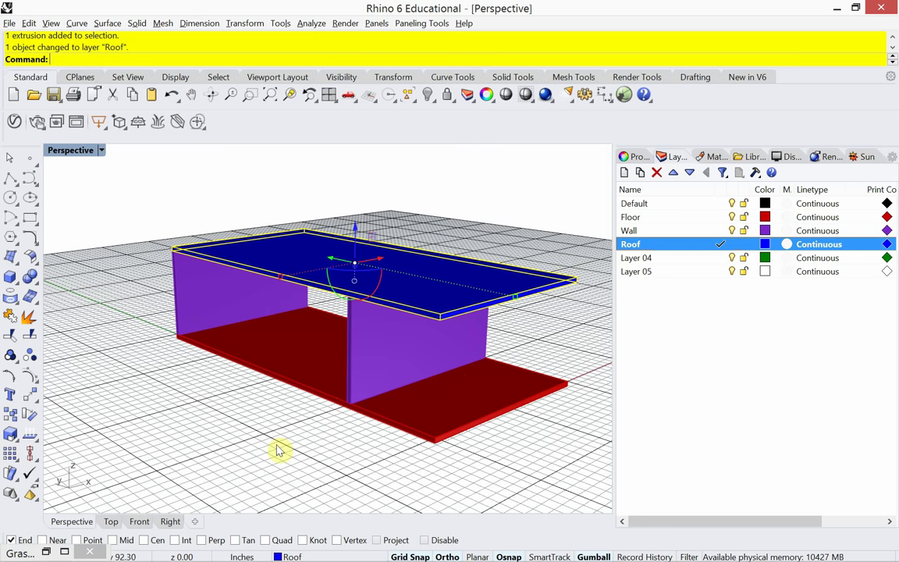
{"action": "scroll", "coordinate": [266, 453], "scroll_direction": "down", "scroll_amount": 4}
{"action": "key", "text": "Escape"}
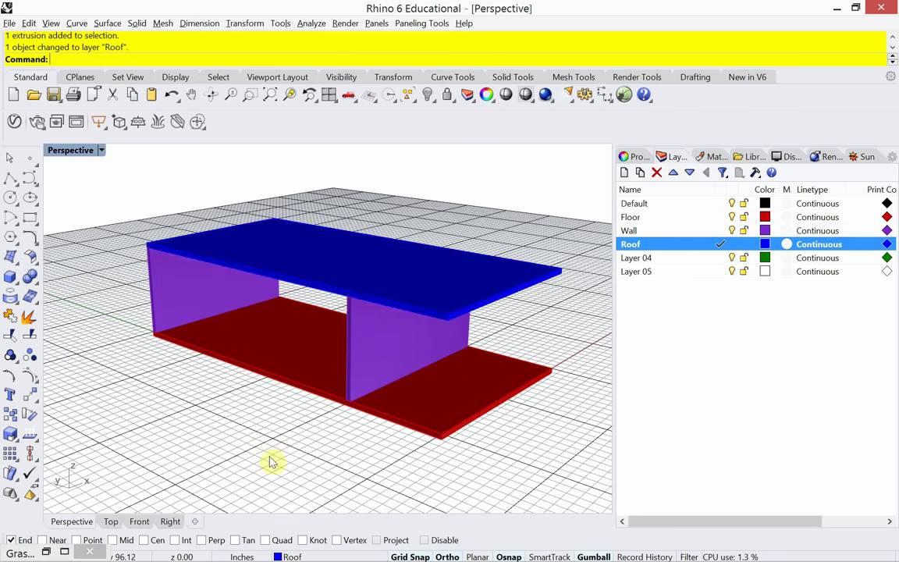
Examine the building in the four-viewport layout, framing it in Top, Front and Right, and return to the maximized Perspective view
{"action": "scroll", "coordinate": [221, 382], "scroll_direction": "up", "scroll_amount": 3}
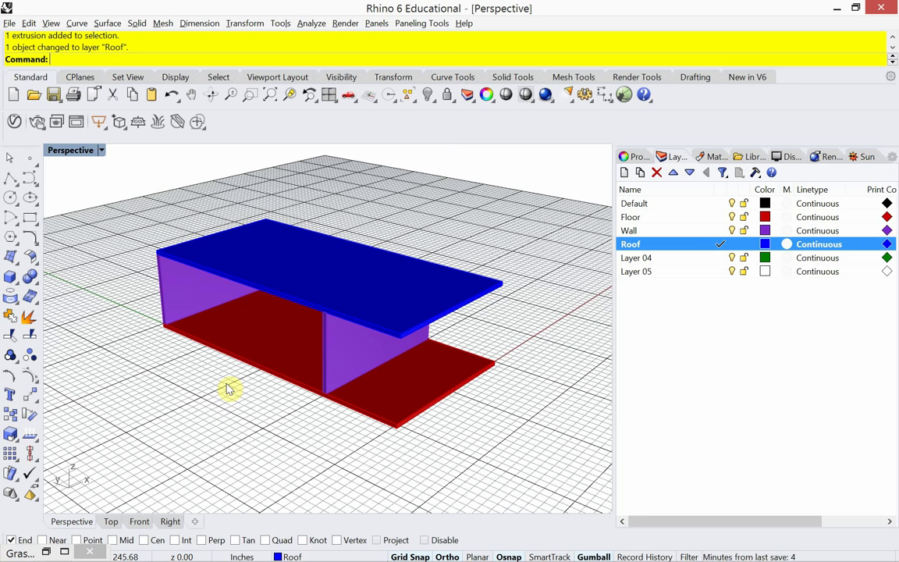
{"action": "right_click_drag", "start_coordinate": [226, 392], "coordinate": [259, 373], "text": "shift"}
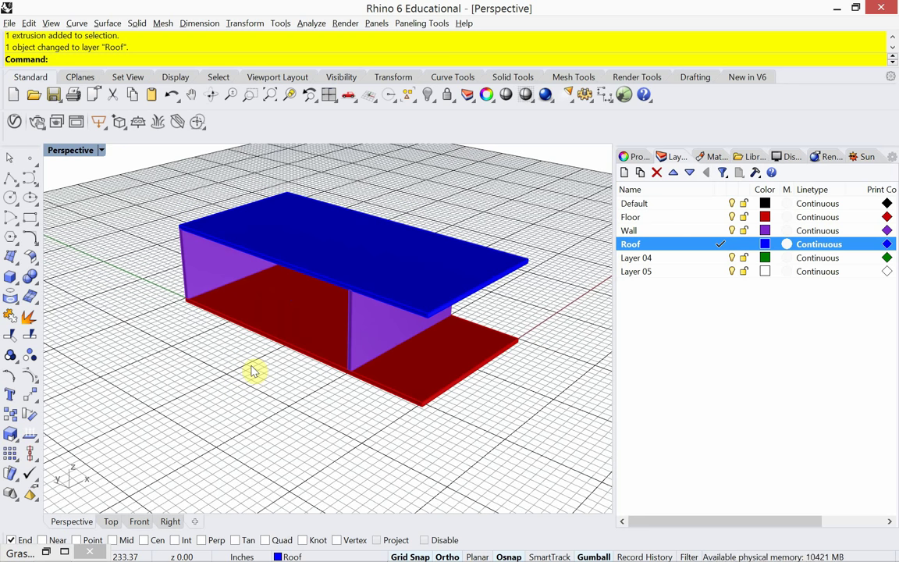
{"action": "double_click", "coordinate": [78, 155]}
{"action": "scroll", "coordinate": [217, 256], "scroll_direction": "up", "scroll_amount": 5}
{"action": "scroll", "coordinate": [167, 292], "scroll_direction": "down", "scroll_amount": 3}
{"action": "scroll", "coordinate": [206, 460], "scroll_direction": "down", "scroll_amount": 4}
{"action": "right_click_drag", "start_coordinate": [209, 451], "coordinate": [155, 451]}
{"action": "scroll", "coordinate": [433, 421], "scroll_direction": "down", "scroll_amount": 3}
{"action": "right_click_drag", "start_coordinate": [417, 428], "coordinate": [445, 430]}
{"action": "scroll", "coordinate": [437, 434], "scroll_direction": "down", "scroll_amount": 7}
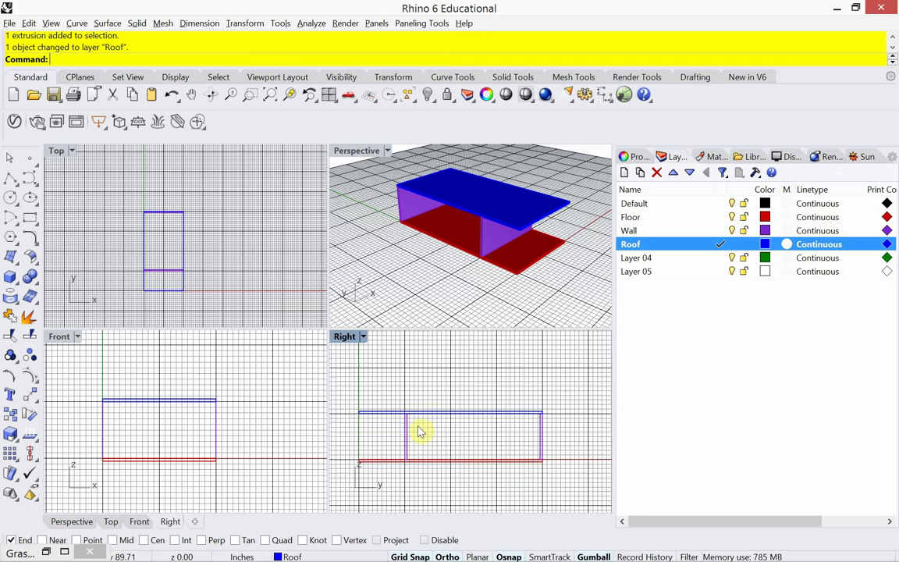
{"action": "scroll", "coordinate": [419, 432], "scroll_direction": "up", "scroll_amount": 2}
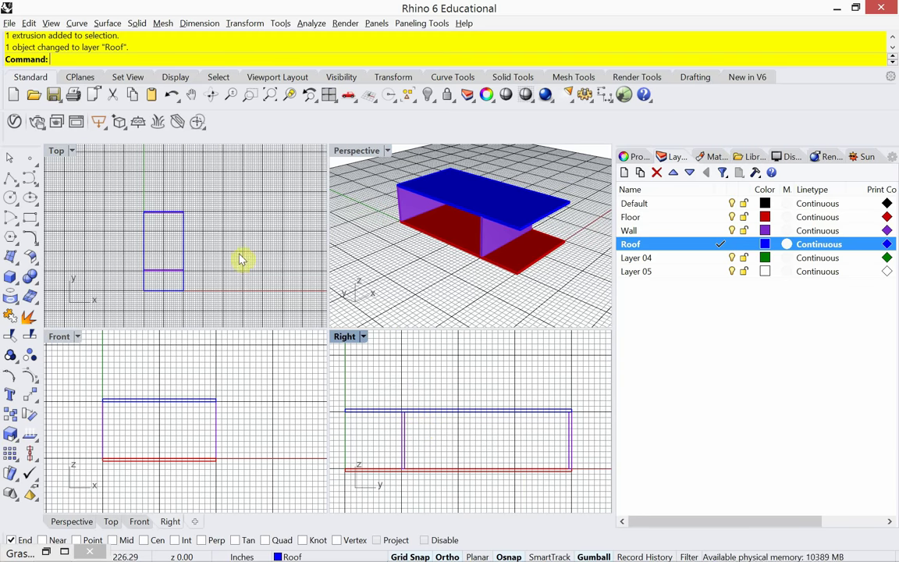
{"action": "double_click", "coordinate": [356, 151]}
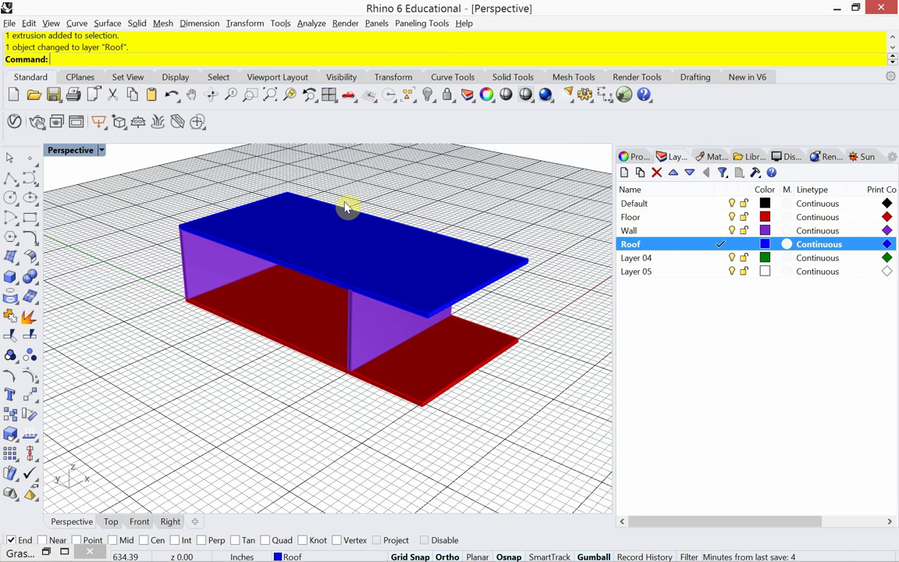
Show the Perspective view's camera with the Camera command's Show option and frame the whole camera in Top, Front and Right
{"action": "key", "text": "F6"}
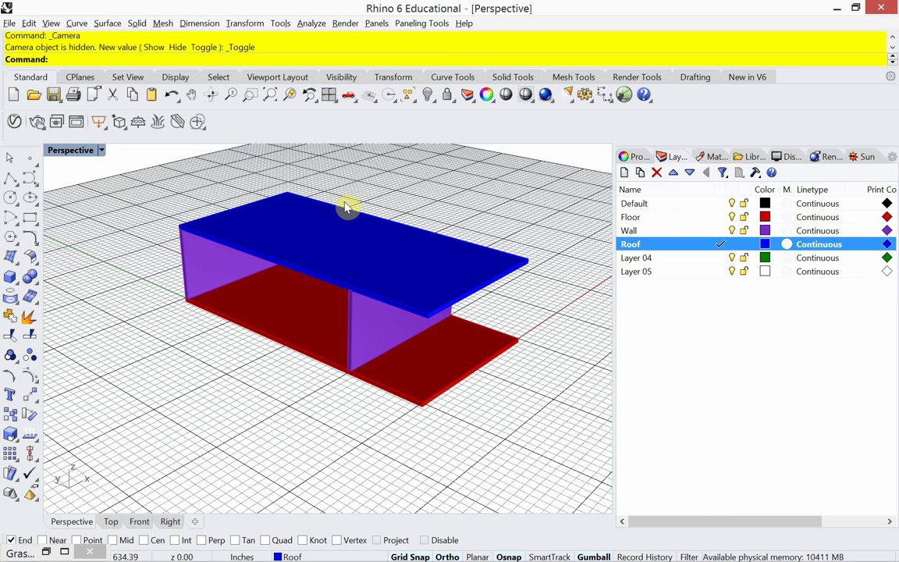
{"action": "type", "text": "amera"}
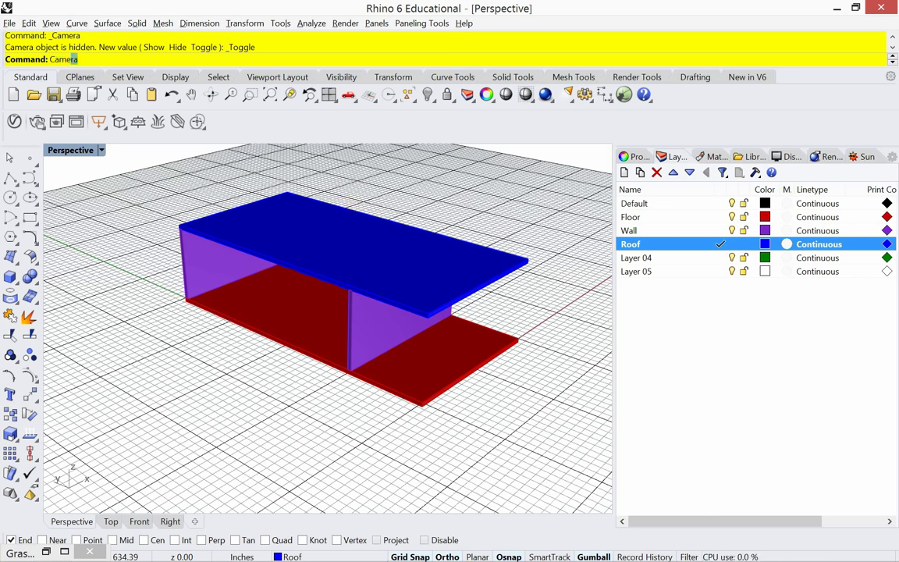
{"action": "key", "text": "Return"}
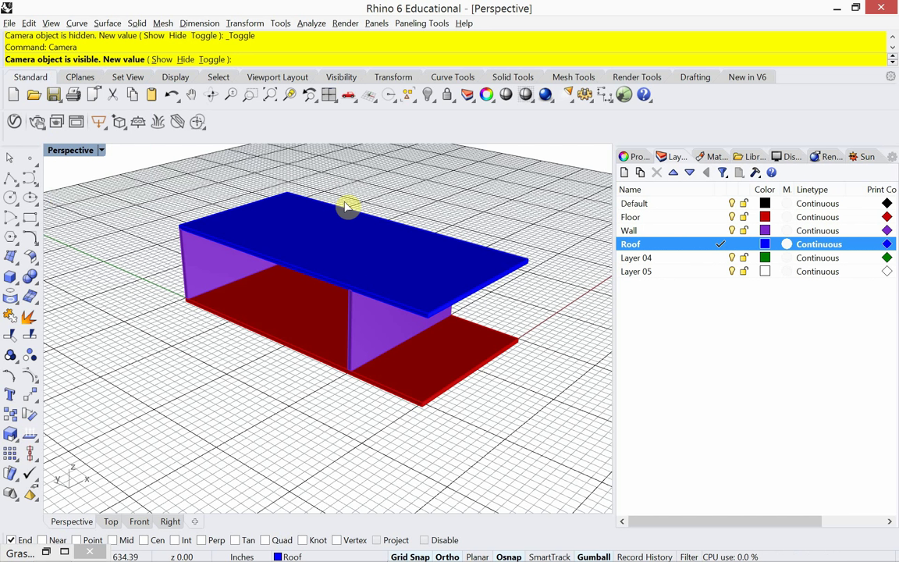
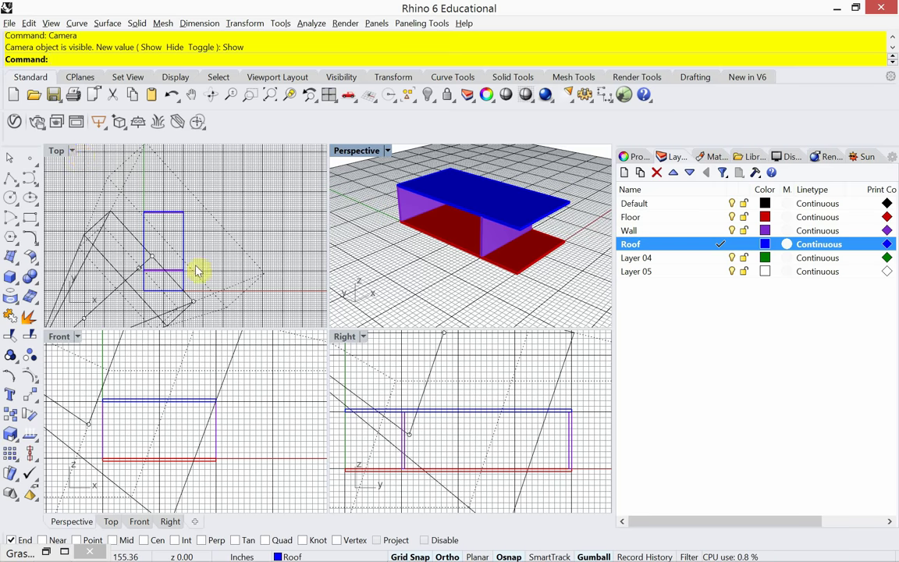
{"action": "right_click_drag", "start_coordinate": [201, 270], "coordinate": [236, 231]}
{"action": "scroll", "coordinate": [235, 250], "scroll_direction": "down", "scroll_amount": 5}
{"action": "right_click_drag", "start_coordinate": [198, 406], "coordinate": [188, 419]}
{"action": "scroll", "coordinate": [191, 422], "scroll_direction": "down", "scroll_amount": 5}
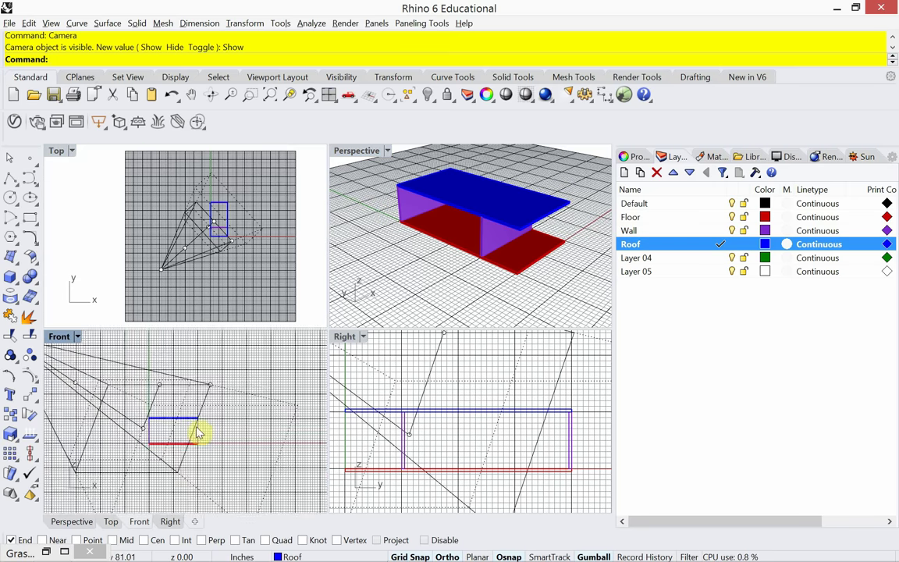
{"action": "scroll", "coordinate": [387, 418], "scroll_direction": "down", "scroll_amount": 3}
{"action": "scroll", "coordinate": [393, 425], "scroll_direction": "down", "scroll_amount": 6}
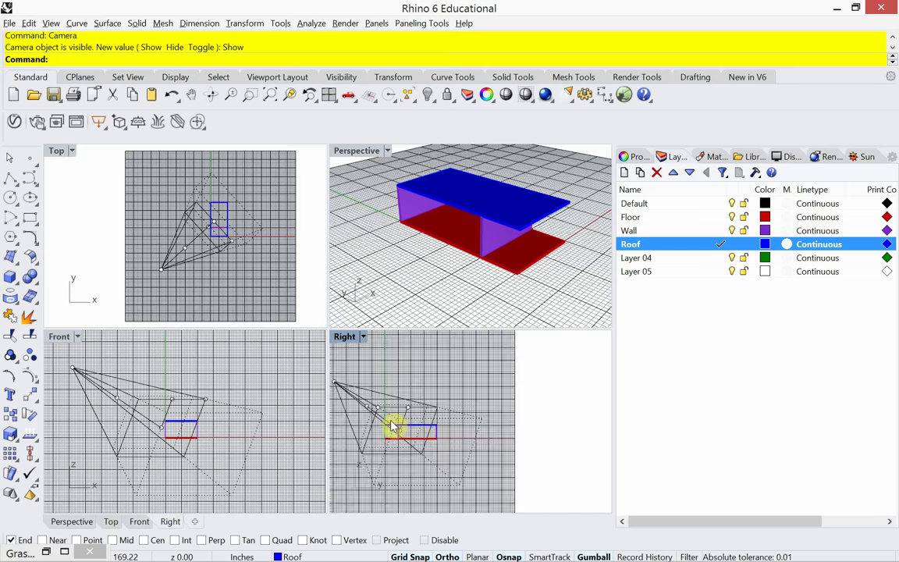
{"action": "right_click_drag", "start_coordinate": [219, 294], "coordinate": [222, 295]}
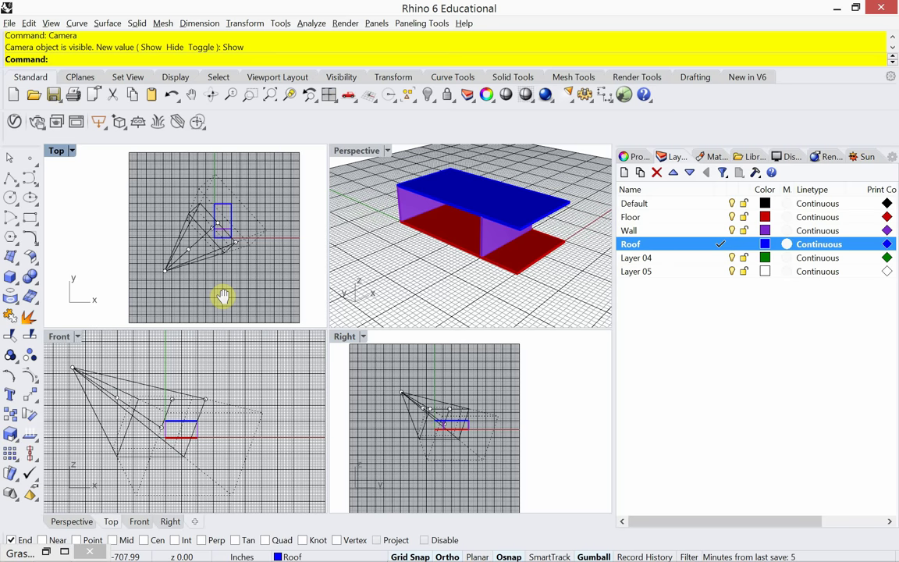
Reposition the camera's location point in the Top view, near the tip of the view cone
{"action": "scroll", "coordinate": [179, 271], "scroll_direction": "up", "scroll_amount": 3}
{"action": "right_click_drag", "start_coordinate": [173, 278], "coordinate": [149, 281]}
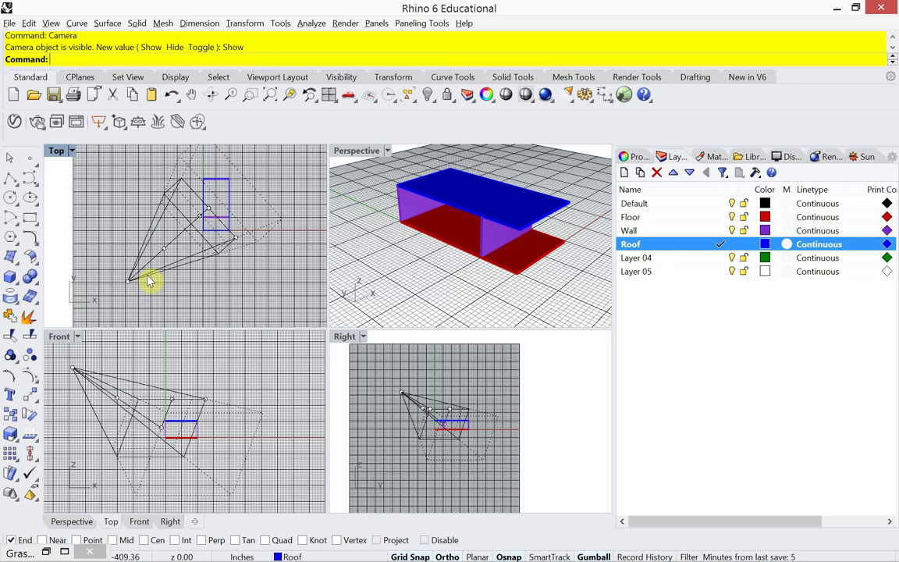
{"action": "scroll", "coordinate": [149, 281], "scroll_direction": "up", "scroll_amount": 1}
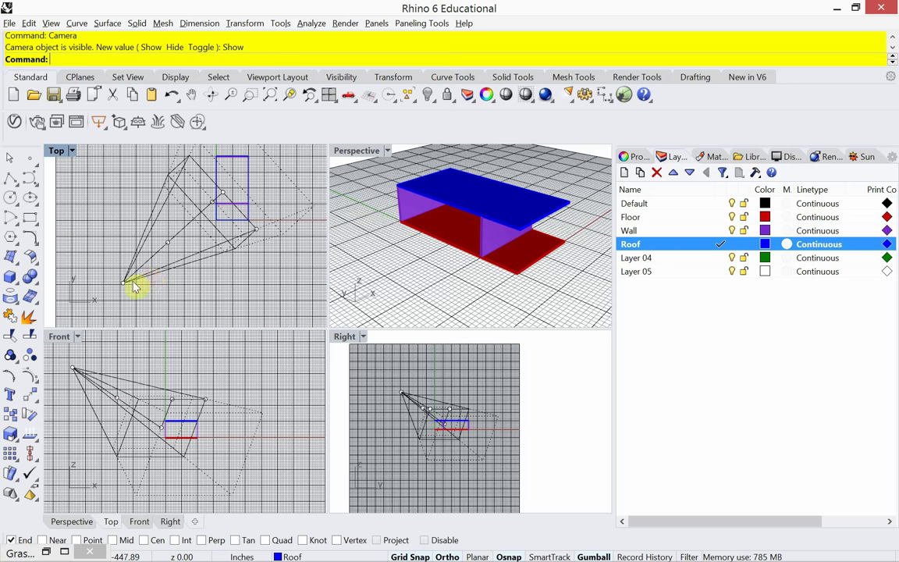
{"action": "left_click", "coordinate": [124, 284]}
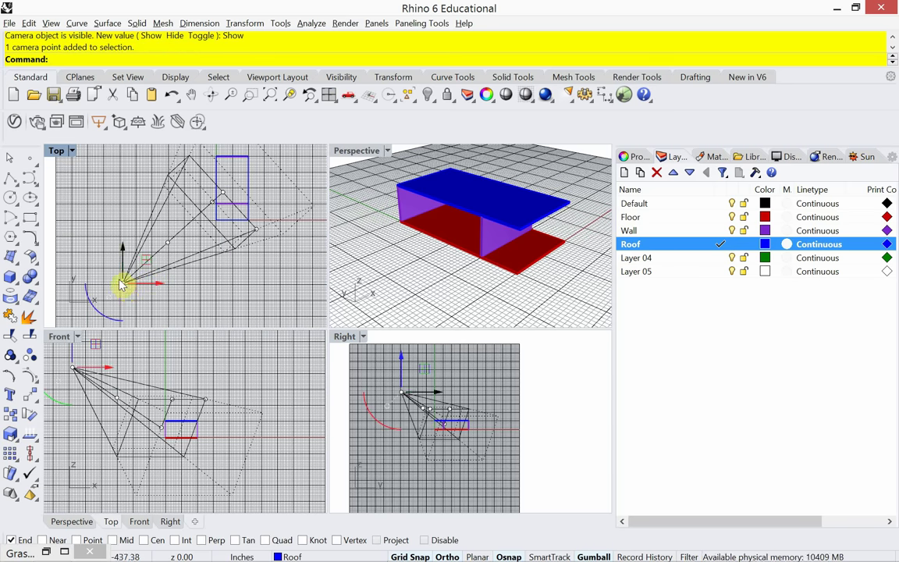
{"action": "left_click_drag", "start_coordinate": [123, 277], "coordinate": [150, 263]}
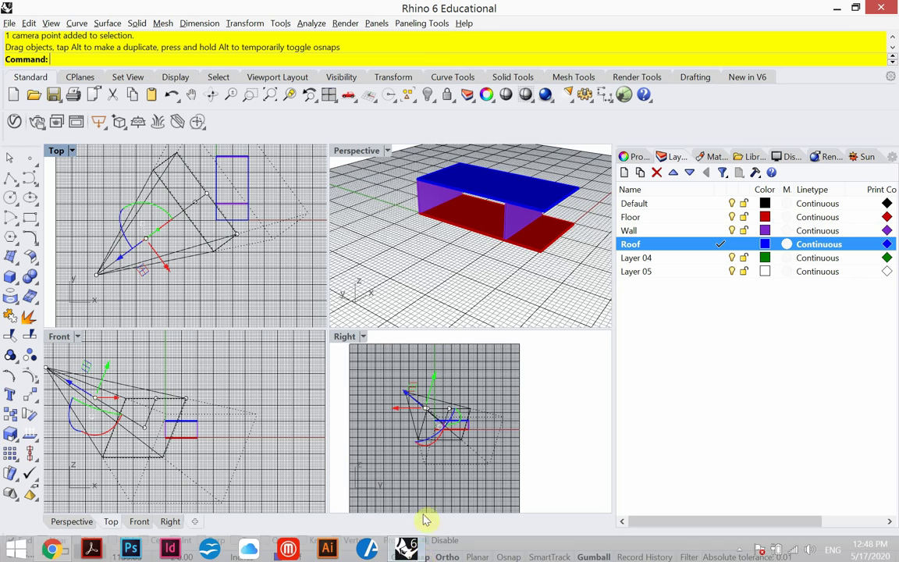
Disable object snaps and turn off Grid Snap, and move the camera's location point freely within the Top view
{"action": "left_click", "coordinate": [423, 540]}
{"action": "left_click", "coordinate": [410, 557]}
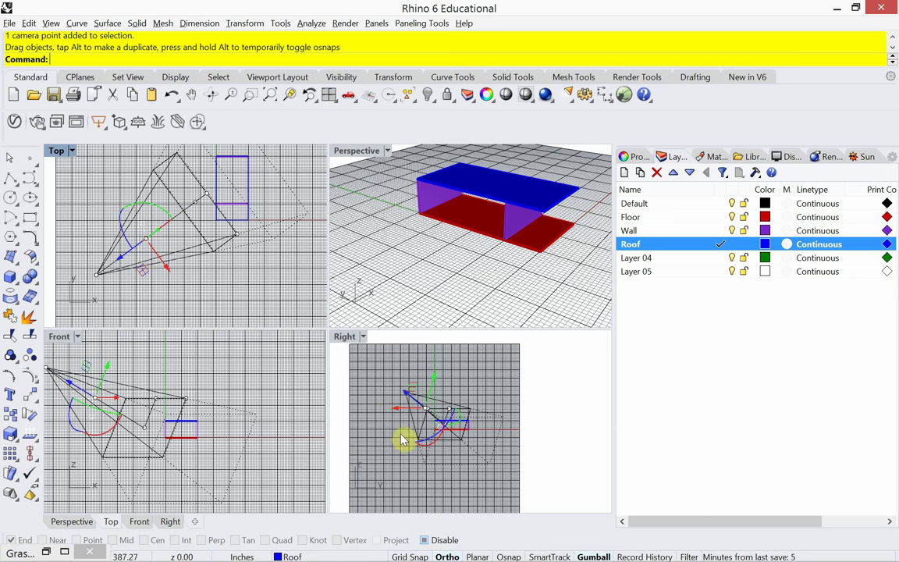
{"action": "left_click", "coordinate": [99, 278]}
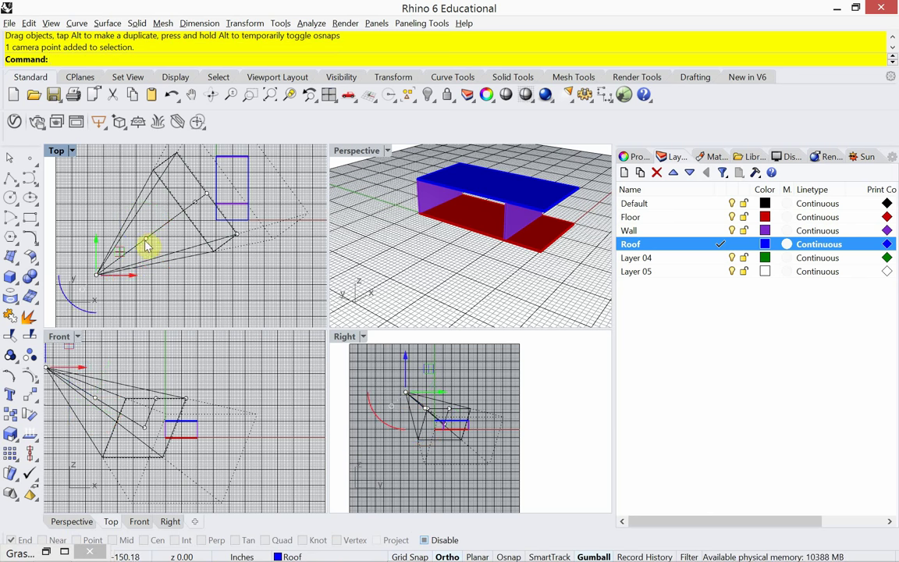
{"action": "left_click_drag", "start_coordinate": [119, 256], "coordinate": [156, 257]}
Select the midpoint of the camera's sight line and shift the whole camera with it in the Top view
{"action": "left_click", "coordinate": [147, 246]}
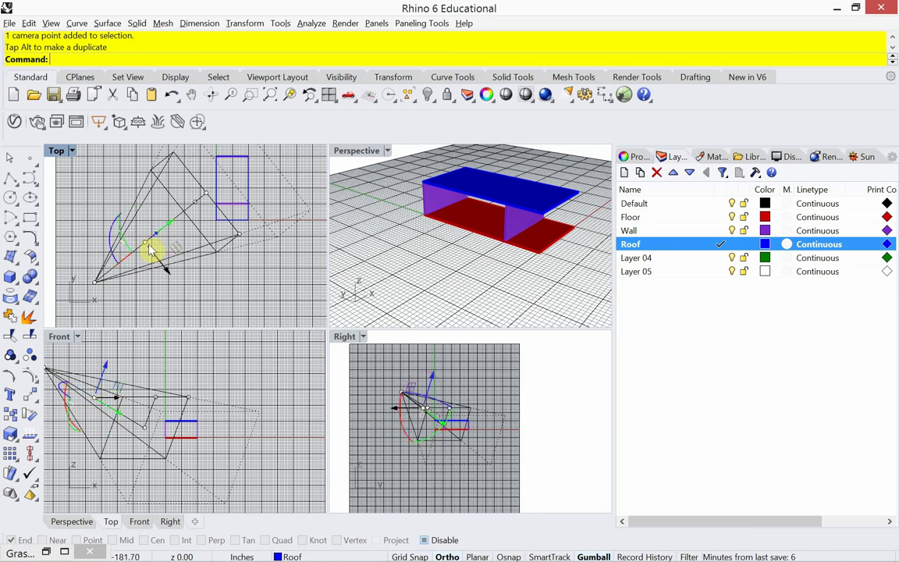
{"action": "left_click", "coordinate": [195, 271]}
{"action": "left_click", "coordinate": [143, 245]}
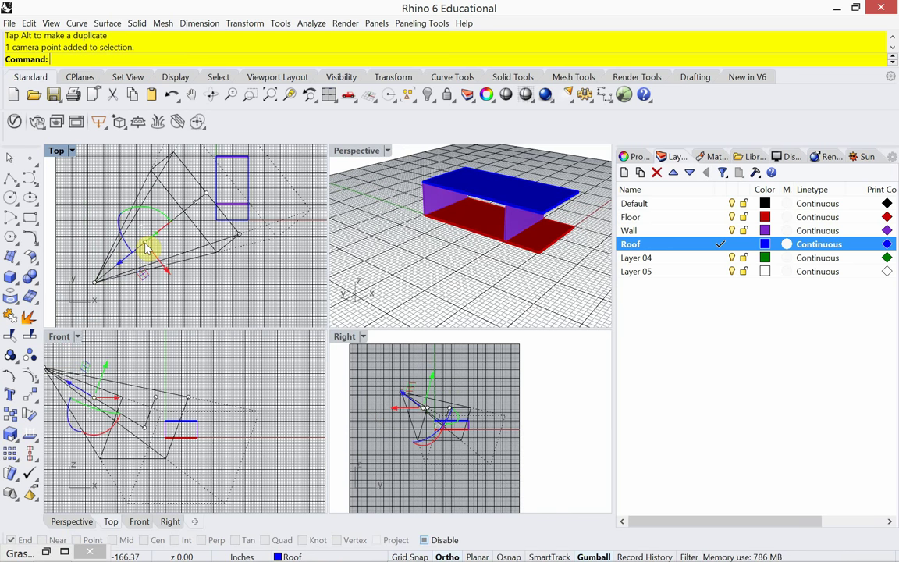
{"action": "mouse_move", "coordinate": [147, 288]}
{"action": "left_mouse_down"}
{"action": "mouse_move", "coordinate": [168, 311]}
{"action": "mouse_move", "coordinate": [177, 265]}
{"action": "mouse_move", "coordinate": [144, 272]}
{"action": "left_mouse_up"}
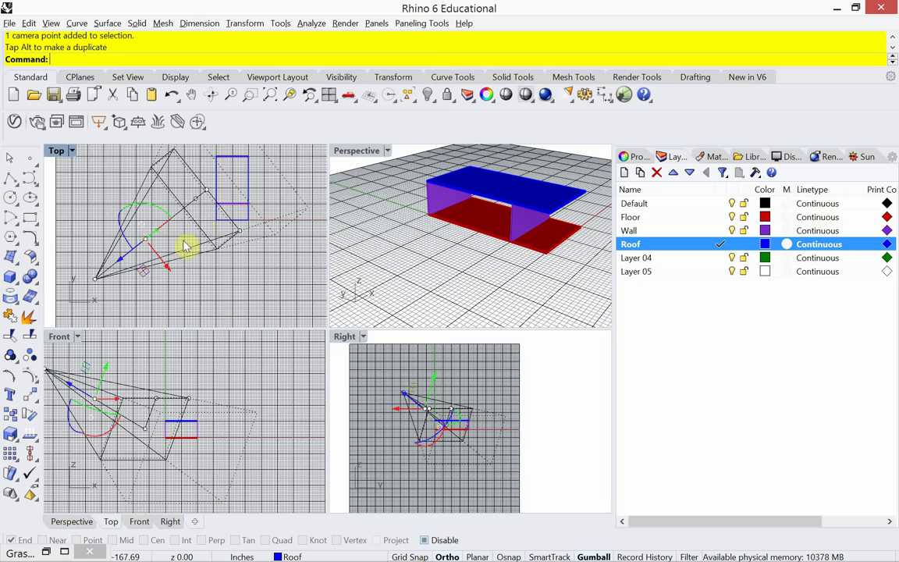
Pick the camera's target point and the control point beside it, and hide the grid in the Front and Top viewports
{"action": "left_click", "coordinate": [196, 206]}
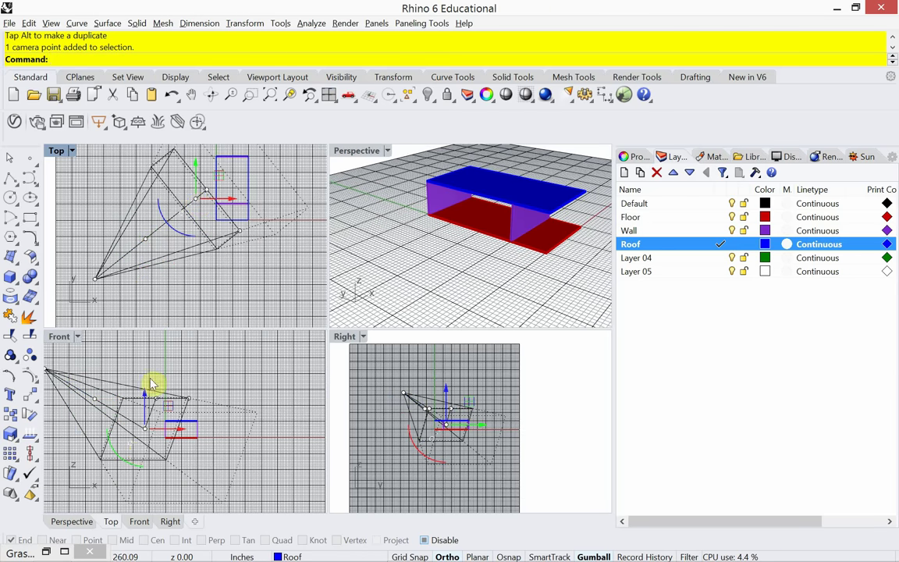
{"action": "left_click", "coordinate": [210, 195]}
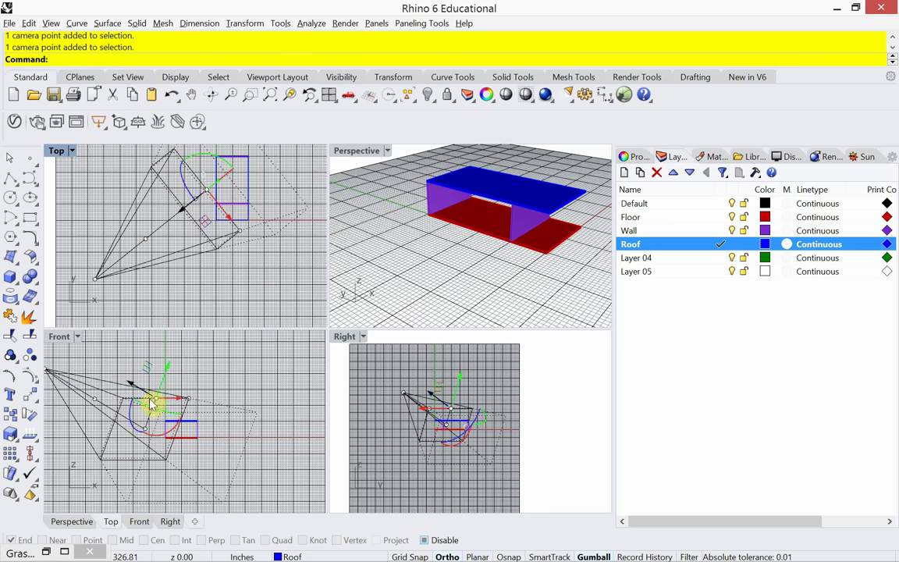
{"action": "right_click_drag", "start_coordinate": [146, 437], "coordinate": [151, 412]}
{"action": "scroll", "coordinate": [151, 412], "scroll_direction": "up", "scroll_amount": 3}
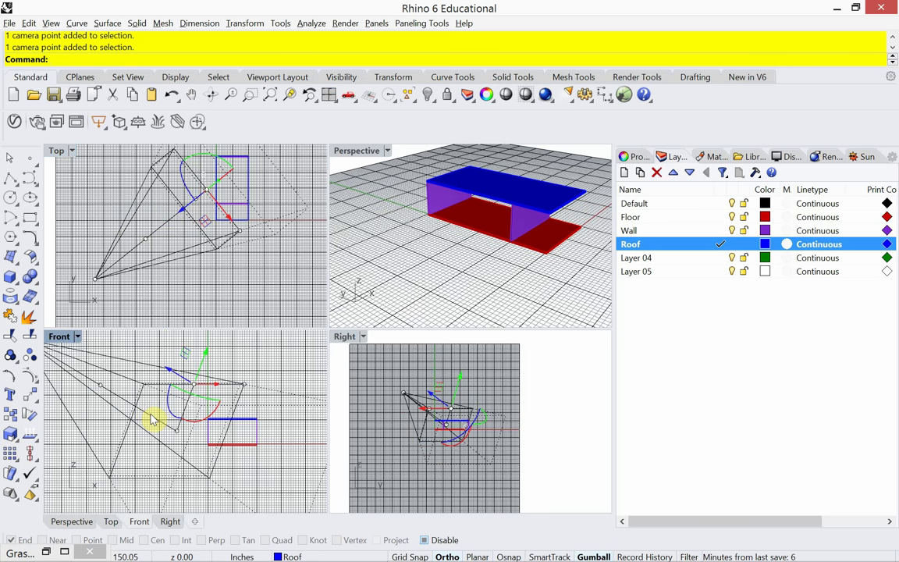
{"action": "key", "text": "F7"}
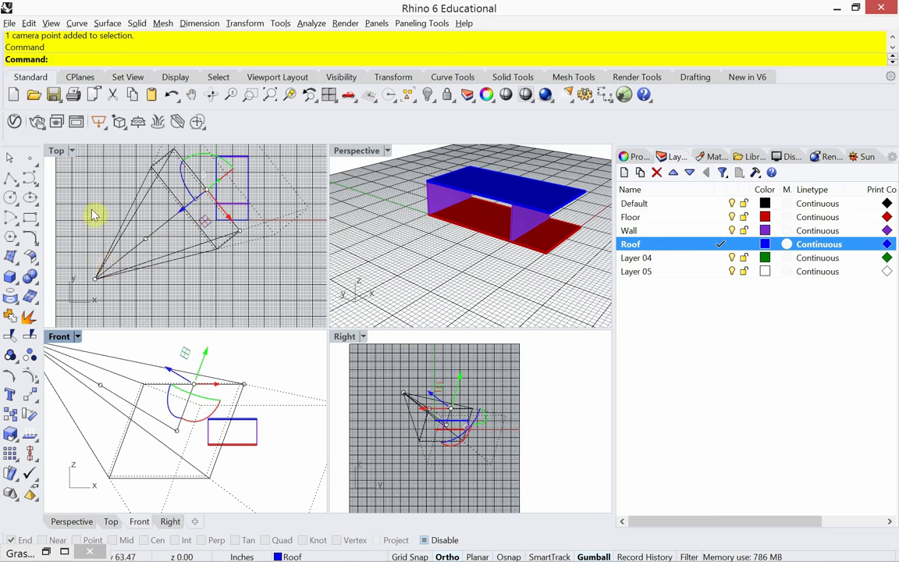
{"action": "left_click", "coordinate": [56, 162]}
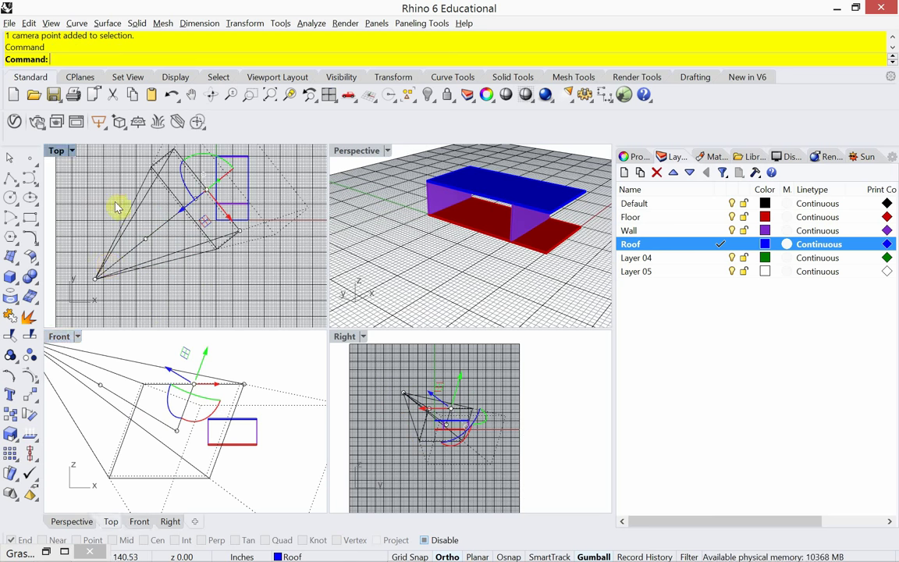
{"action": "key", "text": "F7"}
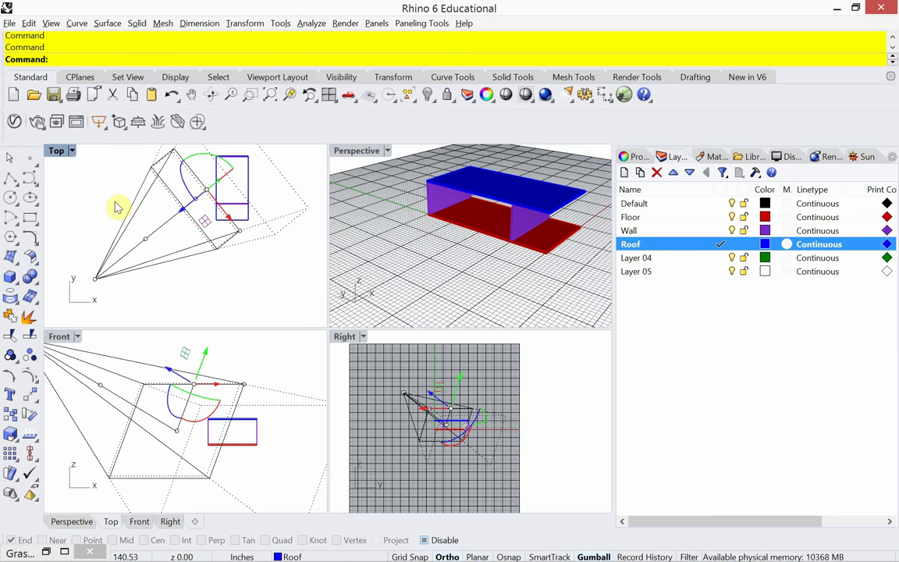
{"action": "right_click_drag", "start_coordinate": [234, 267], "coordinate": [233, 267]}
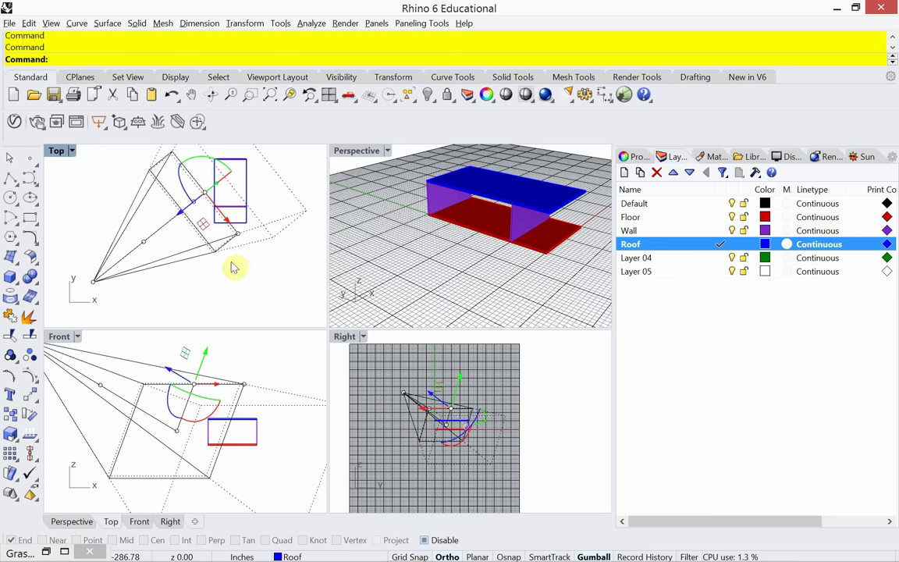
Move the camera's target point onto the building in the Top view and raise it to roof level in the Front view
{"action": "left_click", "coordinate": [282, 371]}
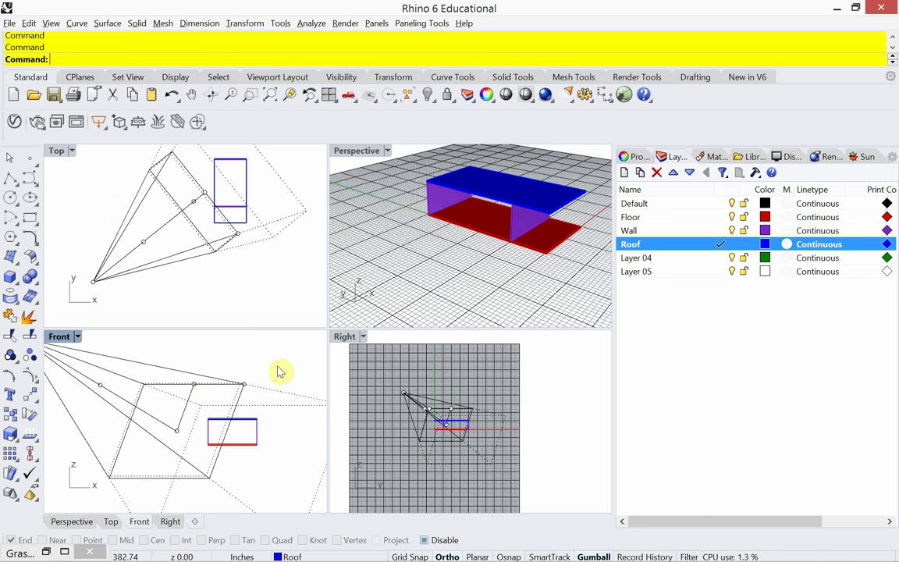
{"action": "left_click", "coordinate": [177, 432]}
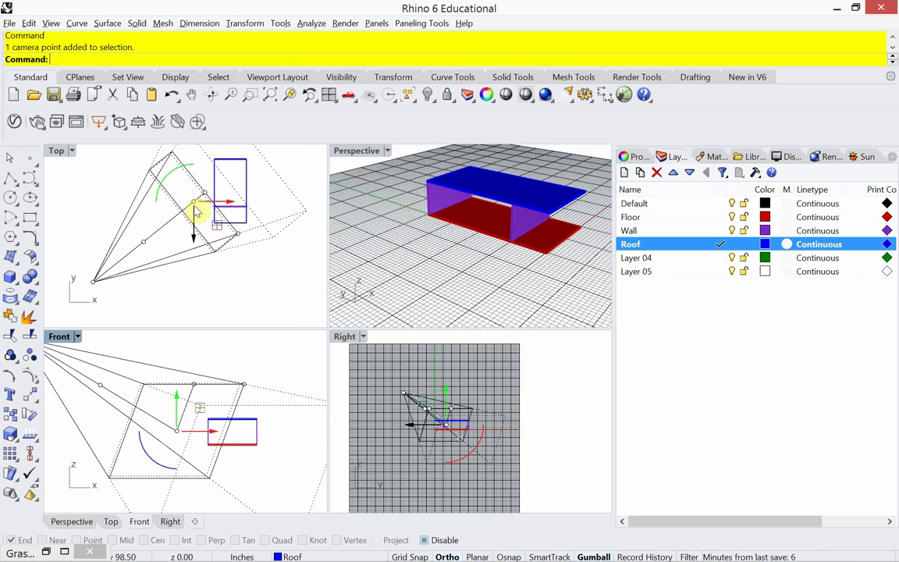
{"action": "left_click_drag", "start_coordinate": [215, 237], "coordinate": [236, 227]}
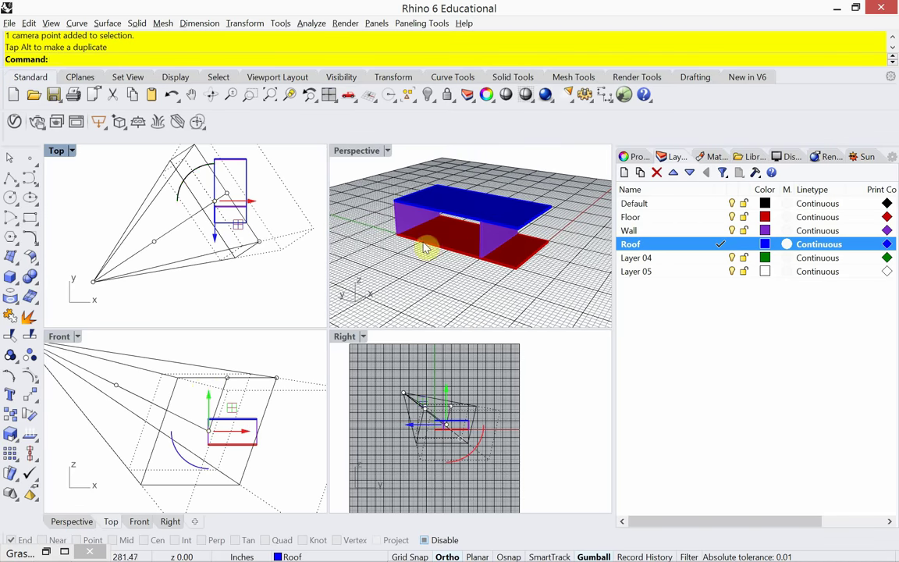
{"action": "left_click_drag", "start_coordinate": [208, 406], "coordinate": [228, 399]}
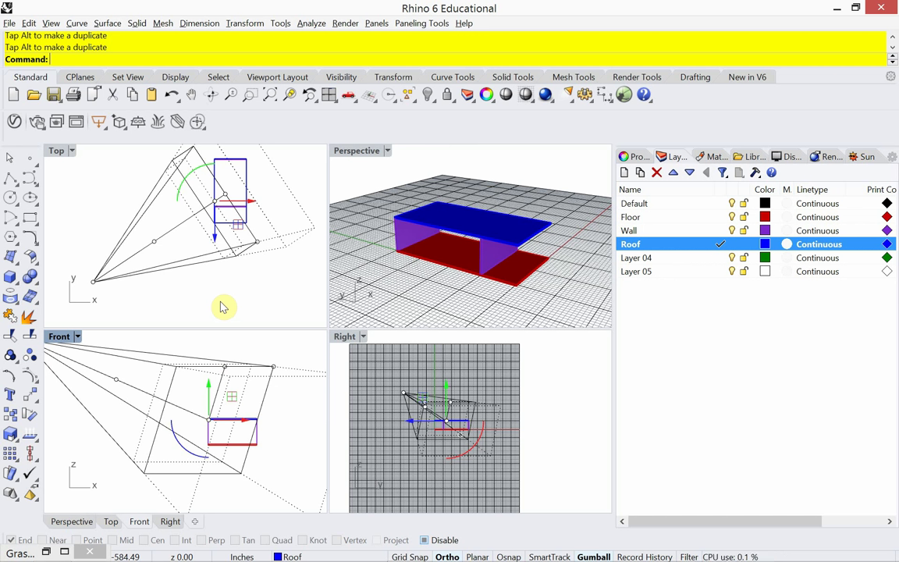
Try moving the camera's control point above the target downward and sideways in the Front view
{"action": "left_click", "coordinate": [226, 373]}
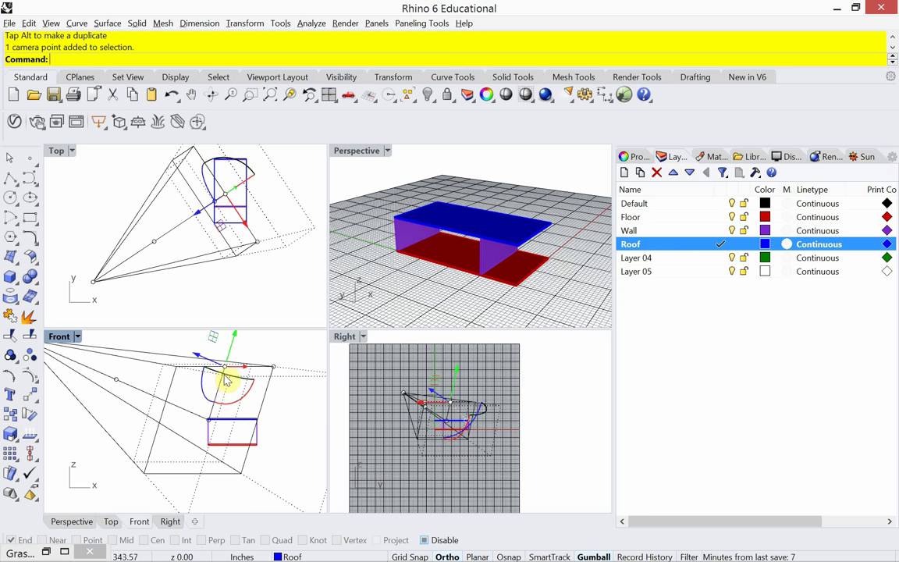
{"action": "mouse_move", "coordinate": [226, 380]}
{"action": "left_mouse_down"}
{"action": "mouse_move", "coordinate": [231, 367]}
{"action": "mouse_move", "coordinate": [200, 372]}
{"action": "mouse_move", "coordinate": [191, 408]}
{"action": "left_mouse_up"}
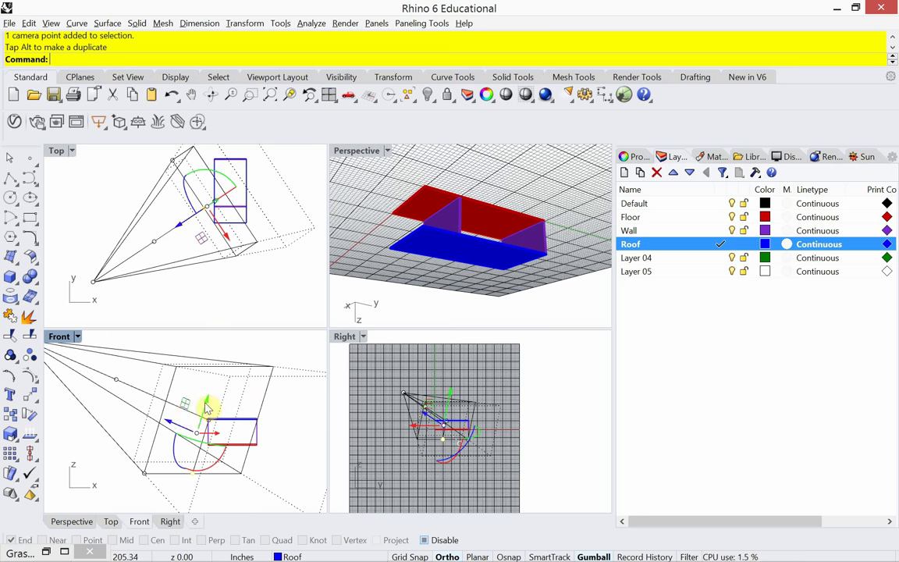
{"action": "left_click_drag", "start_coordinate": [191, 403], "coordinate": [258, 328]}
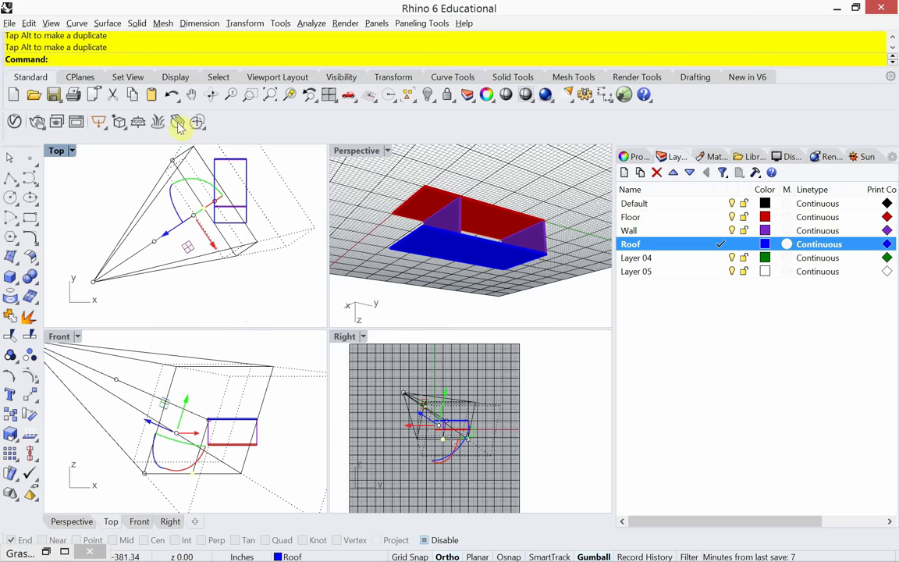
Undo the camera control point's moves and the Perspective view change, and clear the point selection
{"action": "left_click", "coordinate": [28, 24]}
{"action": "left_click", "coordinate": [35, 39]}
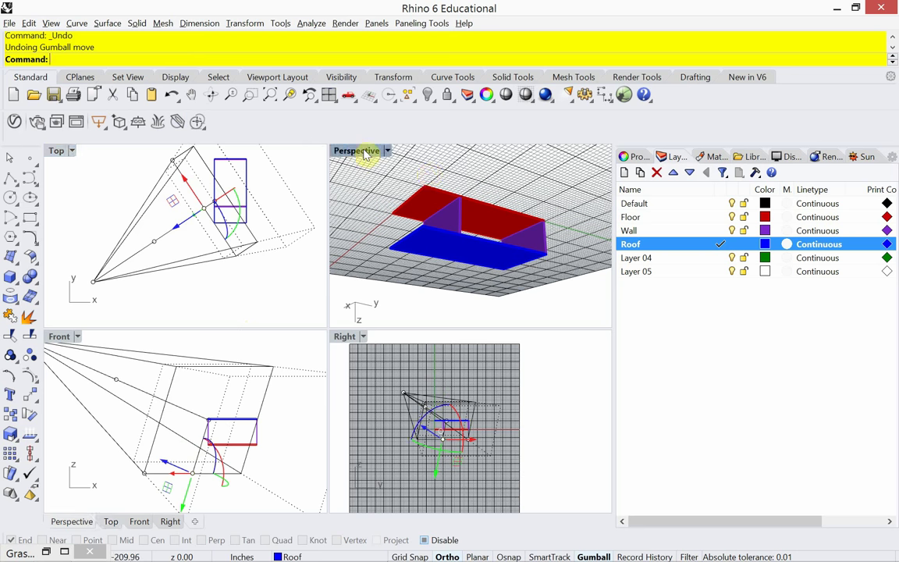
{"action": "left_click", "coordinate": [50, 24]}
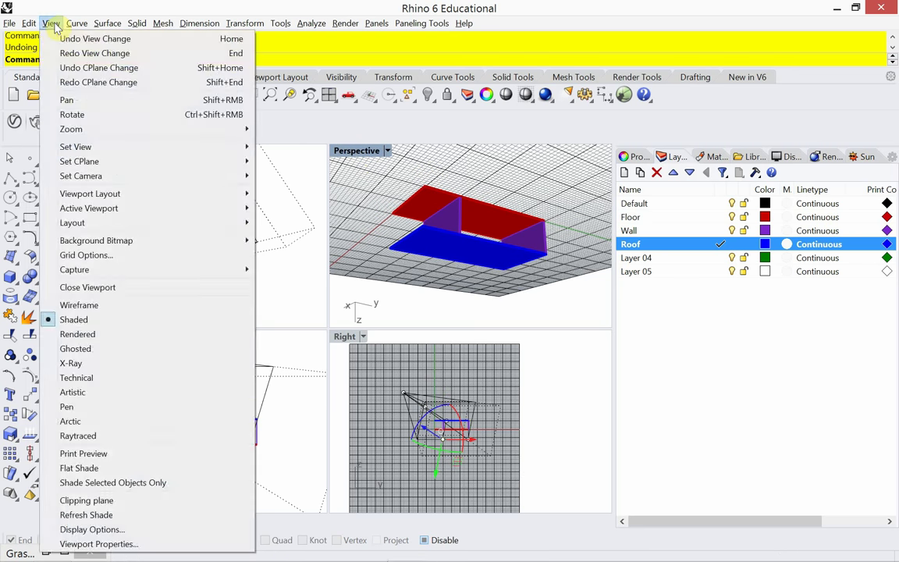
{"action": "left_click", "coordinate": [62, 37]}
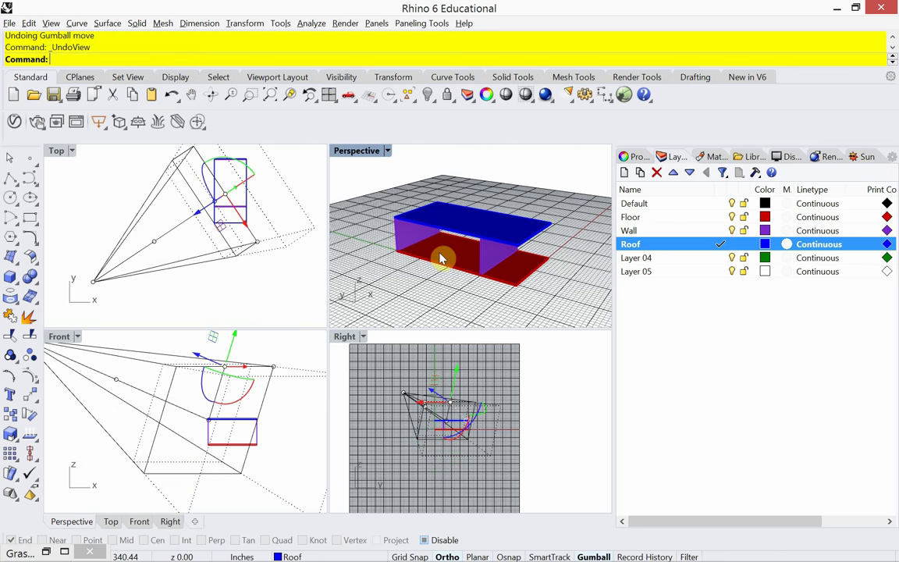
{"action": "left_click", "coordinate": [242, 306]}
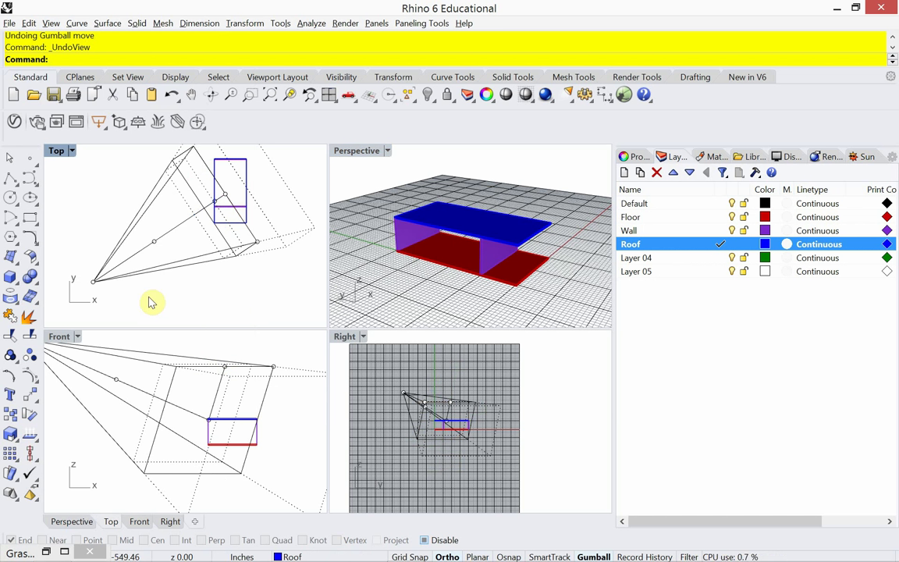
Select the camera's location point and lower it vertically in the Front view
{"action": "left_click", "coordinate": [93, 282]}
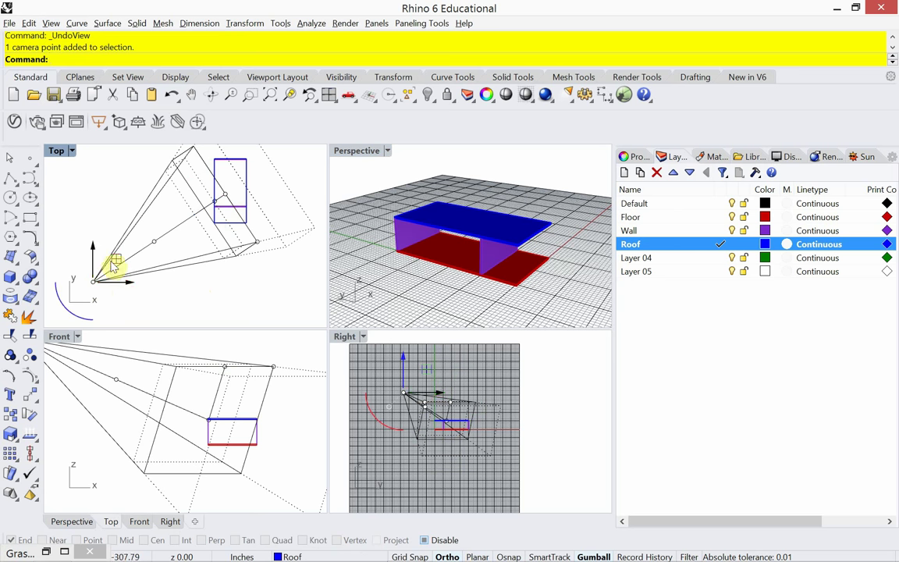
{"action": "right_click_drag", "start_coordinate": [136, 355], "coordinate": [199, 388]}
{"action": "scroll", "coordinate": [175, 377], "scroll_direction": "down", "scroll_amount": 3}
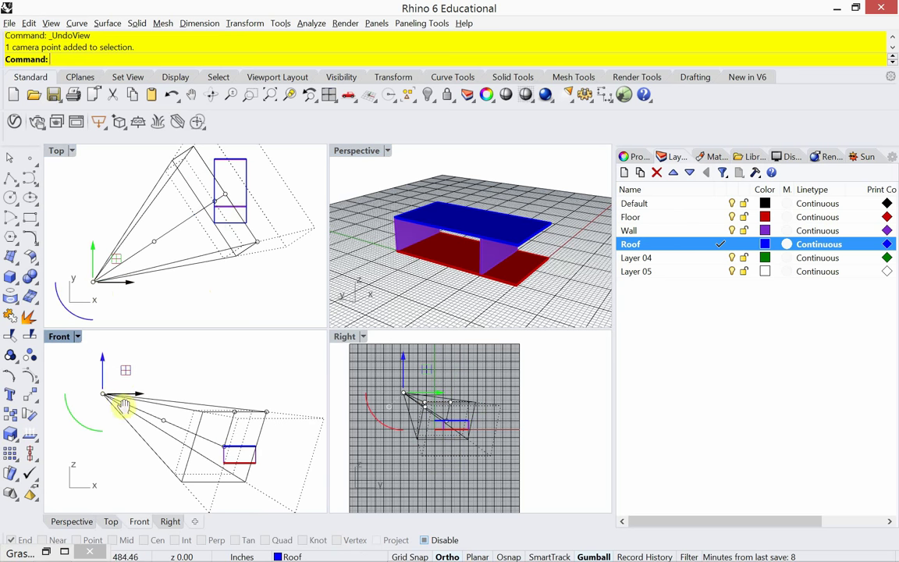
{"action": "left_click_drag", "start_coordinate": [105, 366], "coordinate": [129, 400]}
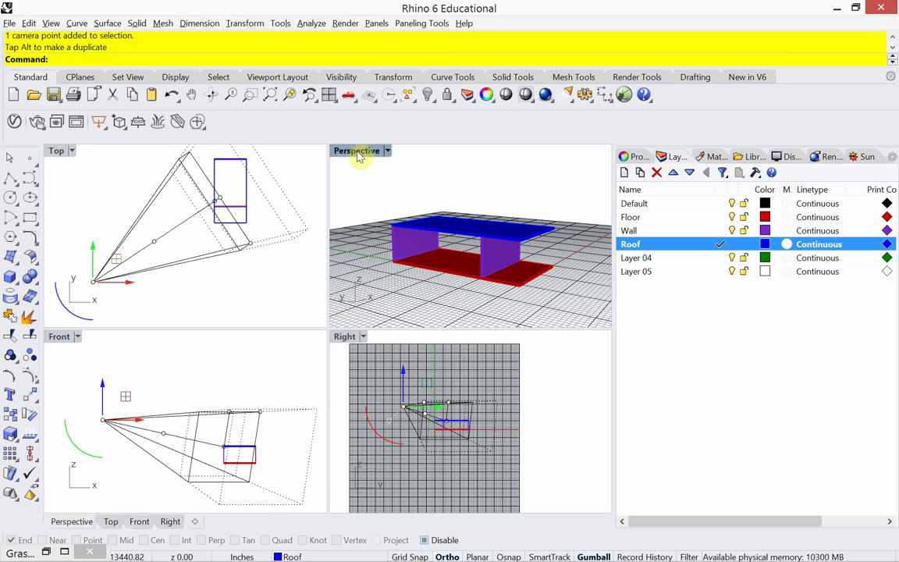
Set the Perspective camera's lens length to 30
{"action": "left_click", "coordinate": [637, 158]}
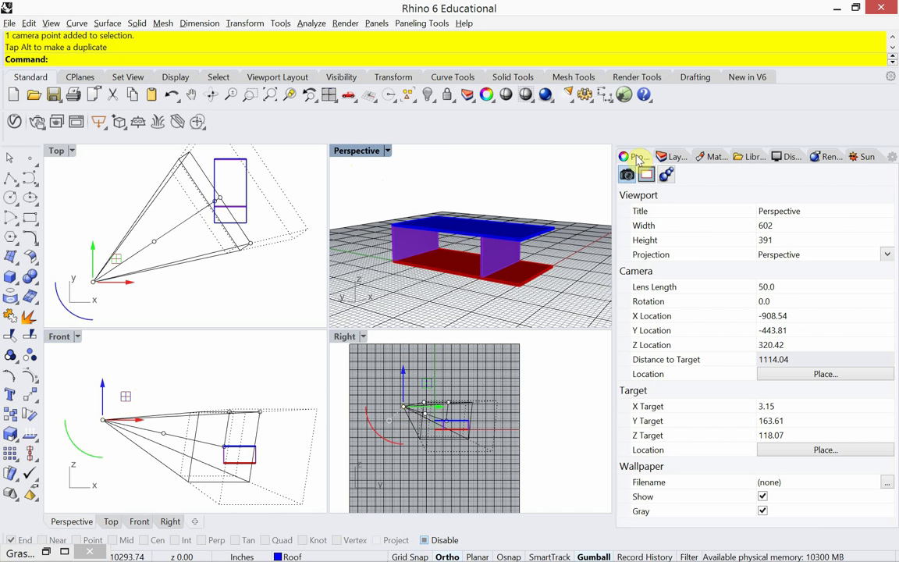
{"action": "left_click", "coordinate": [783, 288]}
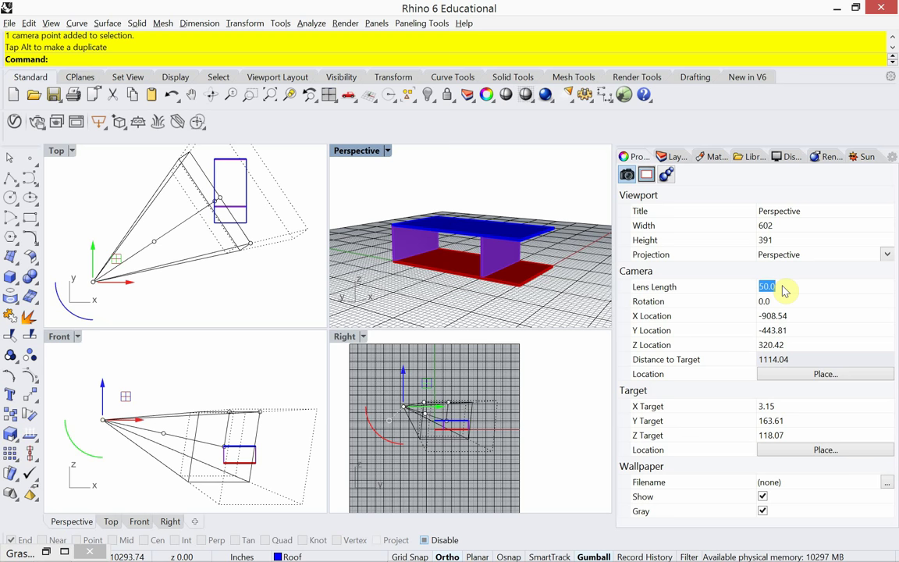
{"action": "type", "text": "30"}
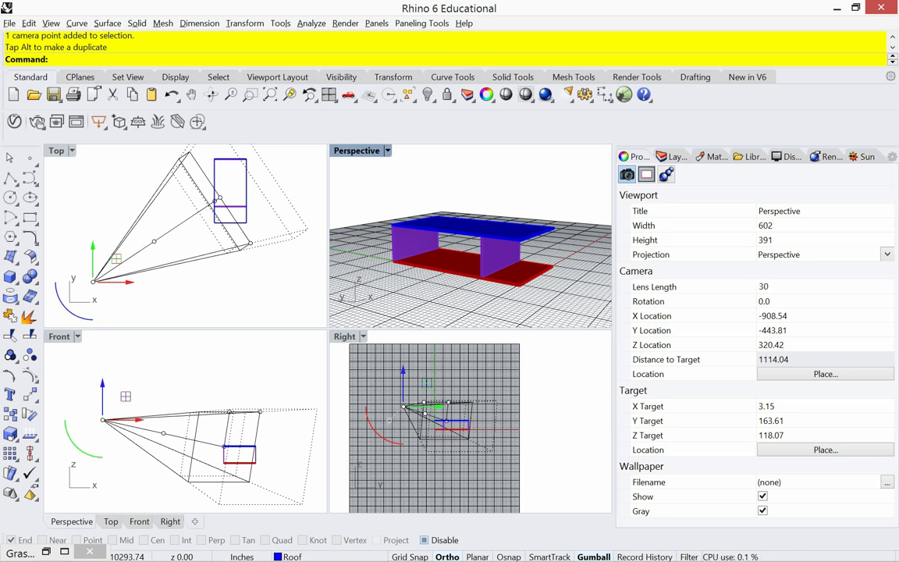
{"action": "key", "text": "Return"}
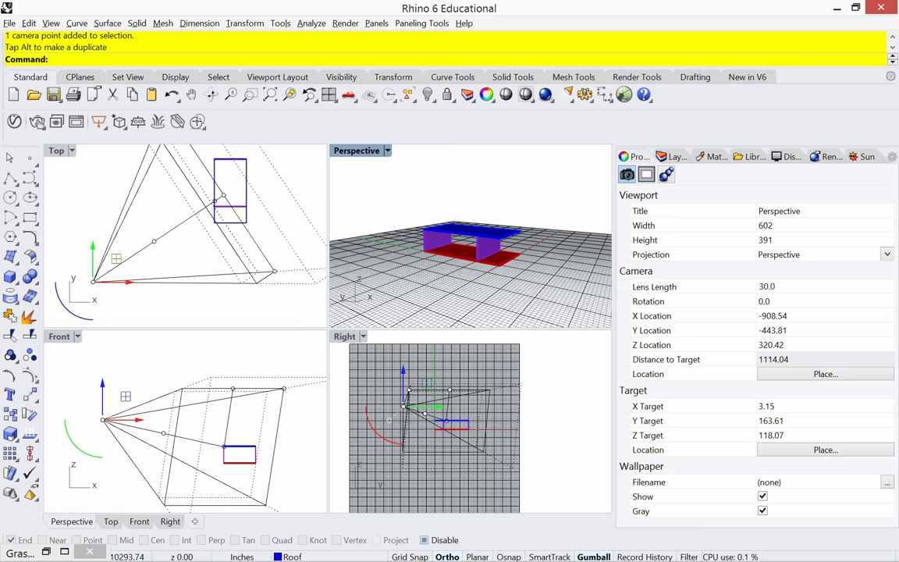
Move the camera's location point closer to the building in the Top view and raise it slightly in the Front view
{"action": "left_click", "coordinate": [115, 282]}
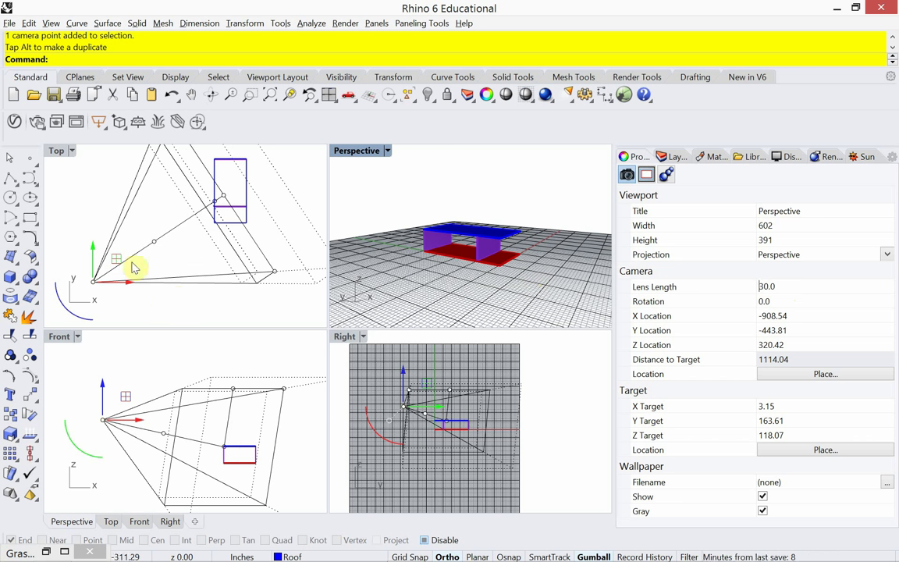
{"action": "left_click_drag", "start_coordinate": [116, 261], "coordinate": [175, 219]}
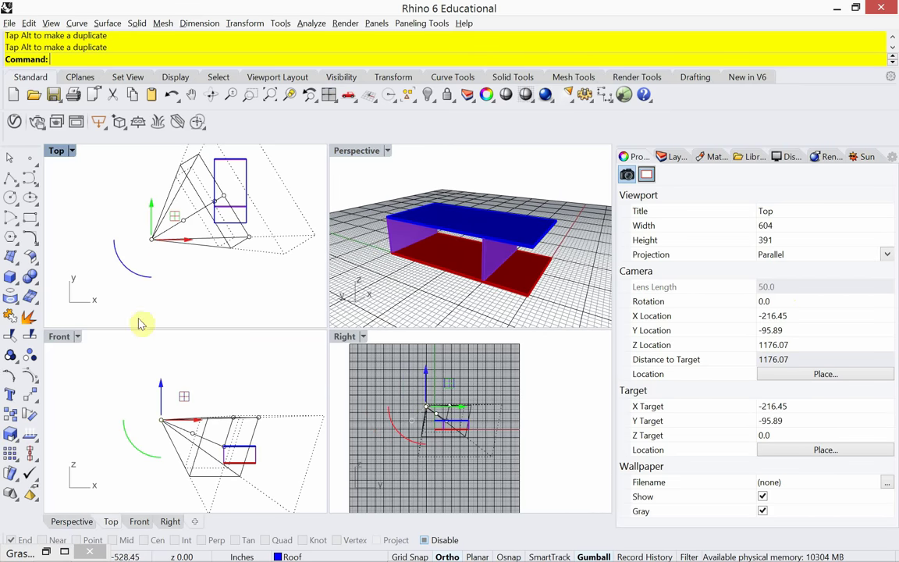
{"action": "right_click_drag", "start_coordinate": [113, 363], "coordinate": [136, 396]}
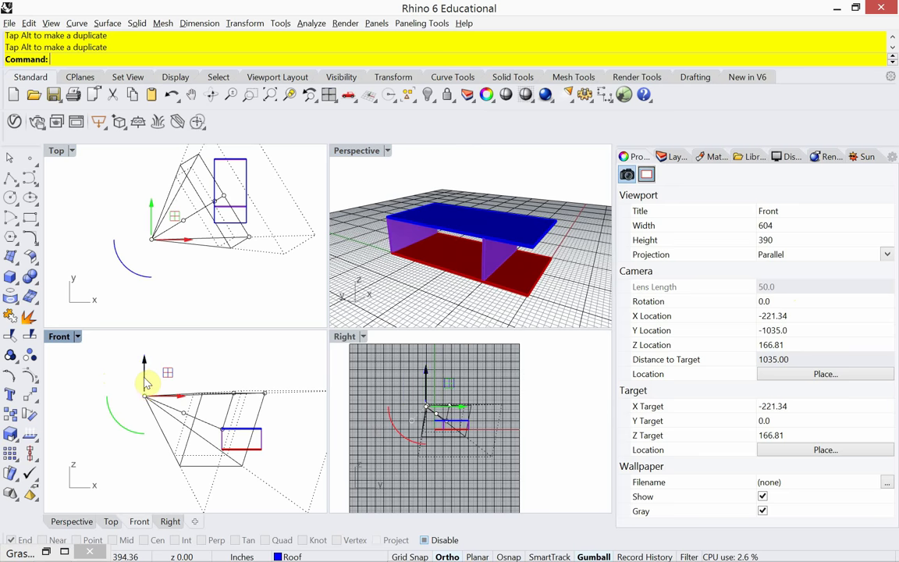
{"action": "left_click_drag", "start_coordinate": [144, 376], "coordinate": [145, 360]}
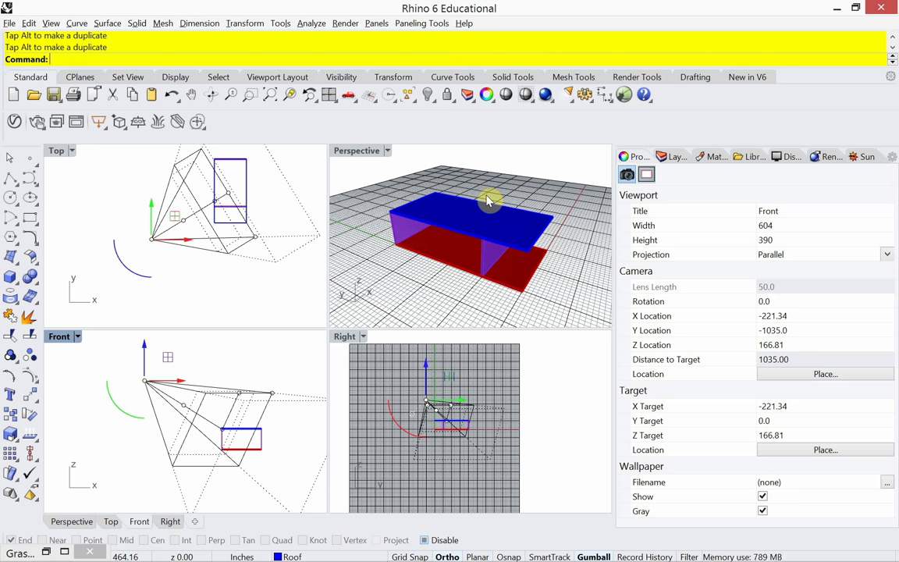
Save the Perspective viewport as a named view called Camera-01
{"action": "left_click", "coordinate": [361, 152]}
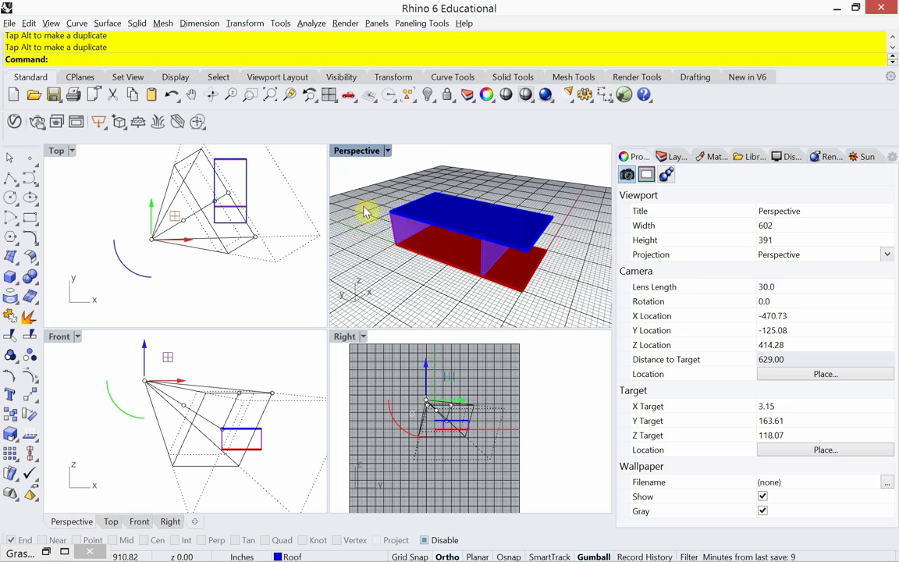
{"action": "type", "text": "NamedView"}
{"action": "key", "text": "Return"}
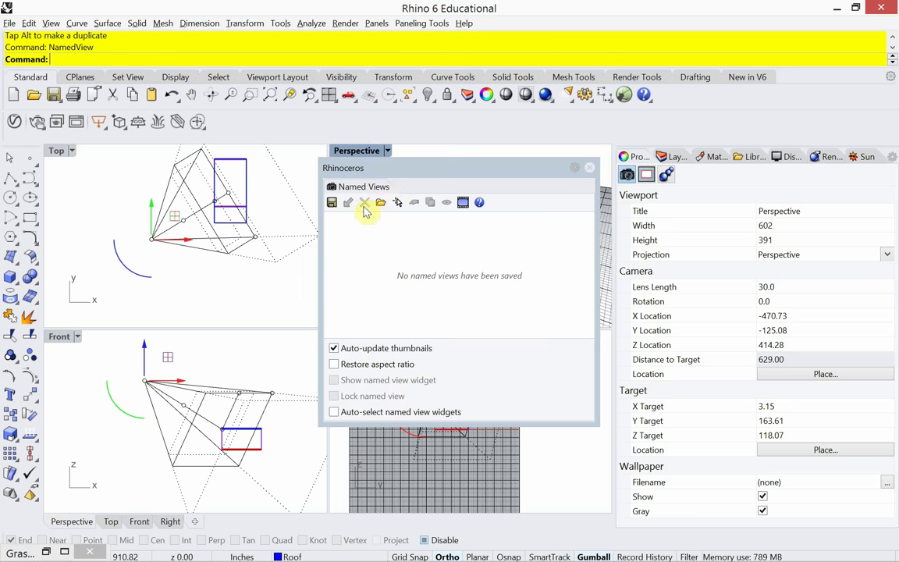
{"action": "left_click_drag", "start_coordinate": [409, 169], "coordinate": [154, 173]}
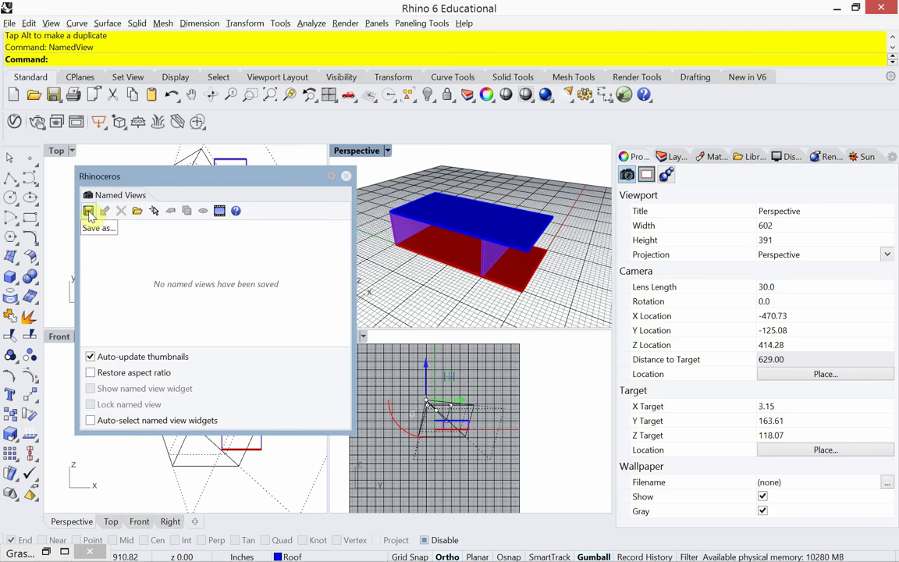
{"action": "left_click", "coordinate": [89, 211]}
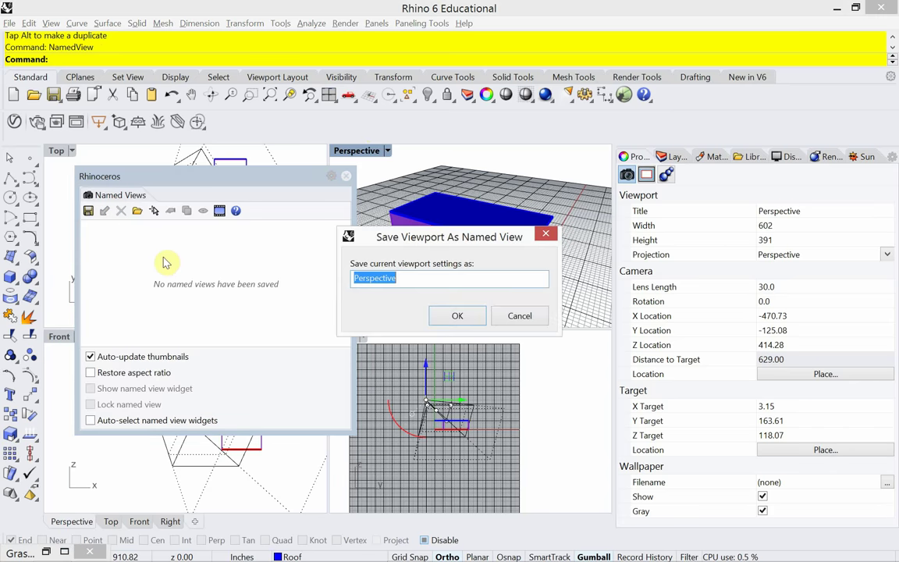
{"action": "type", "text": "Camera-01"}
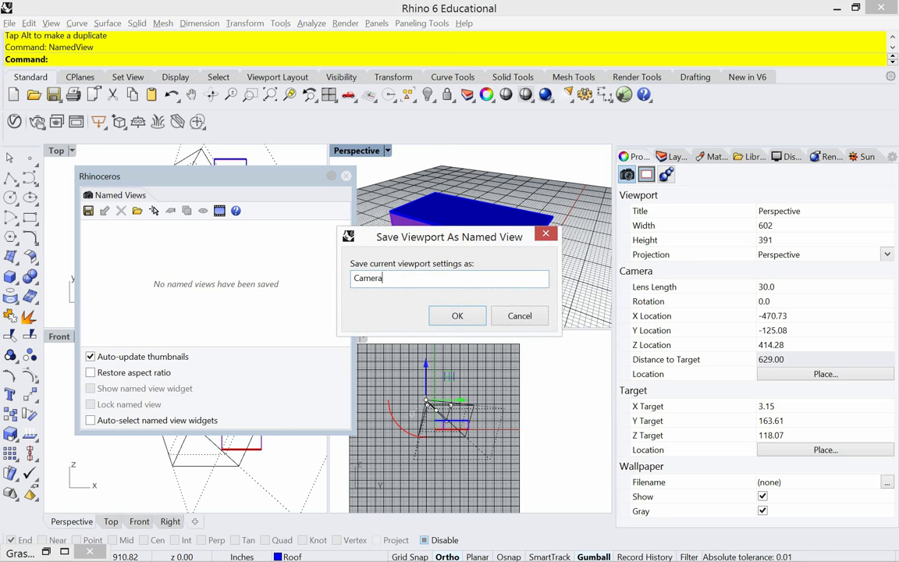
{"action": "left_click", "coordinate": [458, 316]}
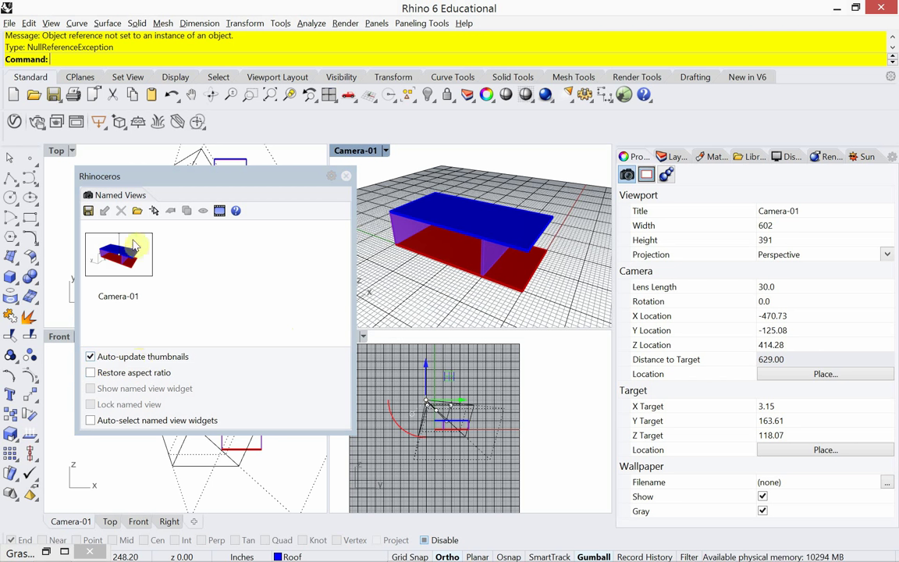
Orbit the building to a lower view, restore the Camera-01 named view, and close the Named Views window
{"action": "left_click_drag", "start_coordinate": [135, 245], "coordinate": [114, 265]}
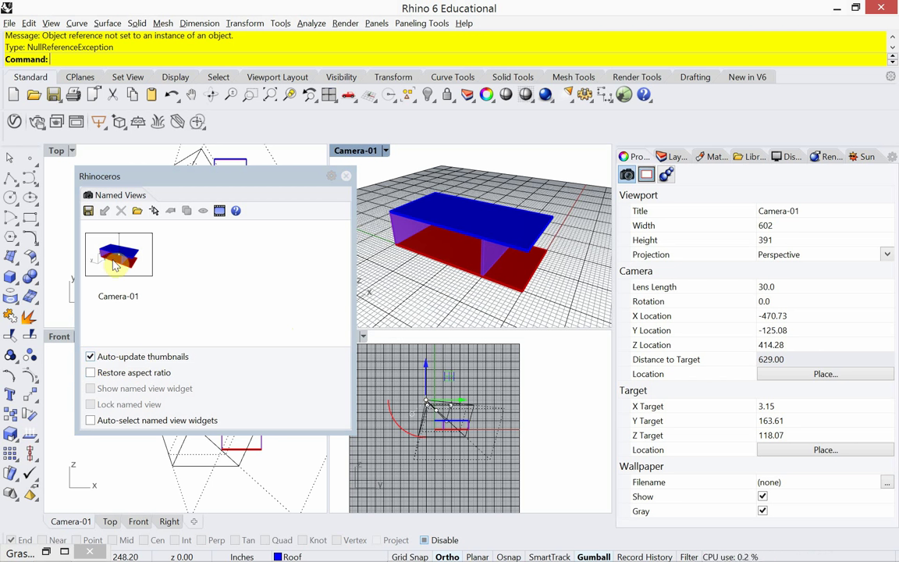
{"action": "left_click_drag", "start_coordinate": [114, 265], "coordinate": [432, 188]}
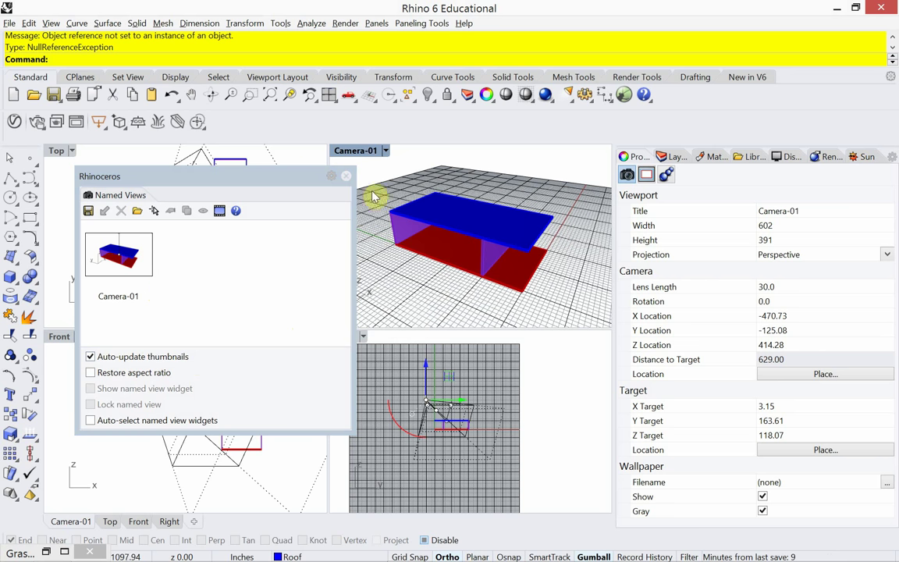
{"action": "left_click_drag", "start_coordinate": [253, 177], "coordinate": [240, 199]}
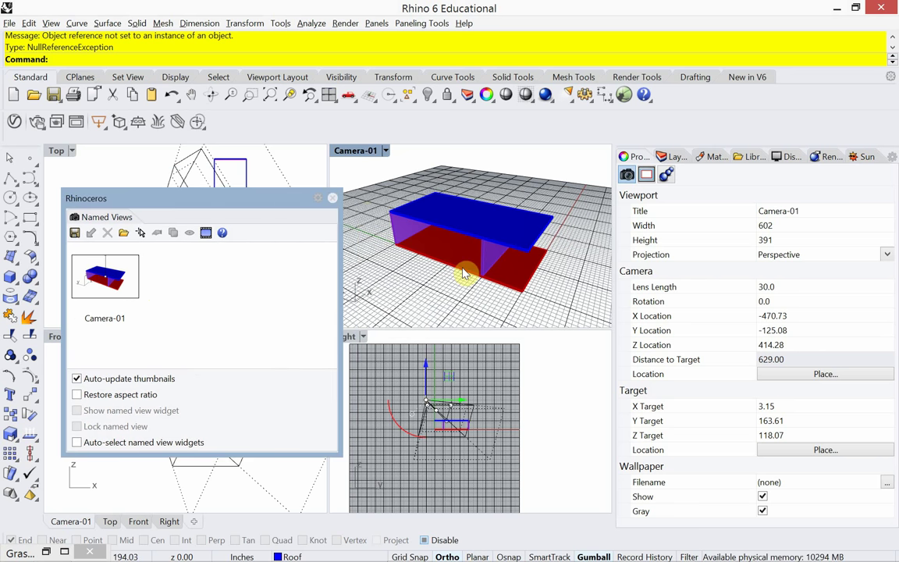
{"action": "right_click_drag", "start_coordinate": [463, 273], "coordinate": [546, 219]}
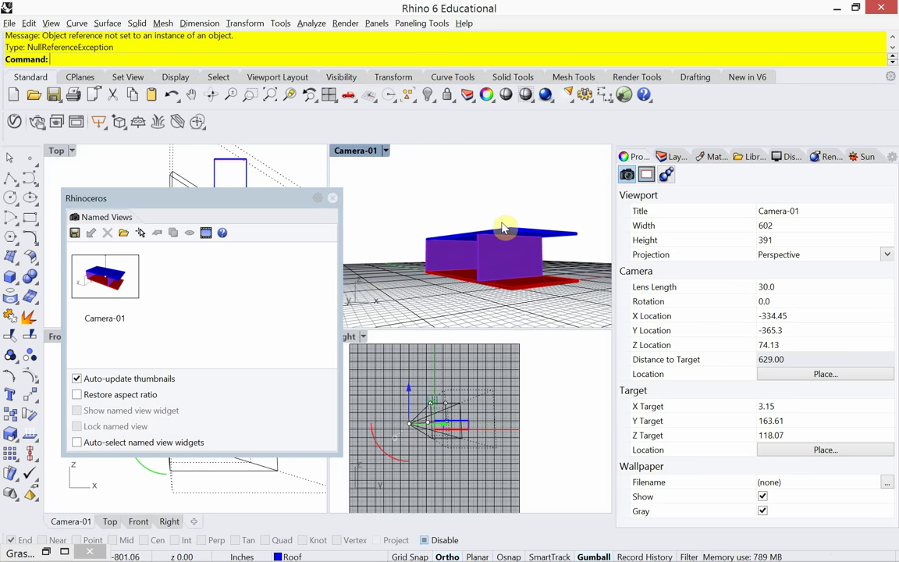
{"action": "double_click", "coordinate": [115, 285]}
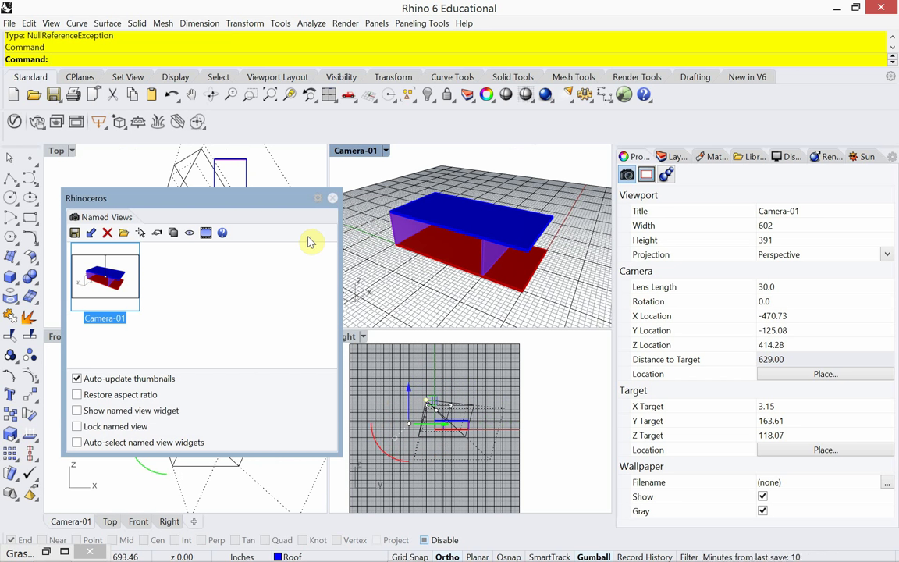
{"action": "left_click", "coordinate": [334, 200]}
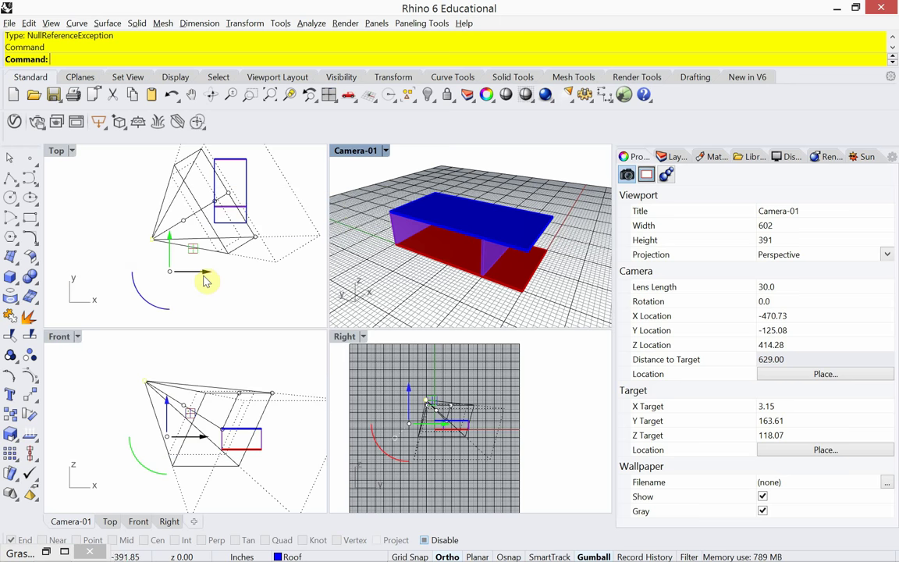
Reopen the Named Views window and duplicate the Camera-01 view
{"action": "right_click_drag", "start_coordinate": [186, 254], "coordinate": [167, 283]}
{"action": "right_click_drag", "start_coordinate": [280, 217], "coordinate": [241, 233]}
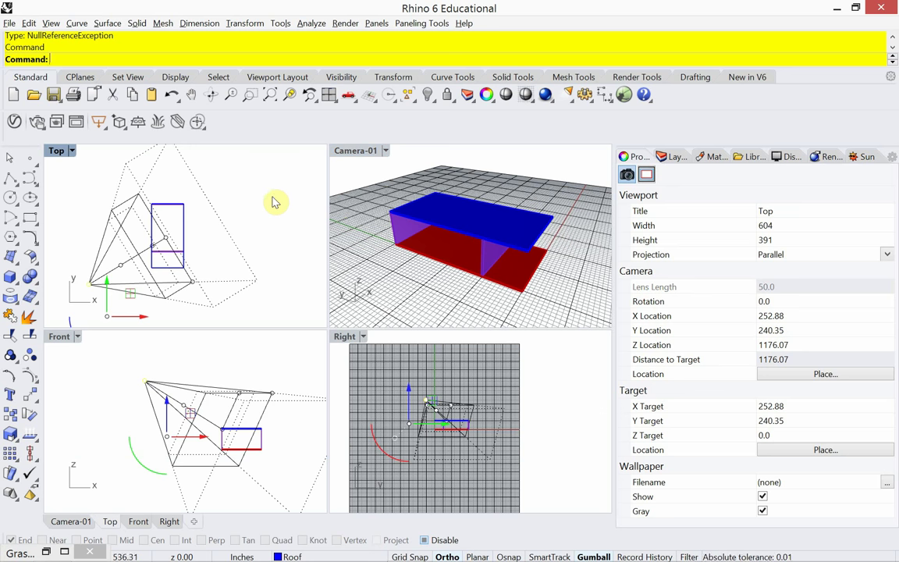
{"action": "type", "text": "named"}
{"action": "key", "text": "Return"}
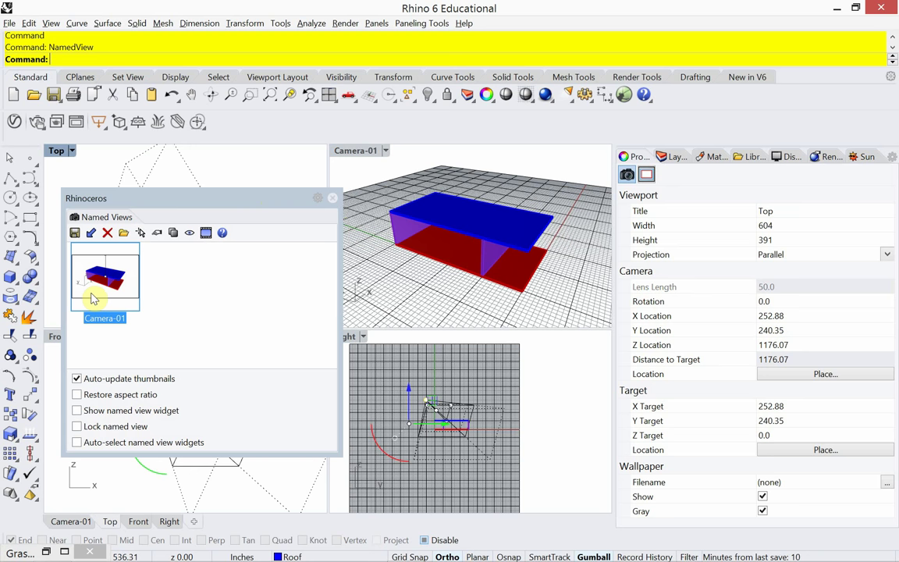
{"action": "left_click", "coordinate": [173, 232]}
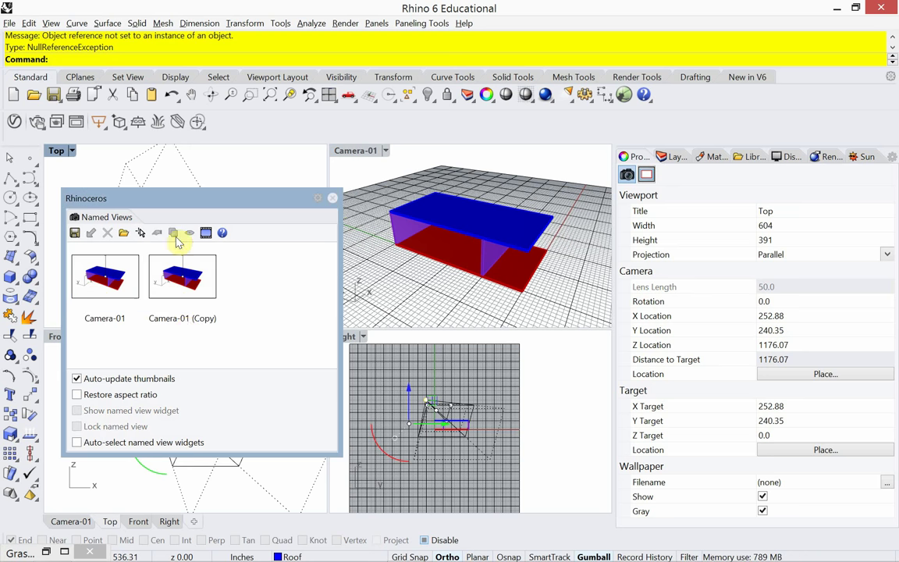
Rename the duplicated named view as Camera-02
{"action": "left_click", "coordinate": [192, 320]}
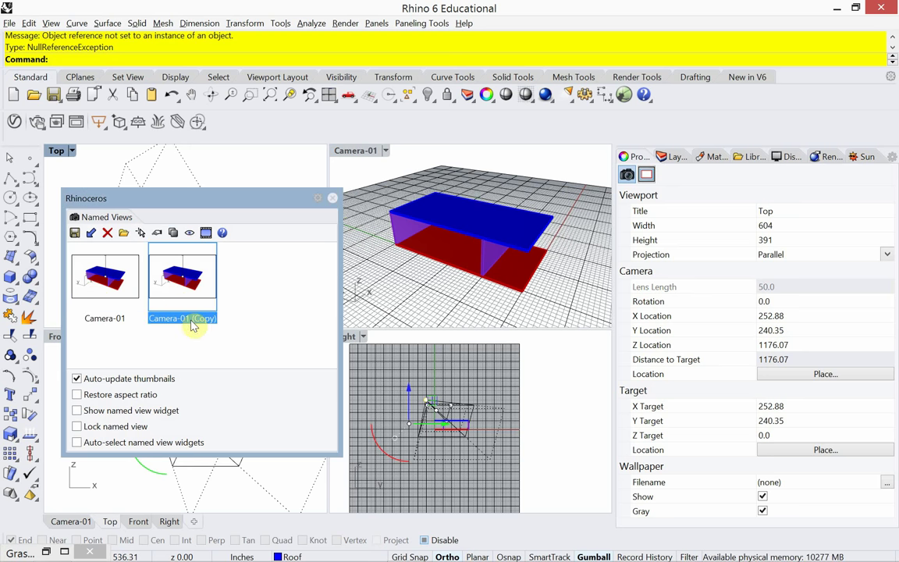
{"action": "right_click", "coordinate": [192, 327]}
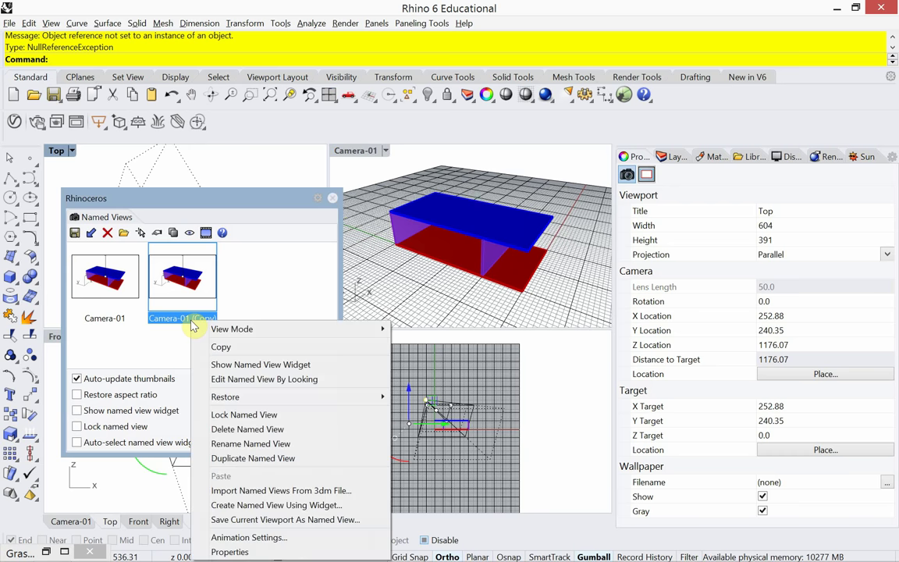
{"action": "left_click", "coordinate": [255, 443]}
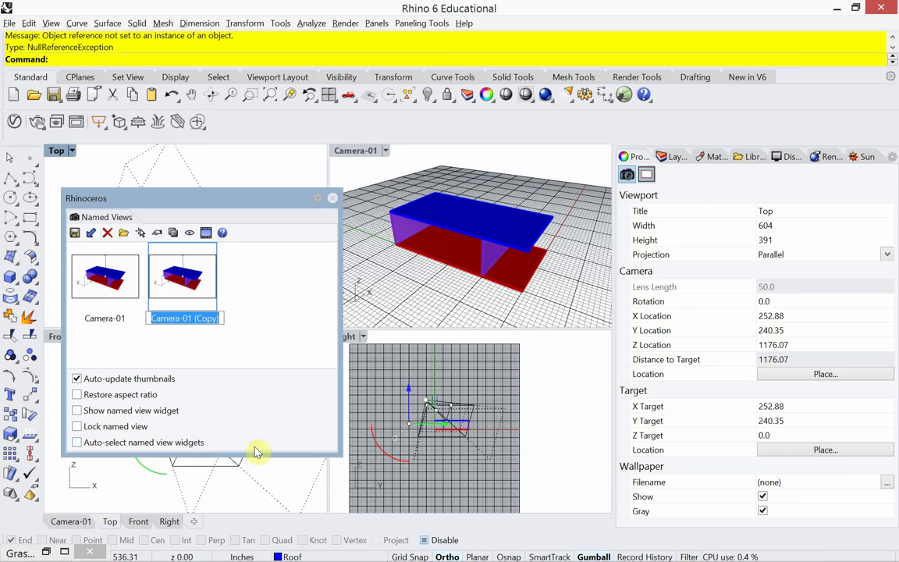
{"action": "type", "text": "Camer"}
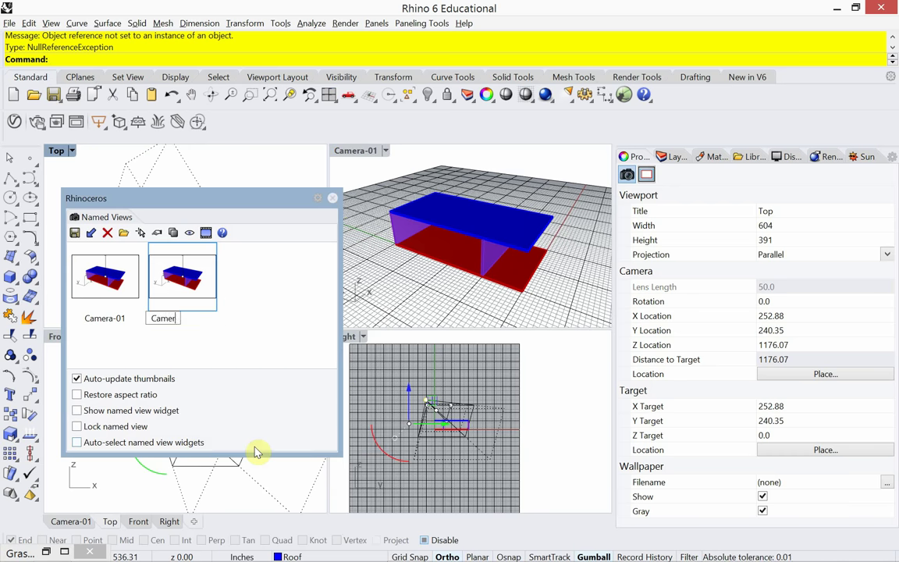
{"action": "type", "text": "a-0"}
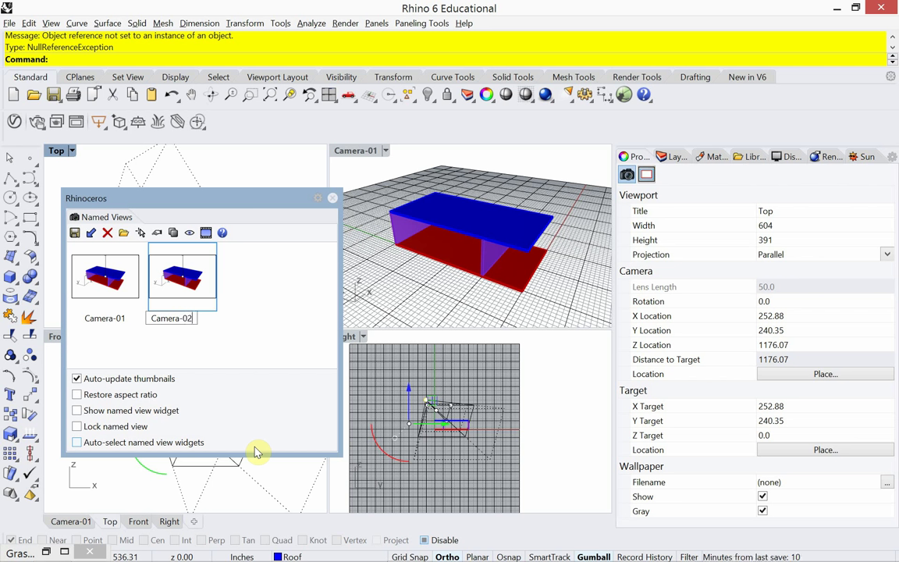
{"action": "type", "text": "2"}
{"action": "key", "text": "Return"}
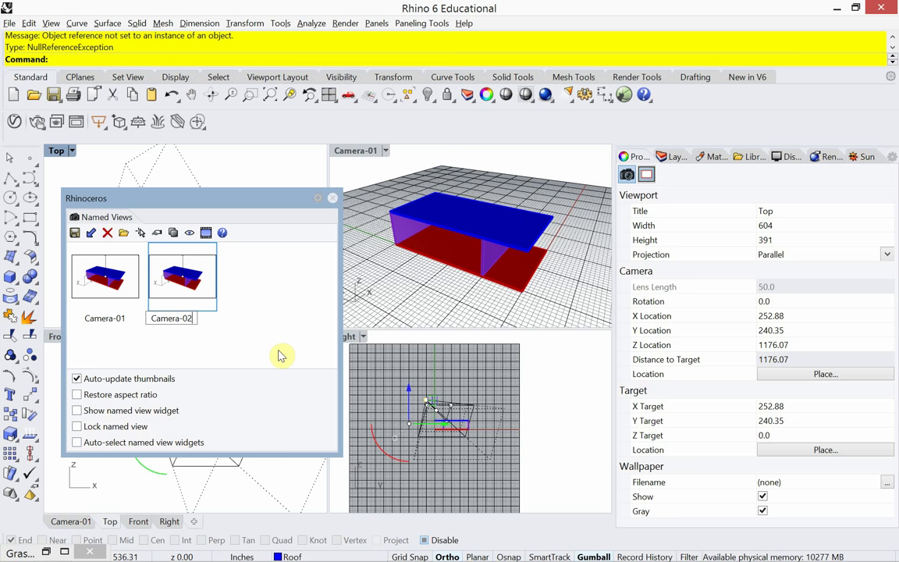
Rename the Camera-01 named view as Aerial
{"action": "left_click", "coordinate": [121, 320]}
{"action": "left_click", "coordinate": [116, 318]}
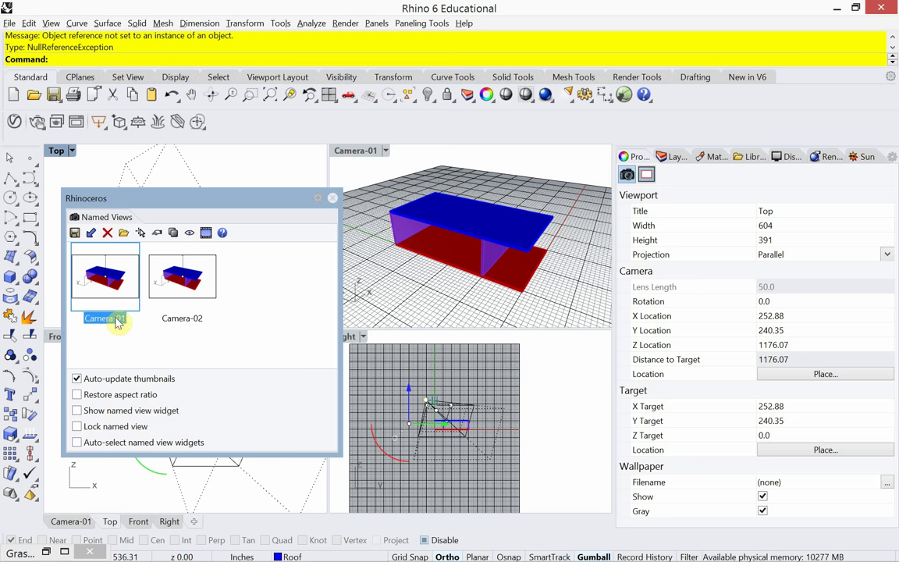
{"action": "right_click", "coordinate": [115, 319]}
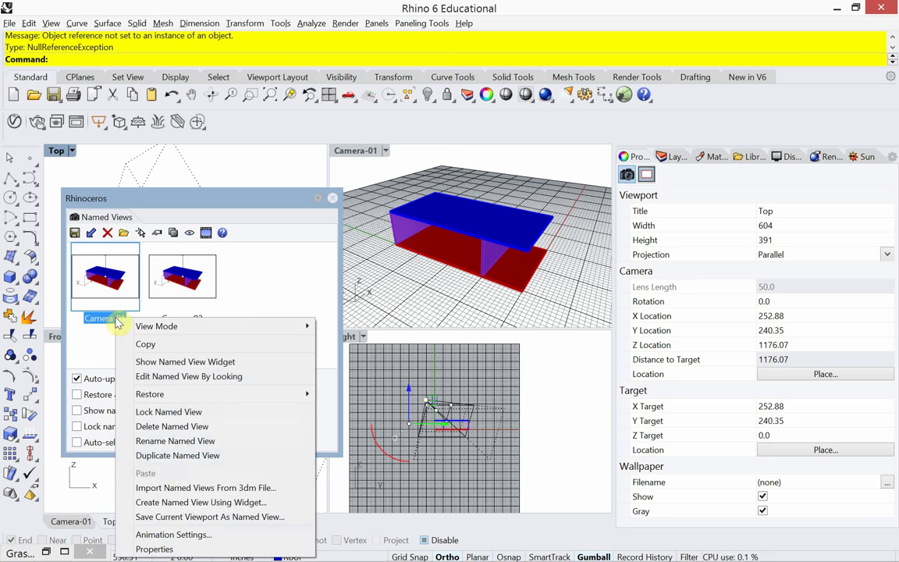
{"action": "left_click", "coordinate": [180, 443]}
{"action": "type", "text": "A"}
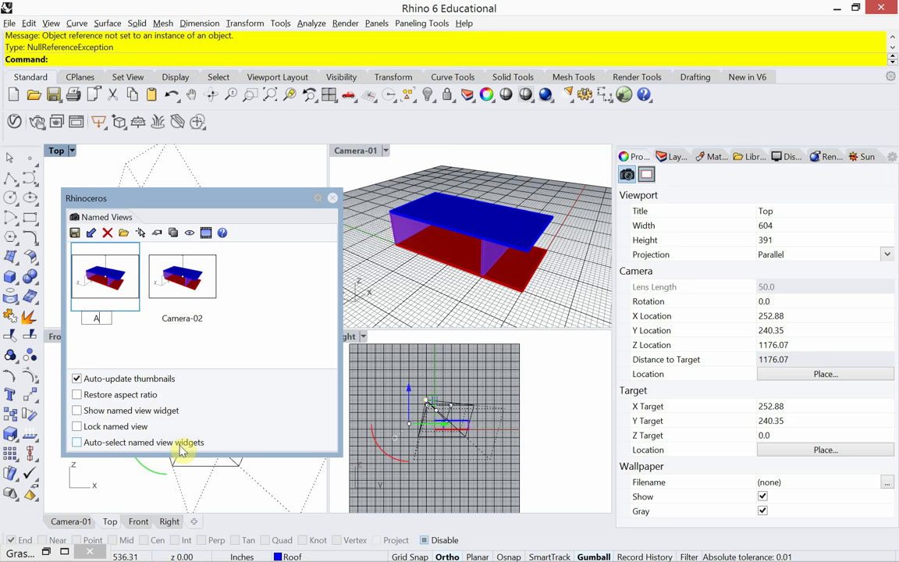
{"action": "type", "text": "erial"}
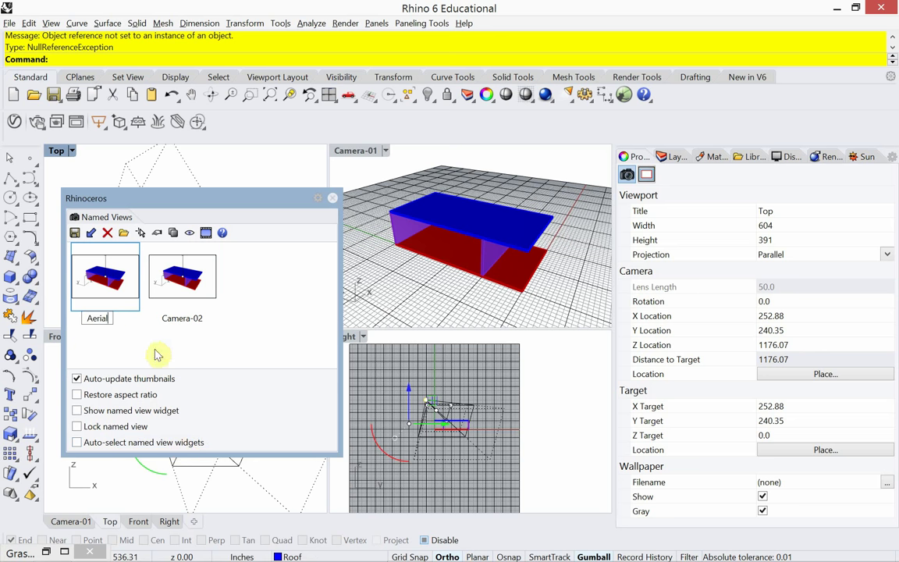
{"action": "key", "text": "Return"}
Rename the Camera-02 named view as Eye-Level and clear the selection
{"action": "left_click", "coordinate": [182, 318]}
{"action": "right_click", "coordinate": [181, 319]}
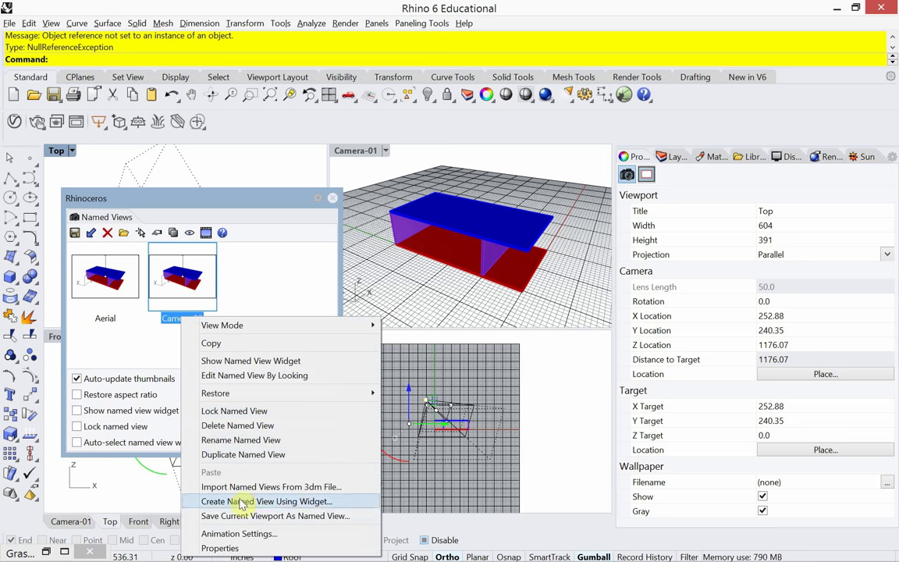
{"action": "left_click", "coordinate": [254, 442]}
{"action": "type", "text": "Ey"}
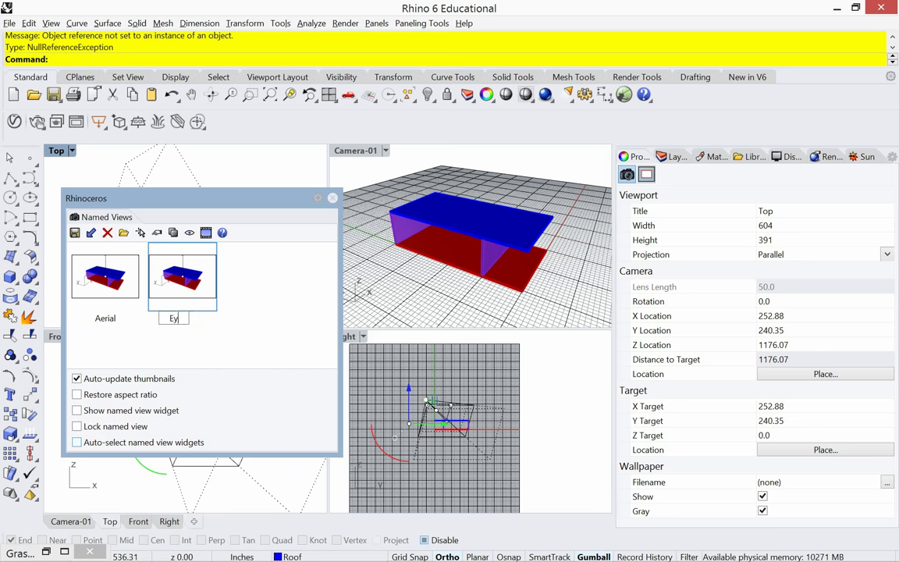
{"action": "type", "text": "e-Lev"}
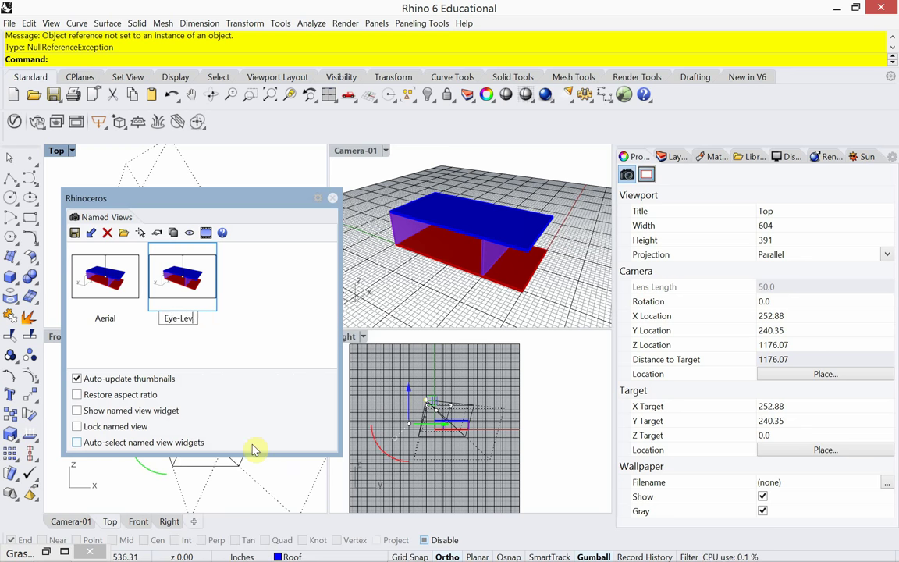
{"action": "type", "text": "el"}
{"action": "key", "text": "Return"}
{"action": "left_click", "coordinate": [287, 338]}
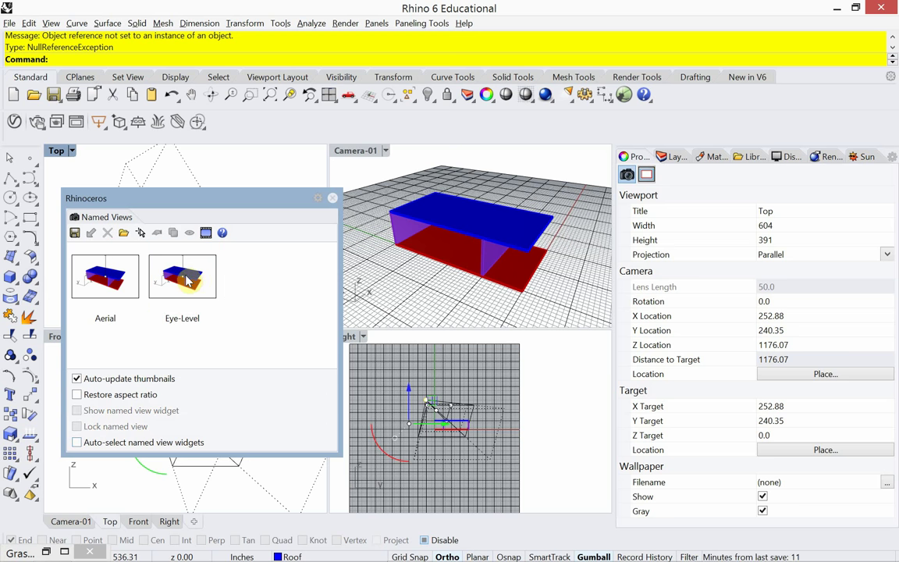
{"action": "left_click", "coordinate": [189, 281]}
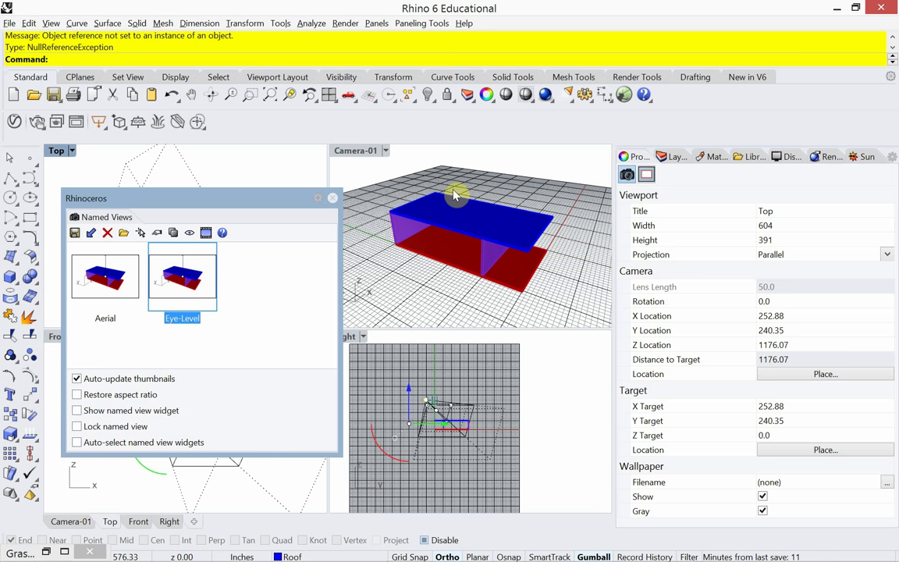
{"action": "double_click", "coordinate": [184, 289]}
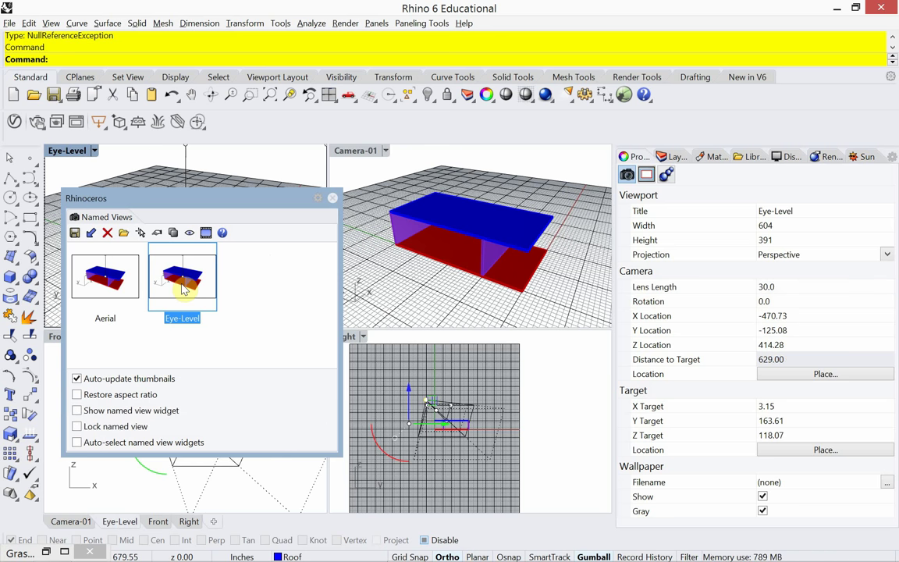
{"action": "left_click_drag", "start_coordinate": [156, 200], "coordinate": [450, 198]}
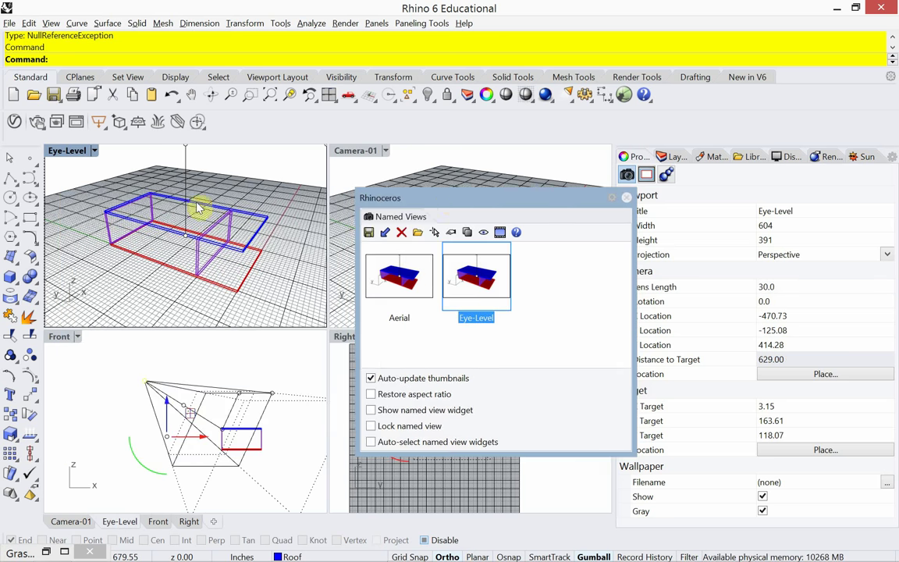
{"action": "left_click", "coordinate": [94, 152]}
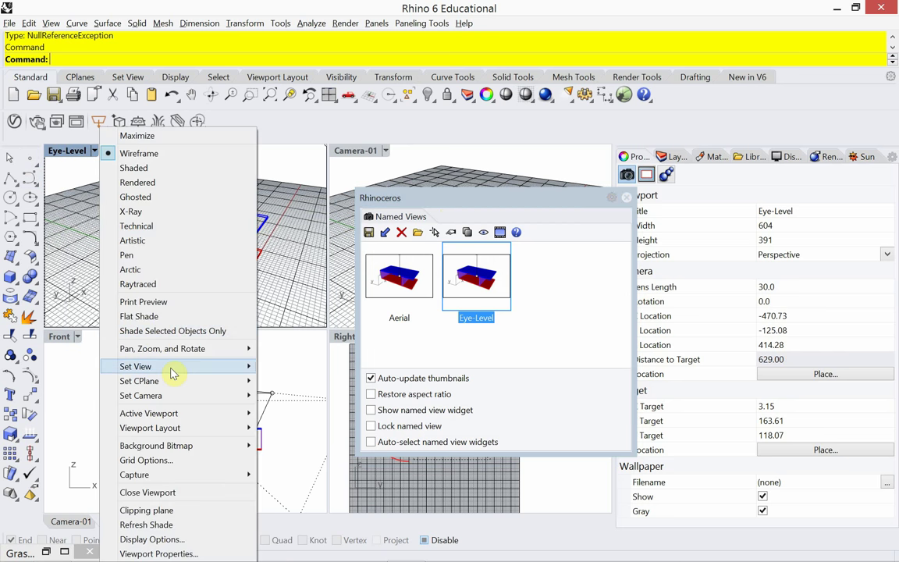
{"action": "mouse_move", "coordinate": [172, 371]}
{"action": "left_click", "coordinate": [289, 384]}
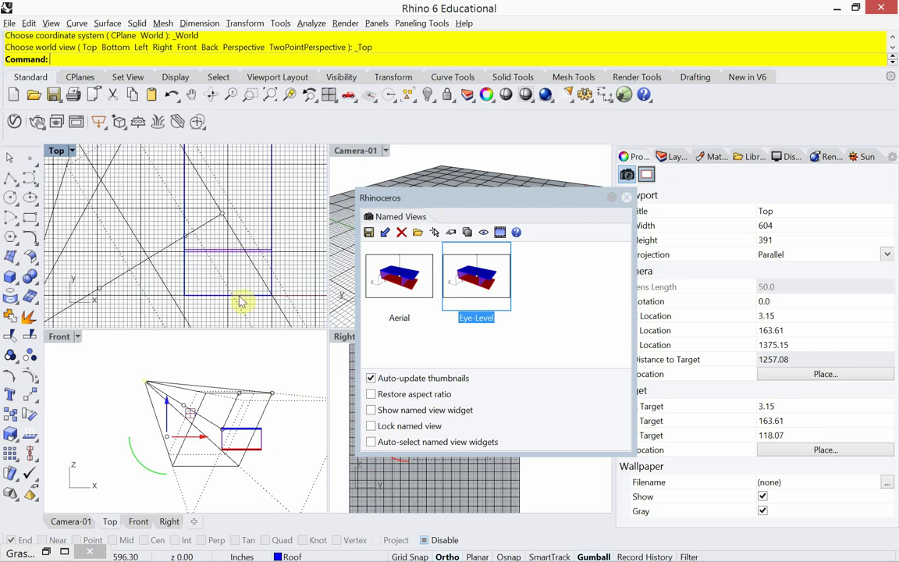
Restore the Eye-Level named view in the Camera-01 perspective viewport and close the Named Views window
{"action": "left_click", "coordinate": [349, 151]}
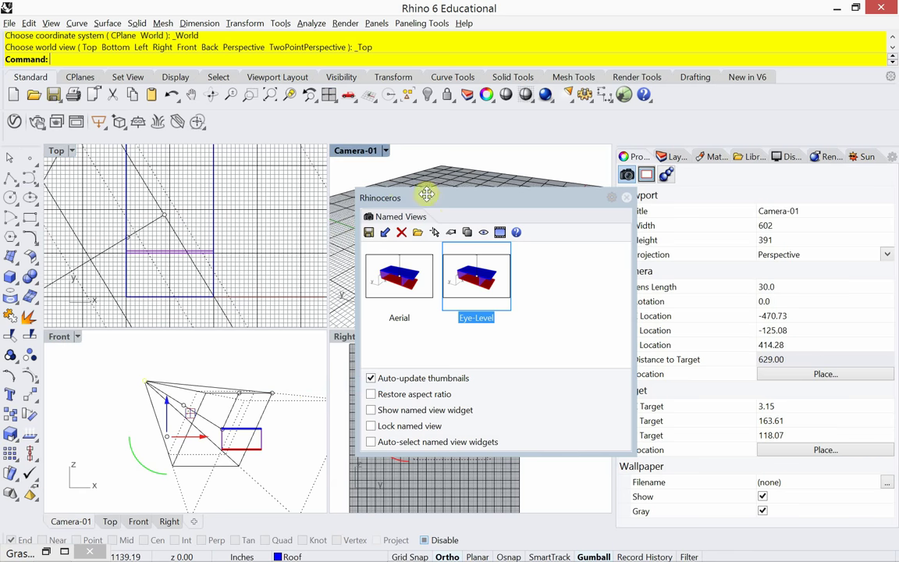
{"action": "left_click_drag", "start_coordinate": [481, 199], "coordinate": [203, 195]}
{"action": "double_click", "coordinate": [192, 231]}
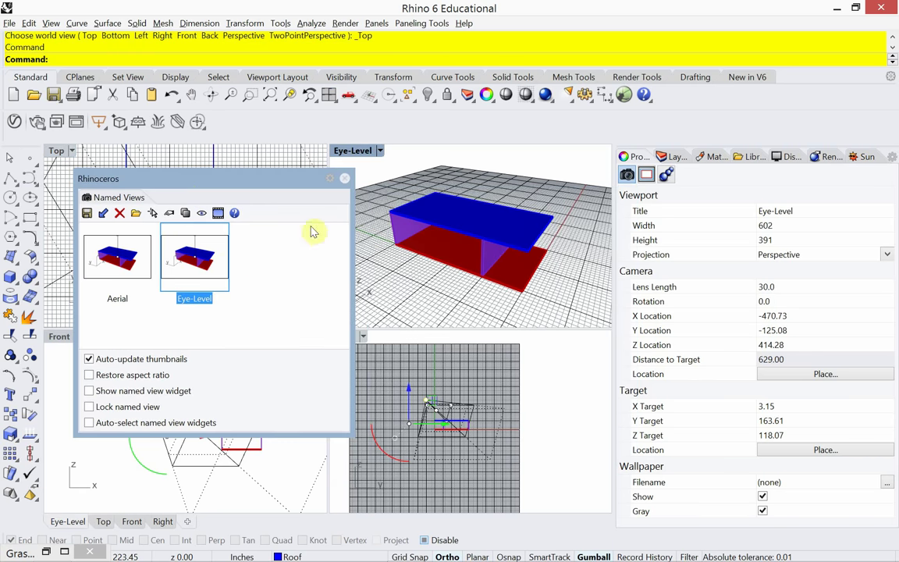
{"action": "left_click", "coordinate": [345, 180]}
Lower the Eye-Level camera's location point straight down in the Front view to a Z height of about 181 inches
{"action": "left_click", "coordinate": [245, 271]}
{"action": "scroll", "coordinate": [242, 281], "scroll_direction": "down", "scroll_amount": 5}
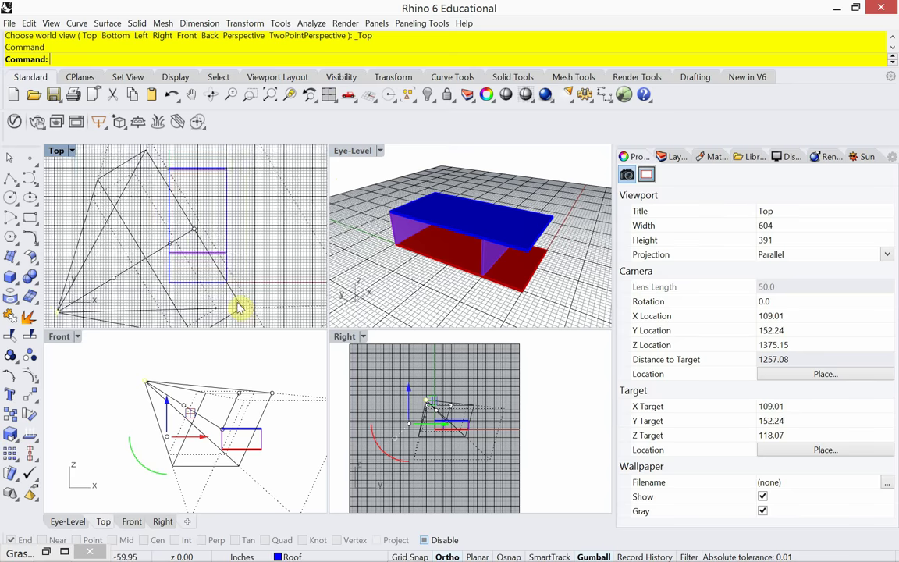
{"action": "right_click_drag", "start_coordinate": [228, 305], "coordinate": [195, 263]}
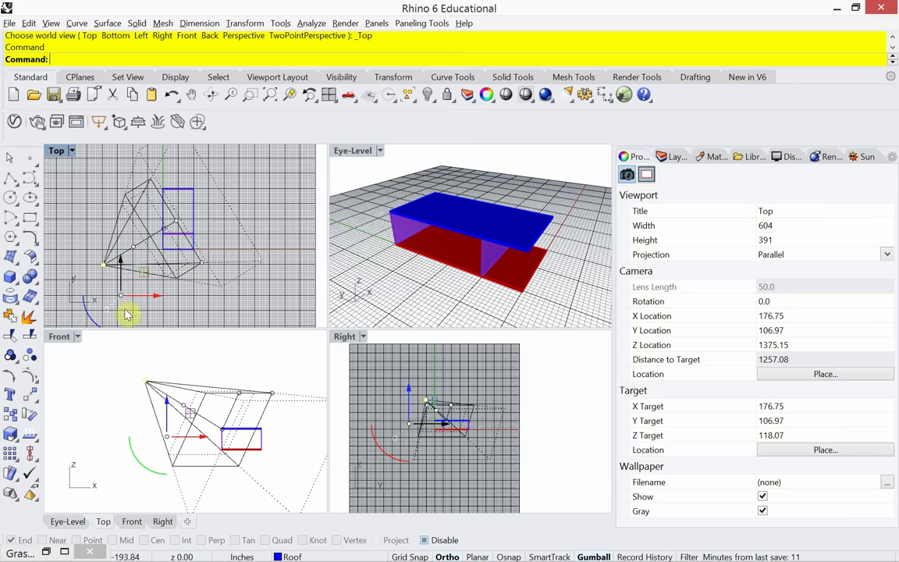
{"action": "right_click_drag", "start_coordinate": [149, 402], "coordinate": [122, 390]}
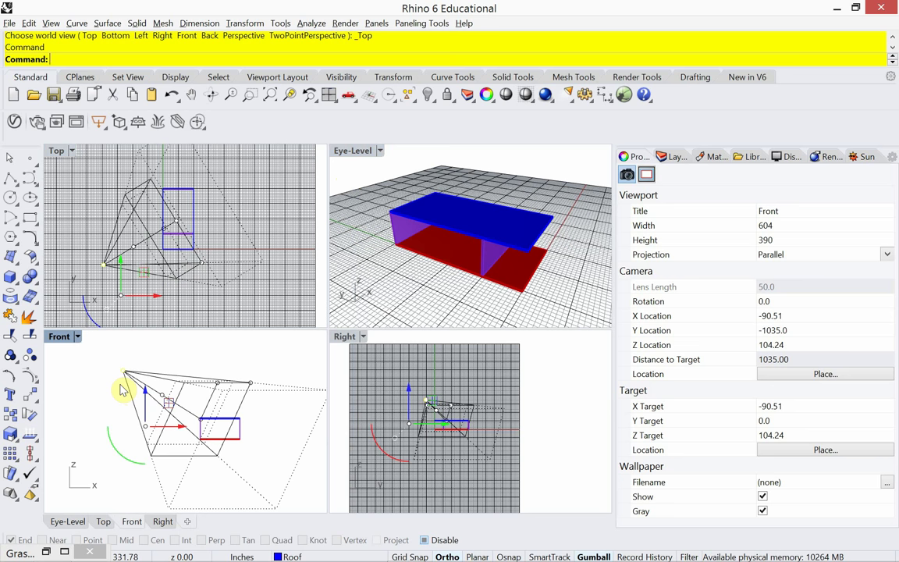
{"action": "left_click", "coordinate": [119, 388]}
{"action": "left_click", "coordinate": [122, 373]}
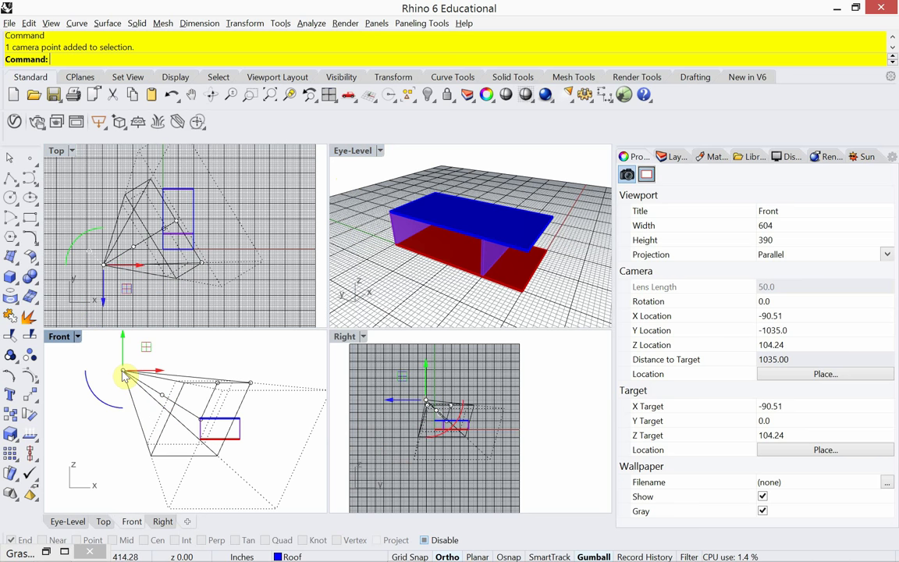
{"action": "left_click_drag", "start_coordinate": [123, 347], "coordinate": [130, 381]}
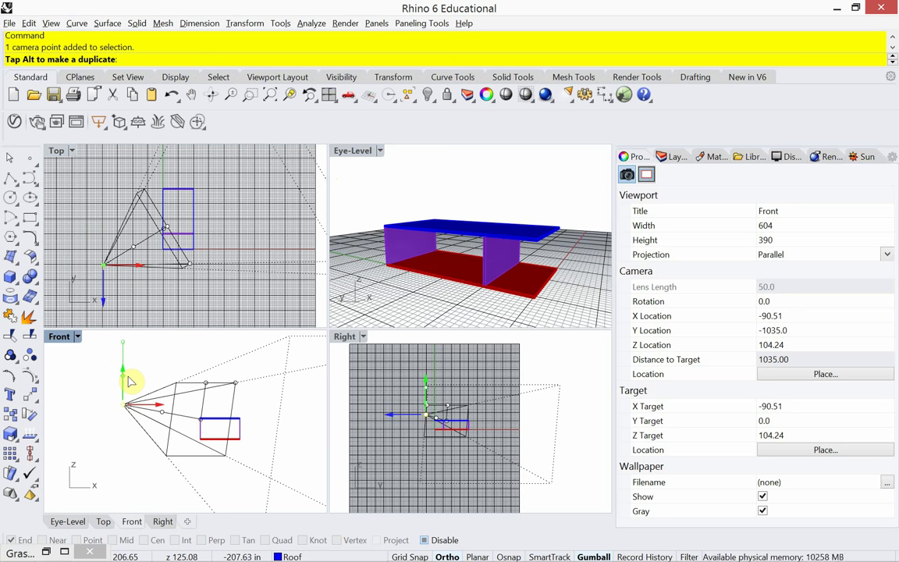
{"action": "left_click_drag", "start_coordinate": [129, 382], "coordinate": [129, 382]}
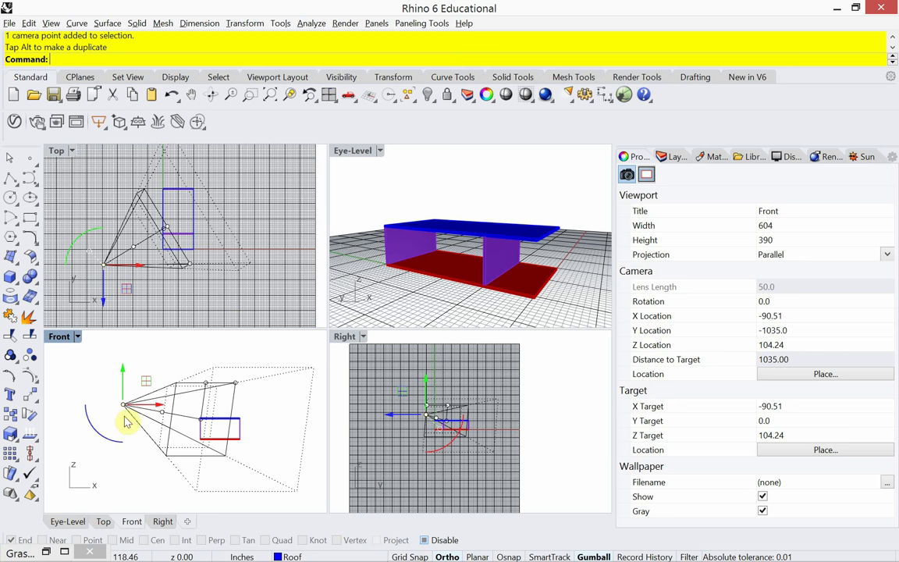
{"action": "left_click_drag", "start_coordinate": [125, 400], "coordinate": [123, 407]}
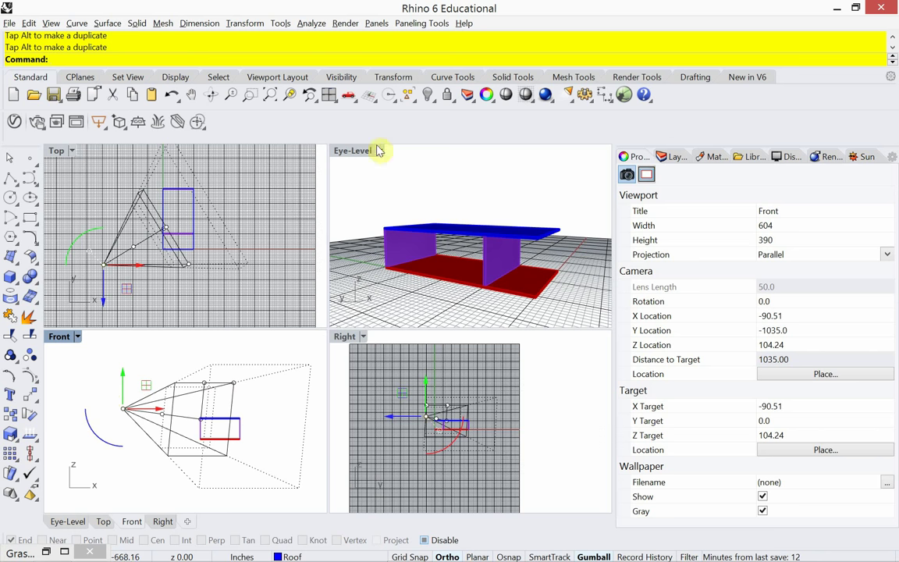
Set both the Z location and the Z target of the Eye-Level viewport's camera to 54 inches
{"action": "left_click", "coordinate": [351, 159]}
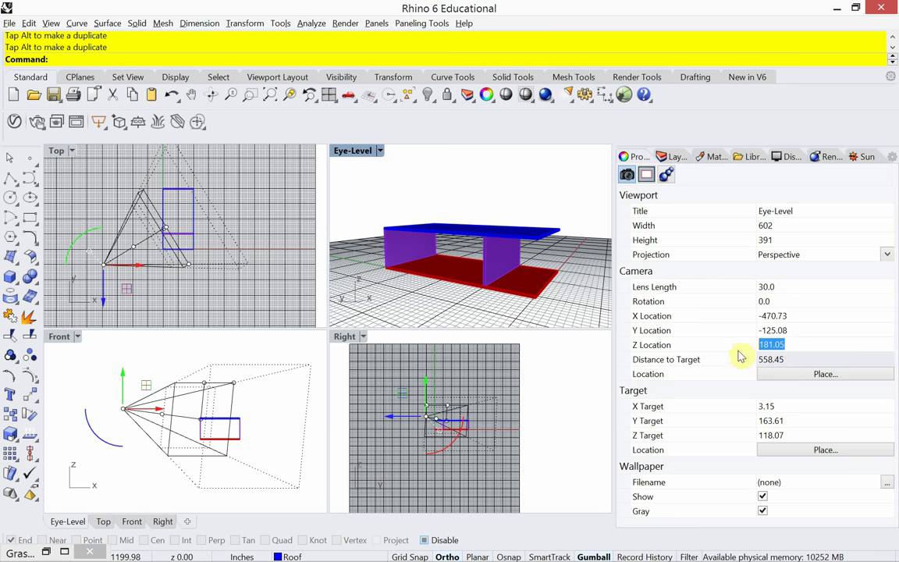
{"action": "type", "text": "54"}
{"action": "key", "text": "Return"}
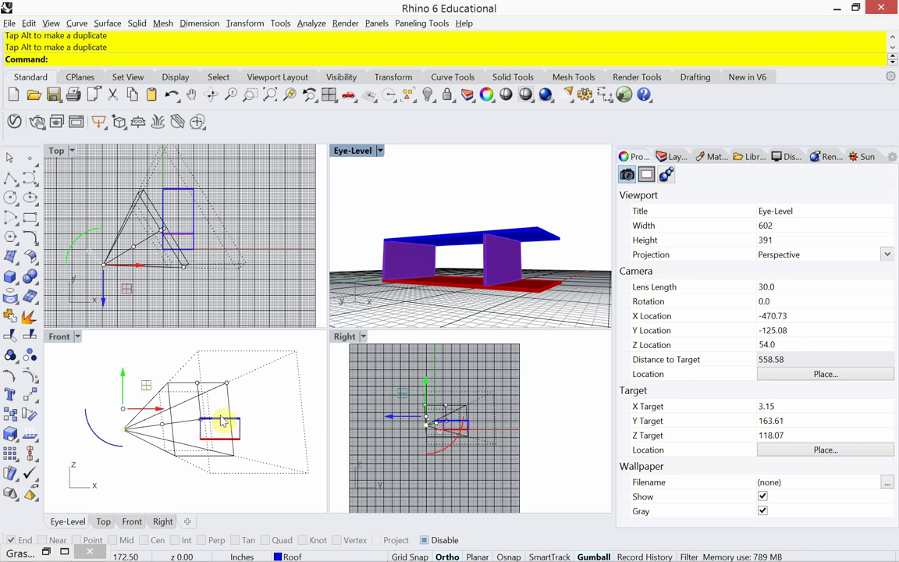
{"action": "left_click", "coordinate": [792, 439]}
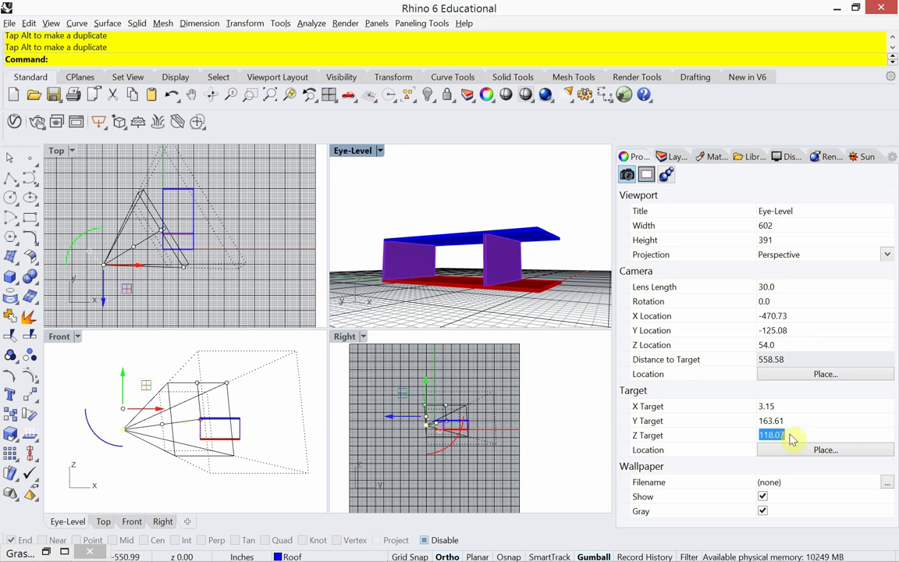
{"action": "type", "text": "54"}
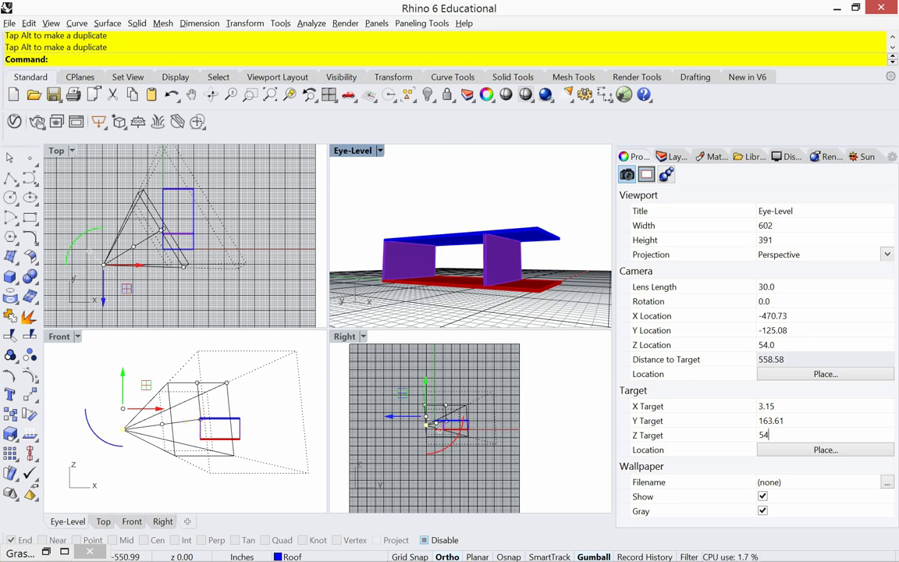
{"action": "key", "text": "Return"}
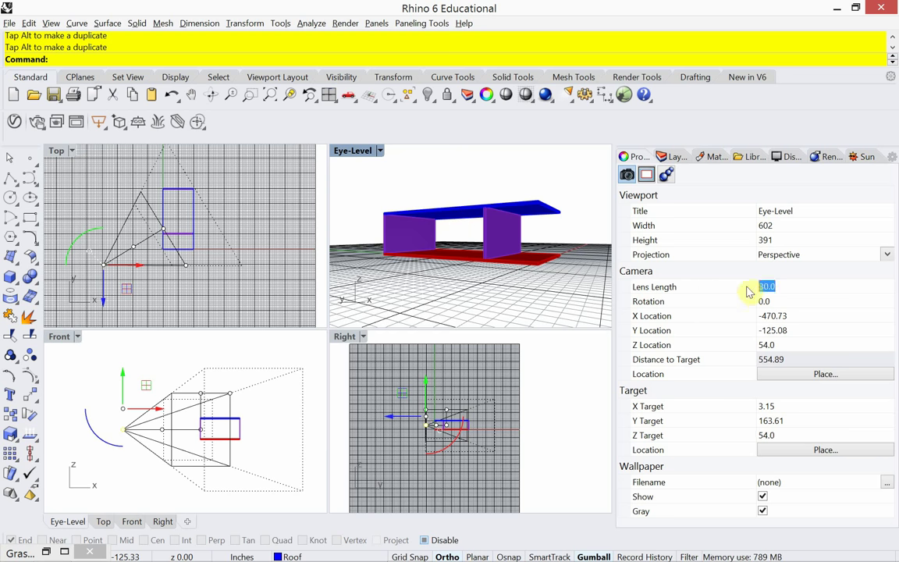
Set the Eye-Level camera's lens length to 50
{"action": "type", "text": "50"}
{"action": "key", "text": "Return"}
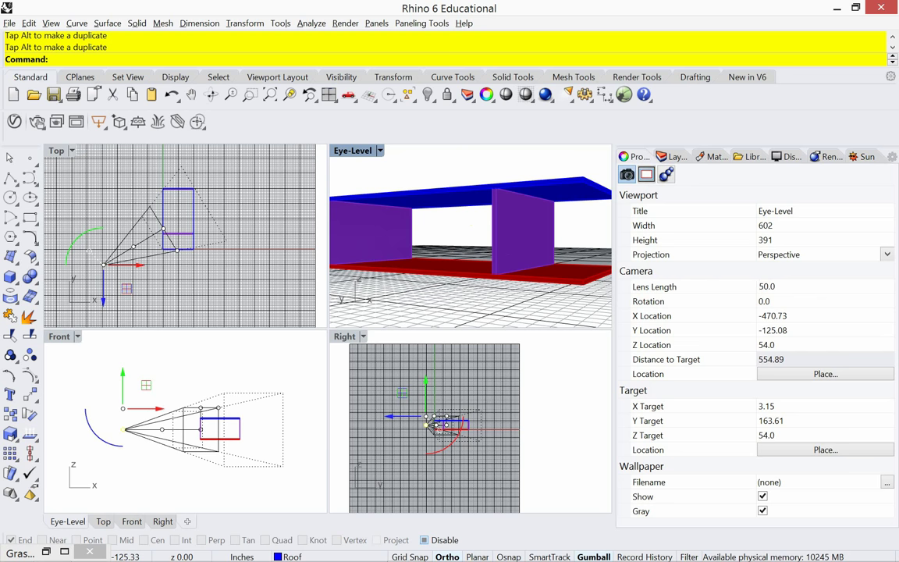
Set the Eye-Level camera's lens length to 30
{"action": "left_click_drag", "start_coordinate": [795, 287], "coordinate": [749, 295]}
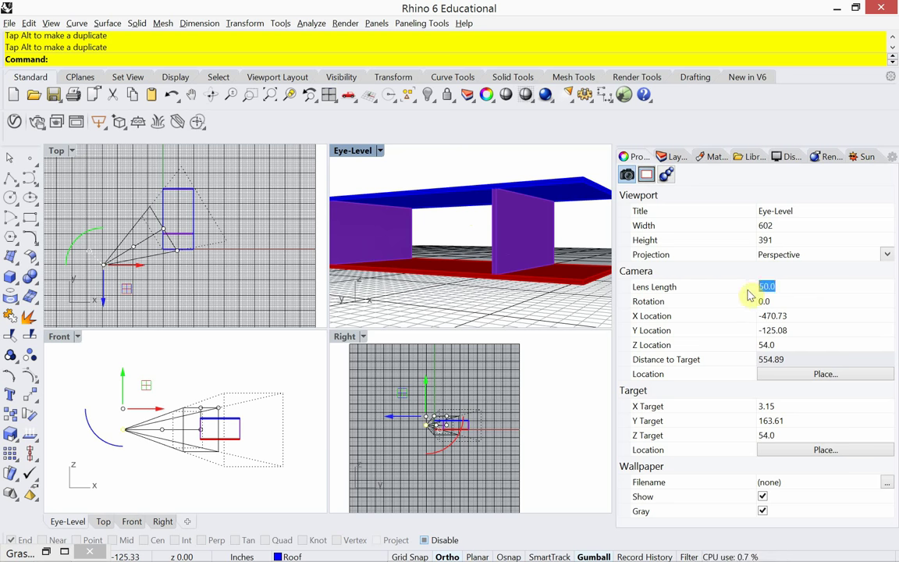
{"action": "type", "text": "30"}
{"action": "key", "text": "Return"}
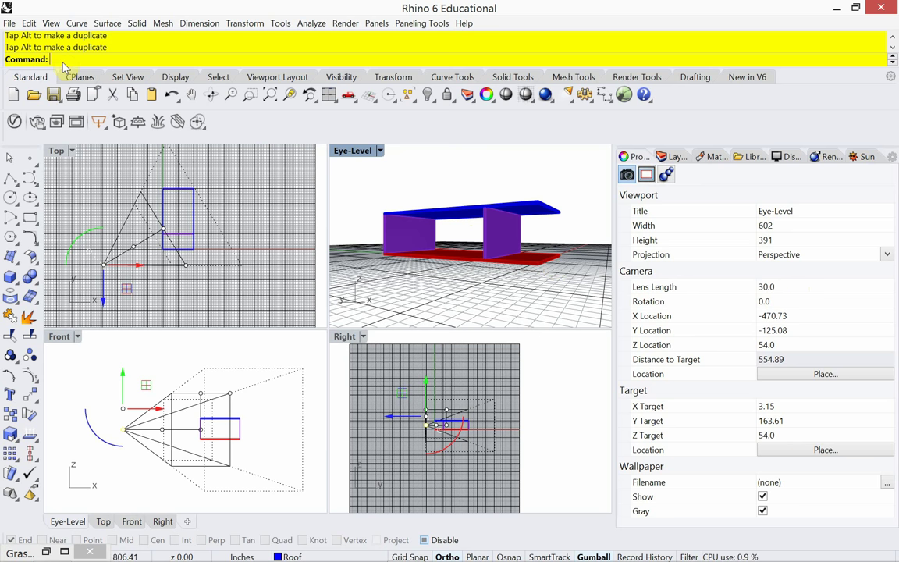
Save the current camera over the existing Eye-Level named view, and check the Aerial and Eye-Level views by restoring each
{"action": "type", "text": "NamedView"}
{"action": "key", "text": "Return"}
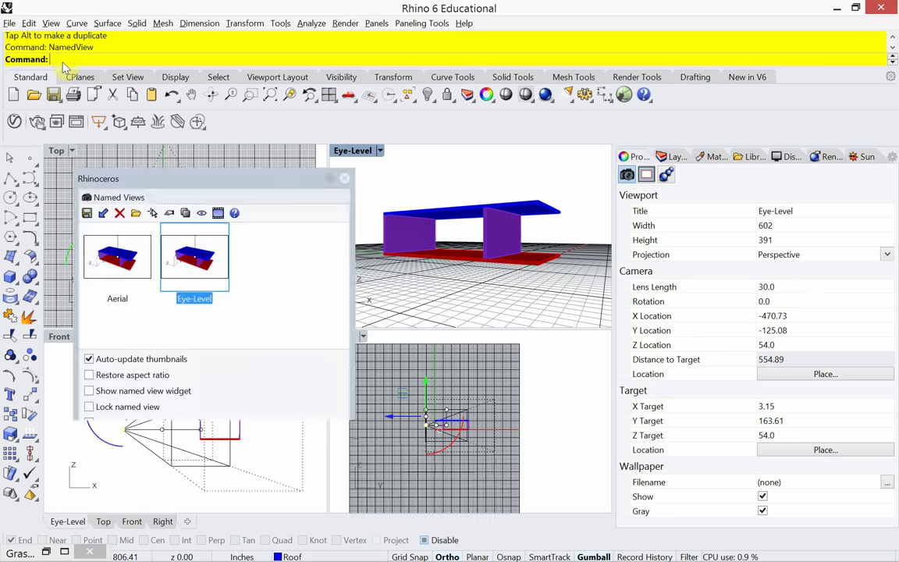
{"action": "left_click", "coordinate": [90, 217]}
{"action": "left_click", "coordinate": [450, 317]}
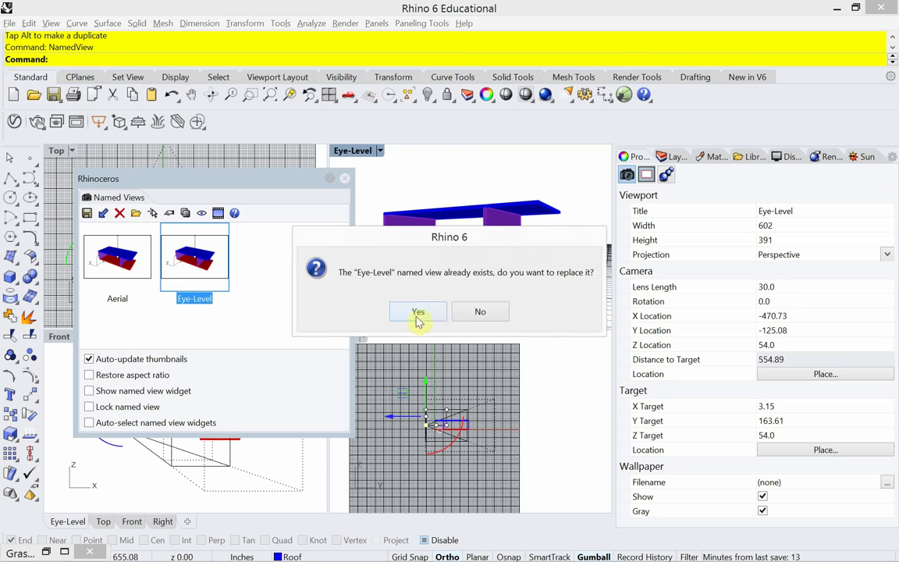
{"action": "left_click", "coordinate": [415, 318]}
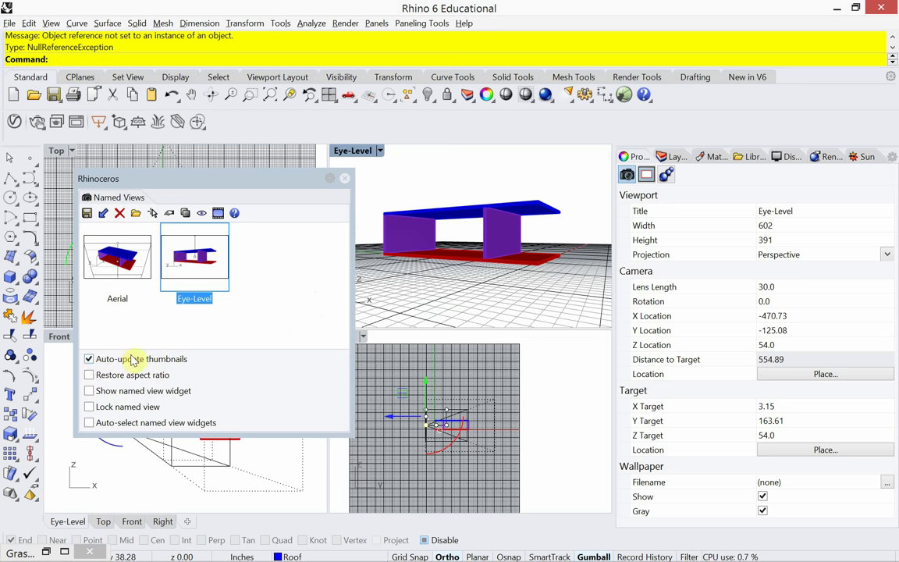
{"action": "double_click", "coordinate": [123, 270]}
{"action": "double_click", "coordinate": [200, 277]}
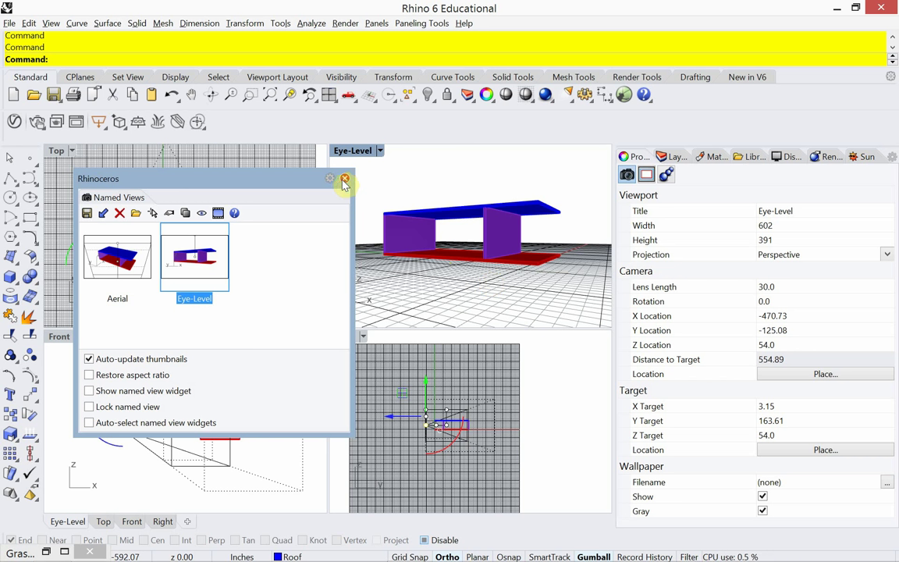
Duplicate the Eye-Level named view and rename the copy Interior
{"action": "left_click", "coordinate": [185, 213]}
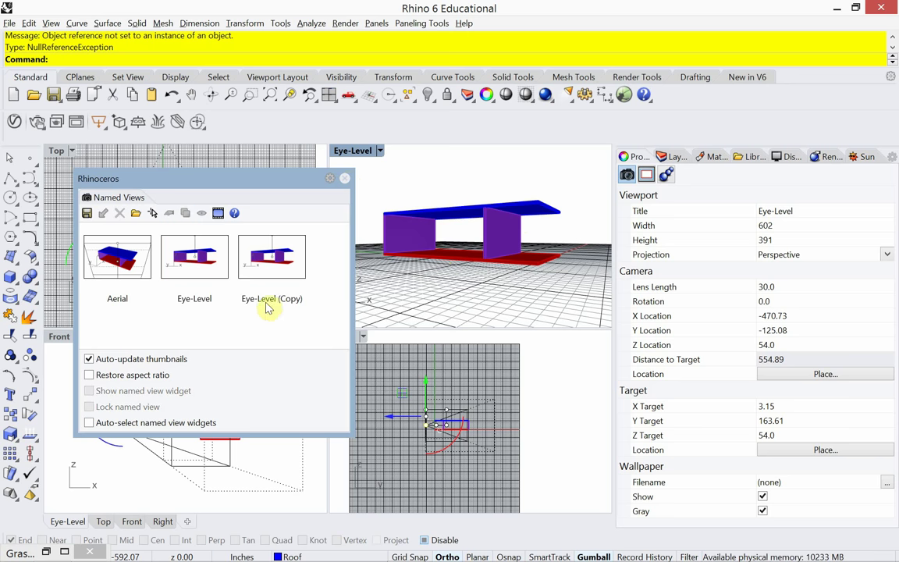
{"action": "left_click", "coordinate": [266, 306]}
{"action": "right_click", "coordinate": [266, 305]}
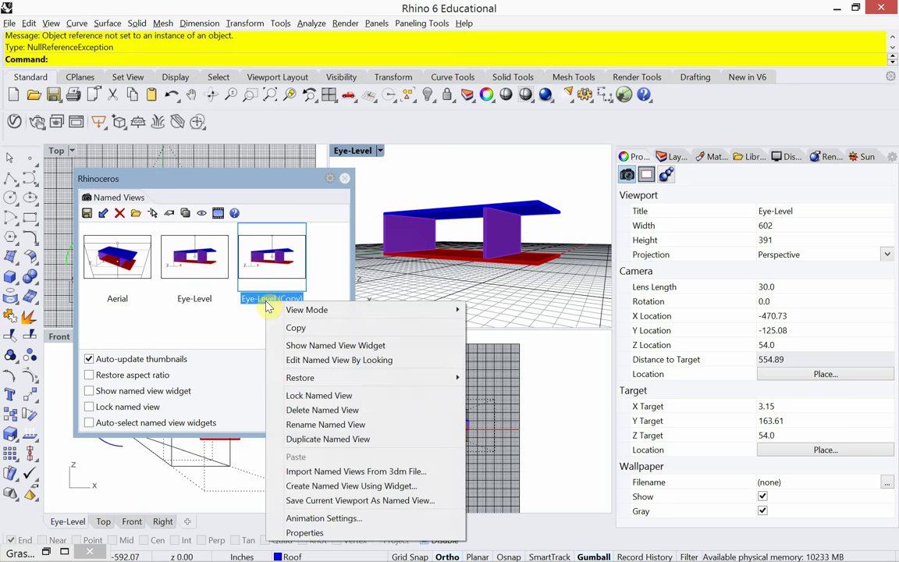
{"action": "left_click", "coordinate": [323, 426]}
{"action": "type", "text": "In"}
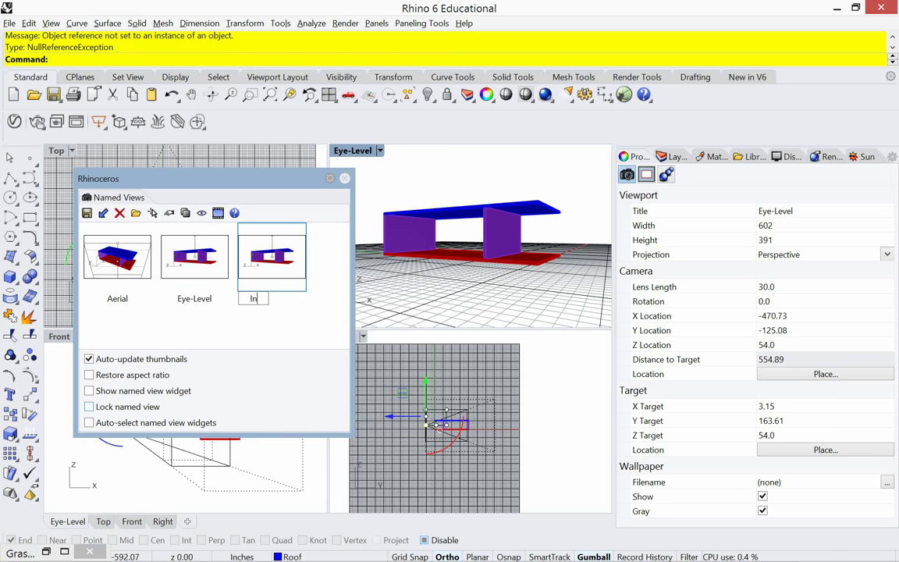
{"action": "type", "text": "terior"}
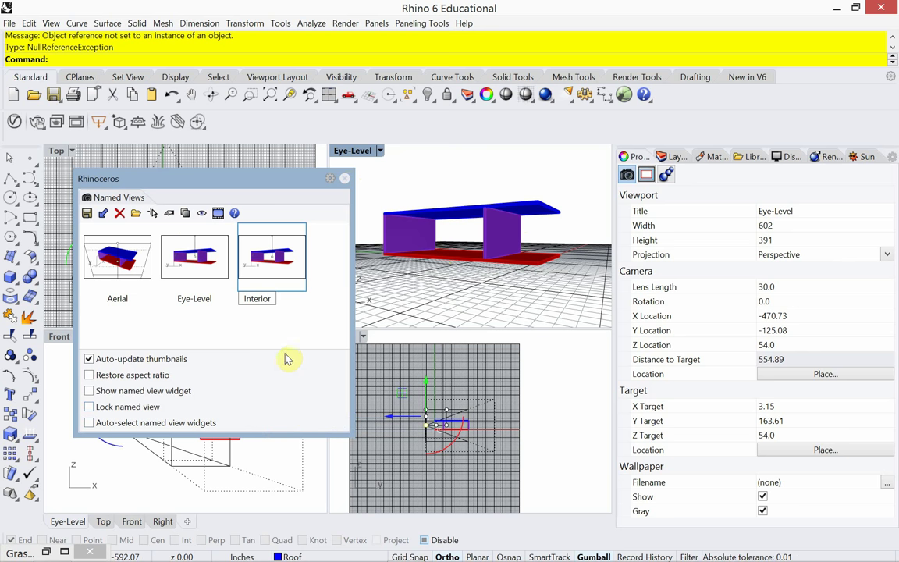
{"action": "key", "text": "Return"}
Restore the Interior named view and move its camera location point inside the building, near the upper end in the Top view
{"action": "double_click", "coordinate": [288, 281]}
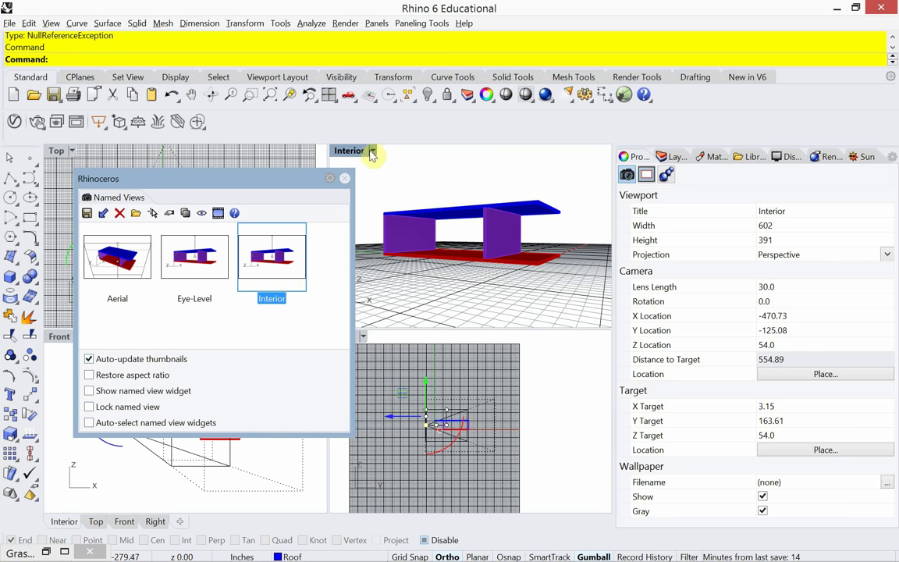
{"action": "left_click", "coordinate": [344, 178]}
{"action": "left_click", "coordinate": [145, 290]}
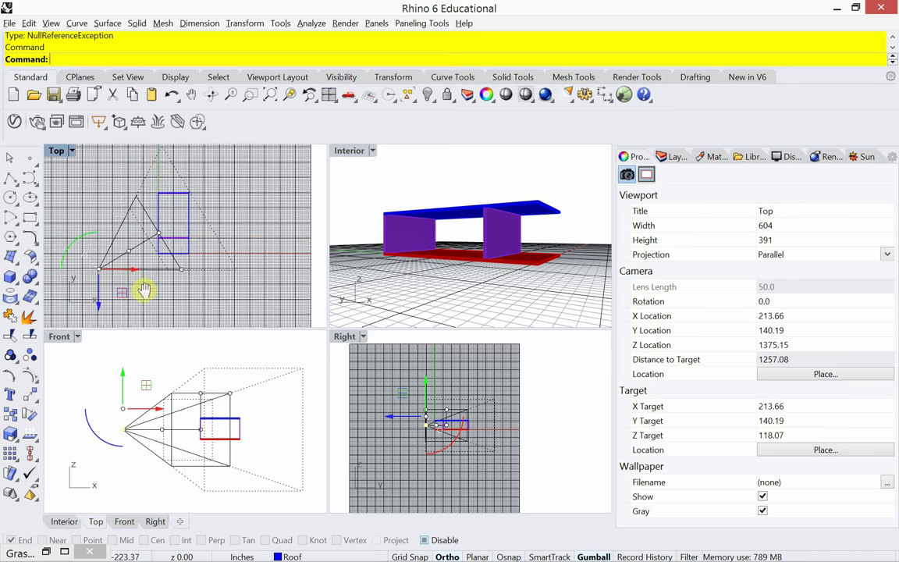
{"action": "right_click_drag", "start_coordinate": [144, 291], "coordinate": [142, 286]}
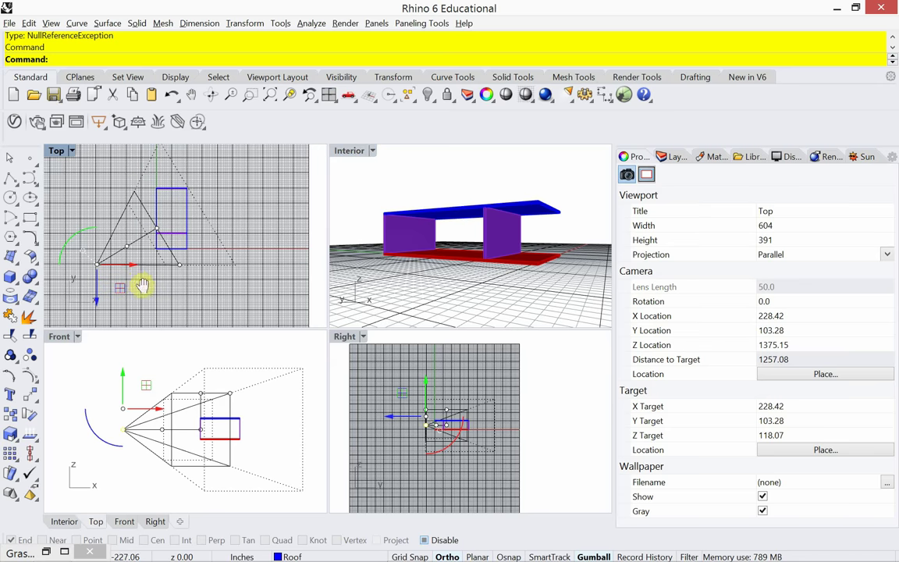
{"action": "left_click", "coordinate": [105, 197]}
{"action": "left_click", "coordinate": [98, 265]}
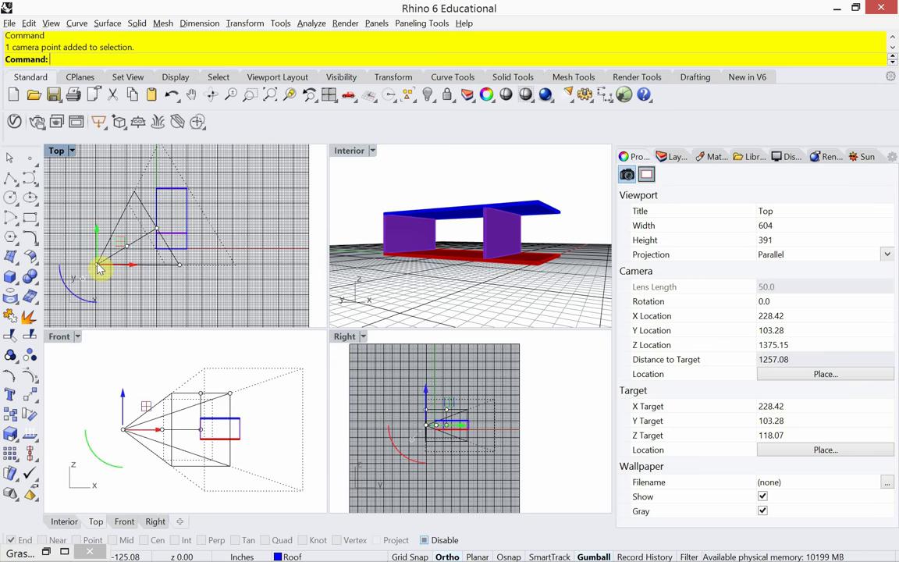
{"action": "left_click_drag", "start_coordinate": [123, 241], "coordinate": [189, 172]}
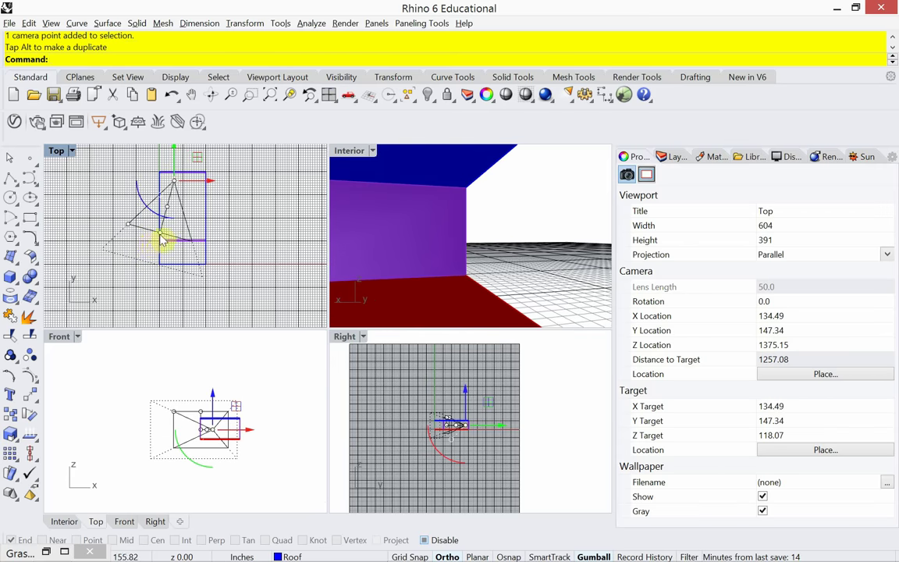
Pick the Interior camera's target point and move it just outside the building's left long side in the Top view
{"action": "left_click", "coordinate": [162, 240]}
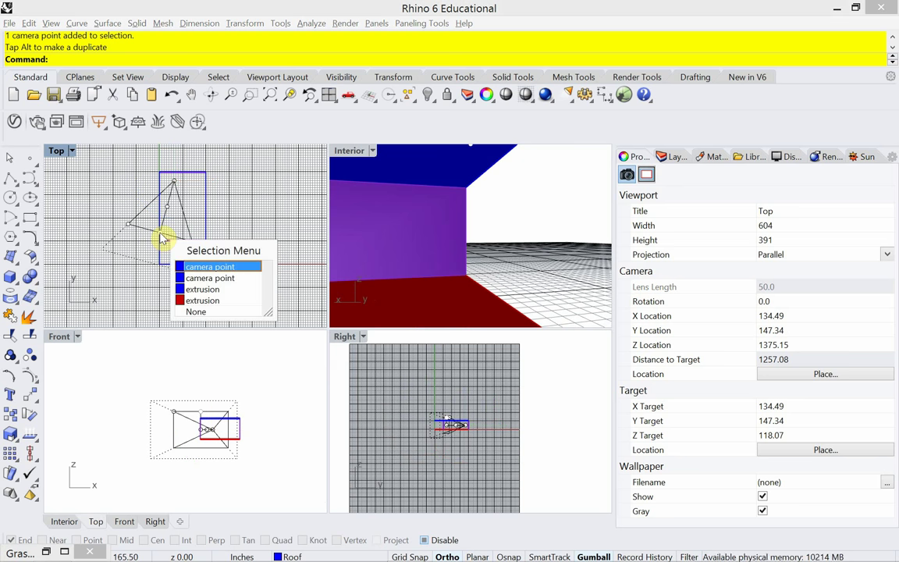
{"action": "left_click", "coordinate": [205, 278]}
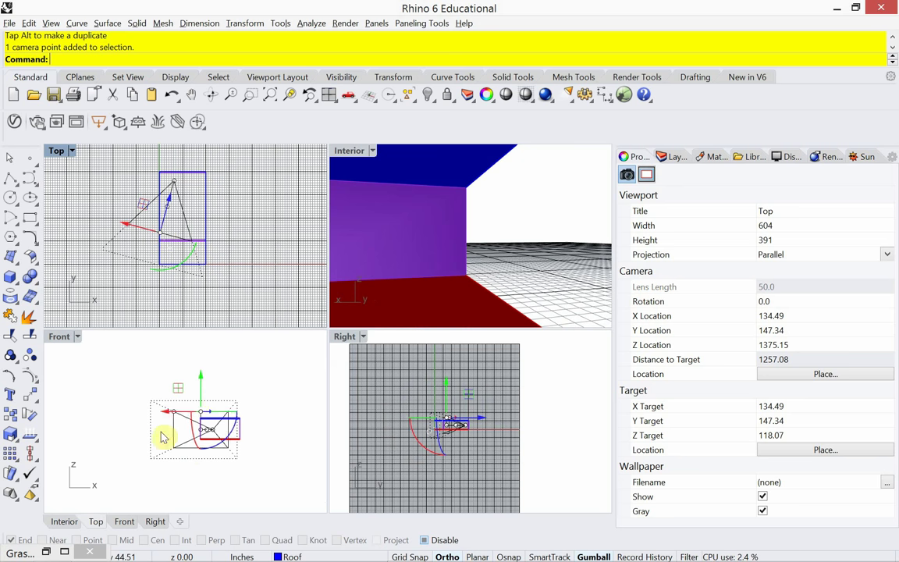
{"action": "scroll", "coordinate": [160, 394], "scroll_direction": "up", "scroll_amount": 4}
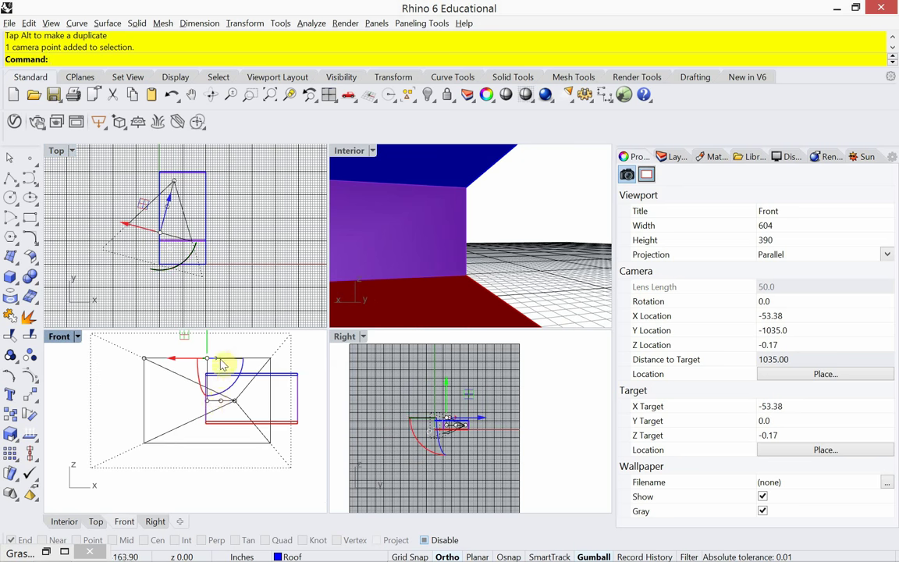
{"action": "left_click", "coordinate": [211, 406]}
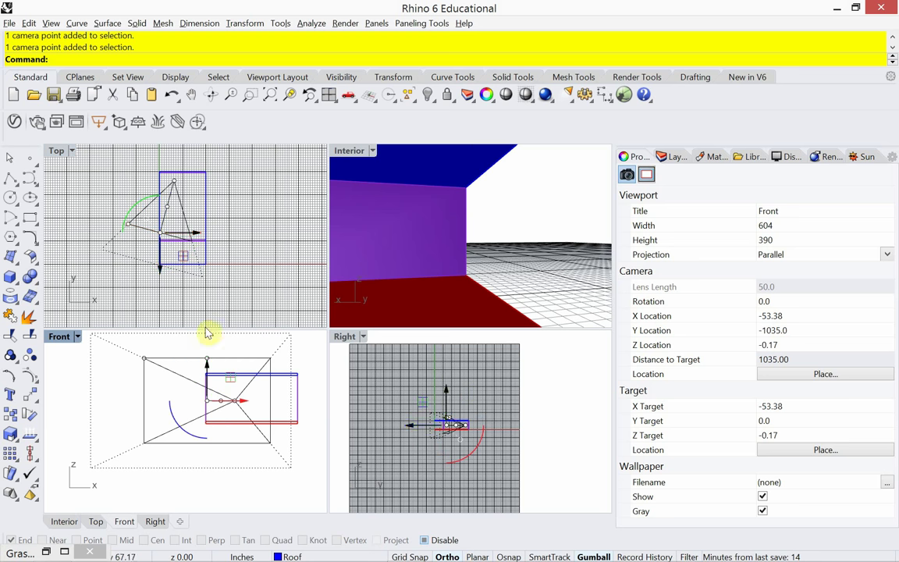
{"action": "left_click", "coordinate": [181, 262]}
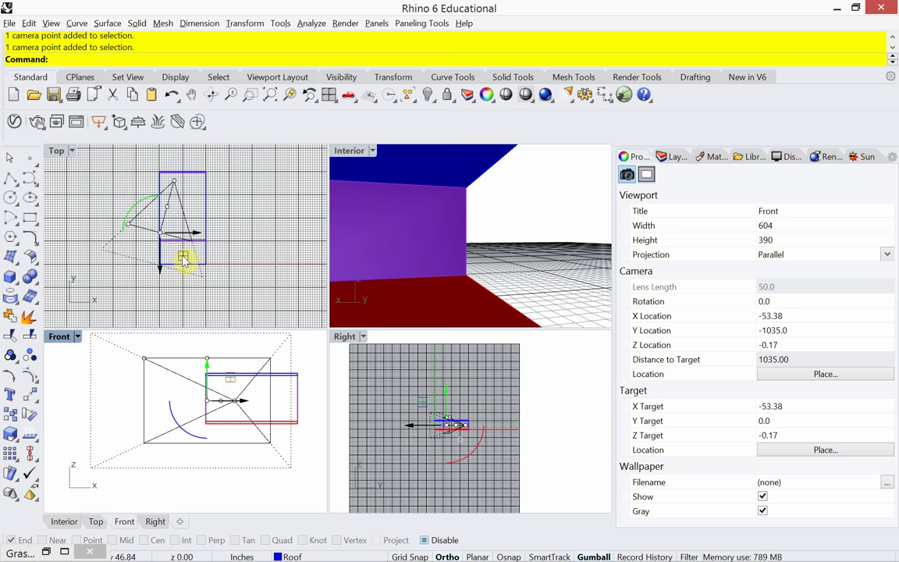
{"action": "left_click_drag", "start_coordinate": [184, 263], "coordinate": [166, 261]}
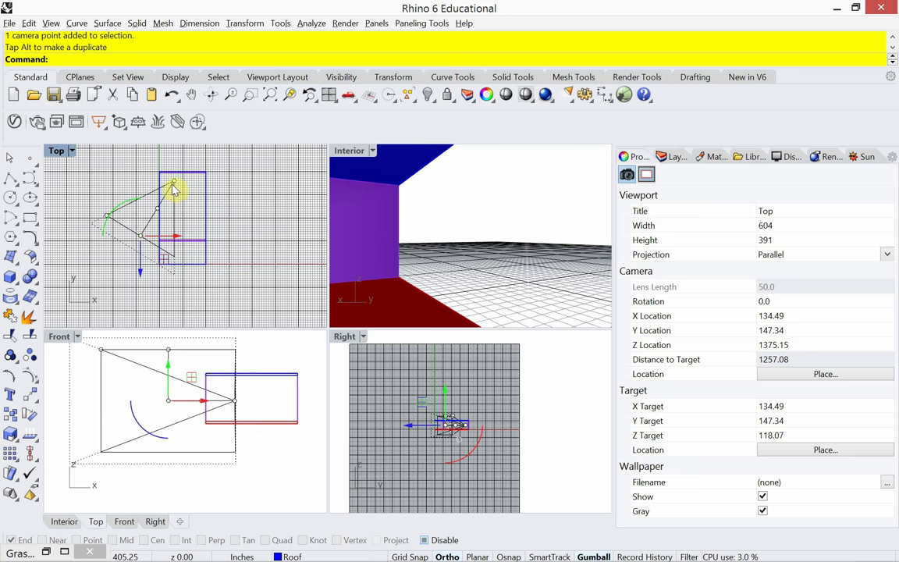
Move the Interior camera's location to the building's upper-right corner in plan, about X 231, Y 454, and its target to about X -237, Y 229
{"action": "left_click", "coordinate": [174, 188]}
{"action": "mouse_move", "coordinate": [195, 160]}
{"action": "left_mouse_down"}
{"action": "mouse_move", "coordinate": [227, 176]}
{"action": "mouse_move", "coordinate": [228, 165]}
{"action": "mouse_move", "coordinate": [221, 157]}
{"action": "mouse_move", "coordinate": [191, 194]}
{"action": "mouse_move", "coordinate": [203, 178]}
{"action": "left_mouse_up"}
{"action": "left_click", "coordinate": [141, 237]}
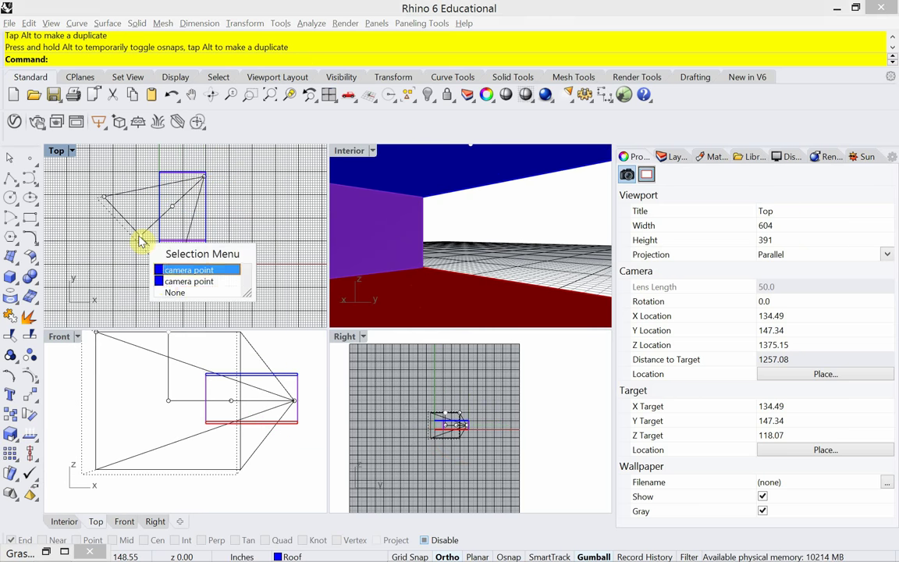
{"action": "left_click", "coordinate": [164, 281]}
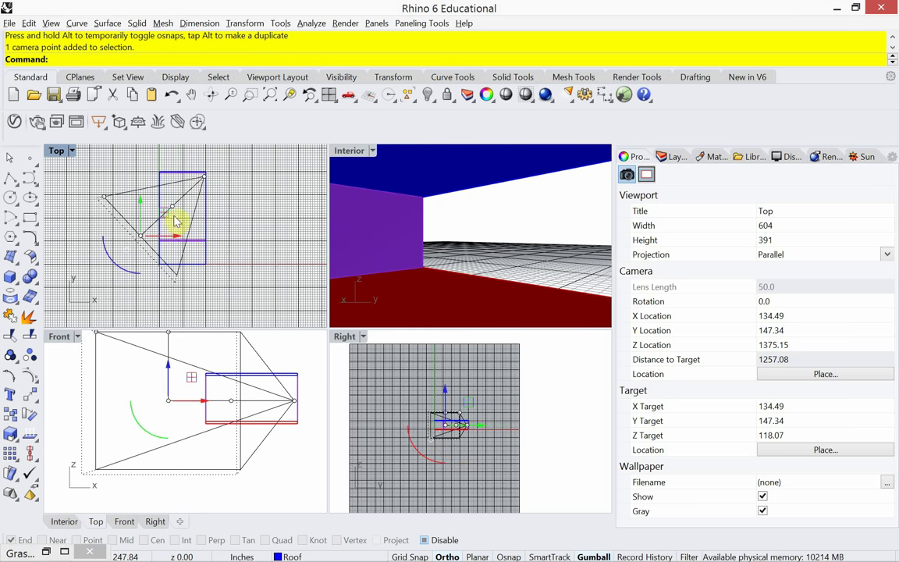
{"action": "left_click_drag", "start_coordinate": [173, 217], "coordinate": [145, 202]}
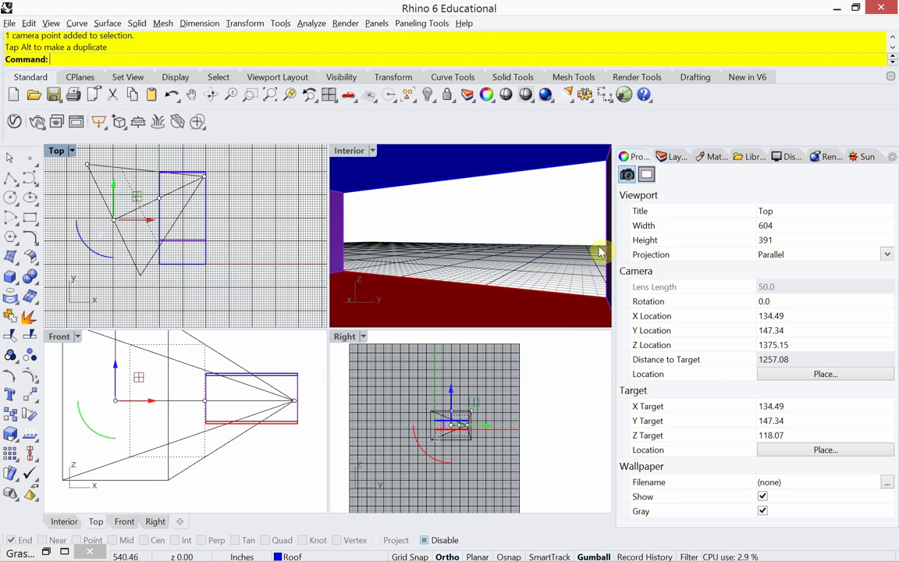
Set the Interior camera's lens length to 28
{"action": "left_click", "coordinate": [349, 153]}
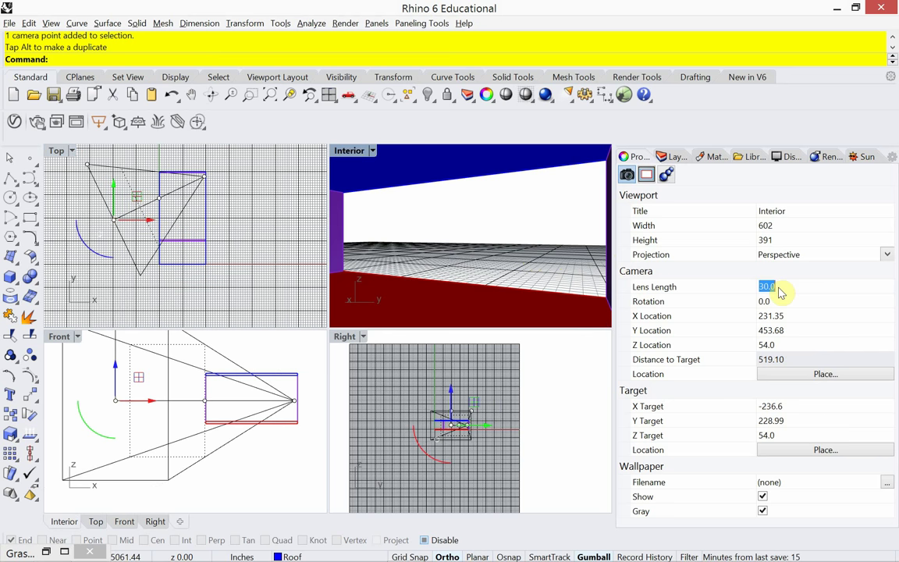
{"action": "type", "text": "28"}
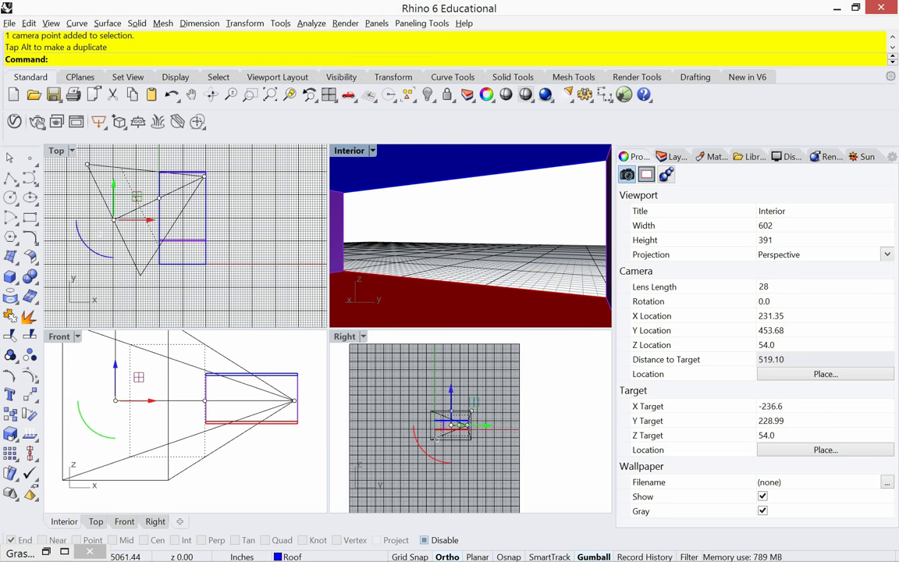
{"action": "key", "text": "Return"}
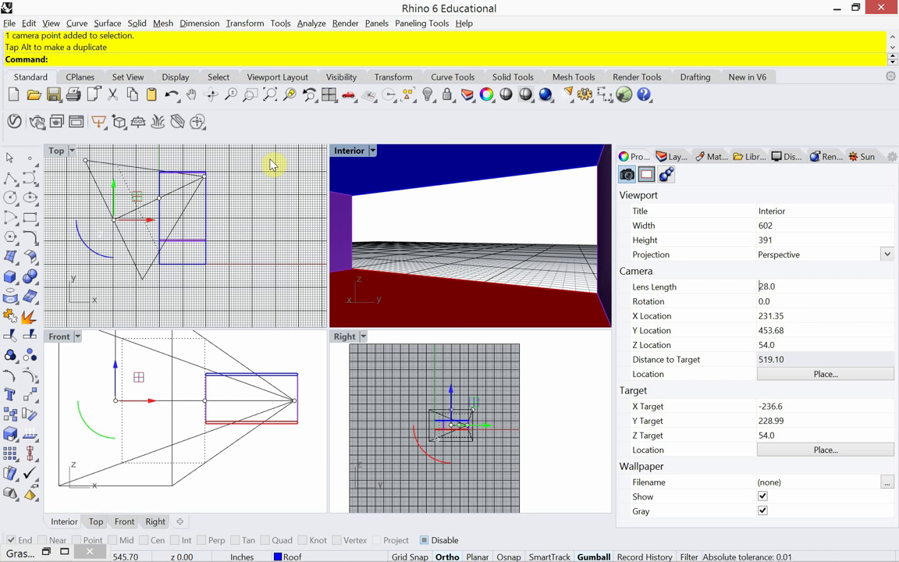
Save the current camera over the existing Interior named view and close the Named Views window
{"action": "type", "text": "name"}
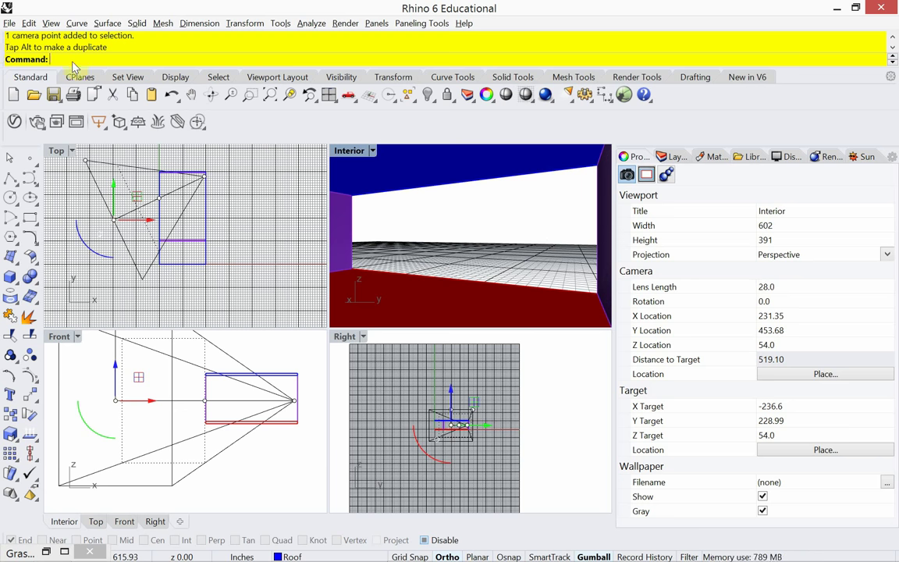
{"action": "type", "text": "NamedView"}
{"action": "key", "text": "Return"}
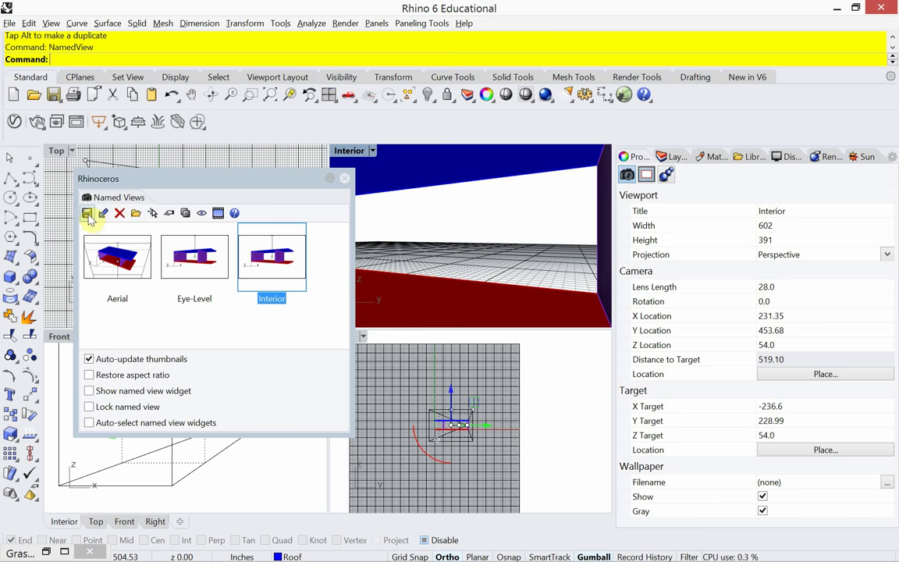
{"action": "left_click", "coordinate": [87, 213]}
{"action": "left_click", "coordinate": [453, 316]}
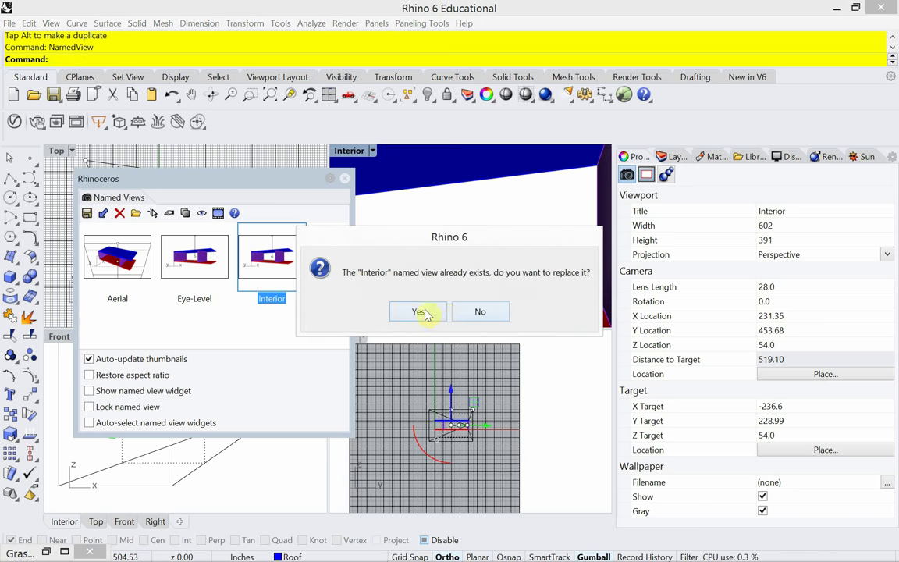
{"action": "left_click", "coordinate": [420, 312]}
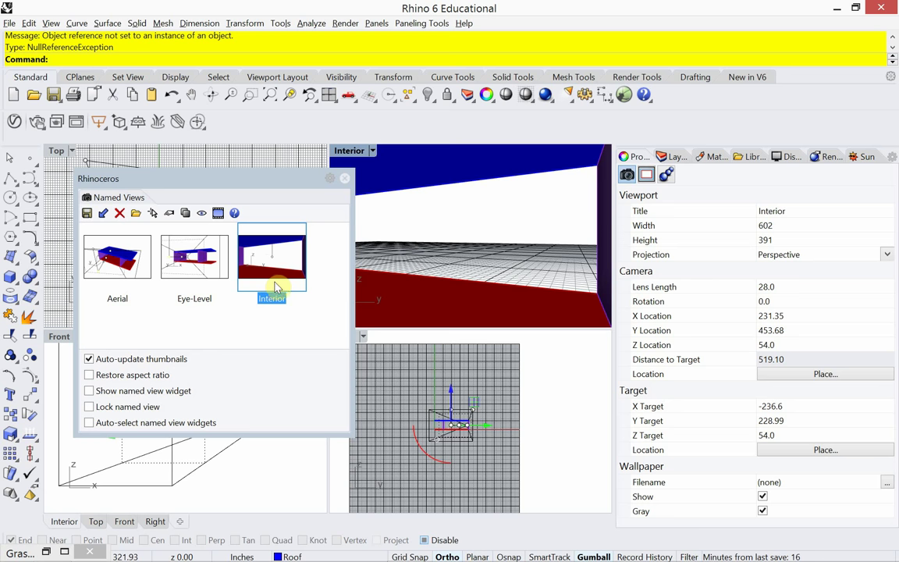
{"action": "left_click", "coordinate": [344, 178]}
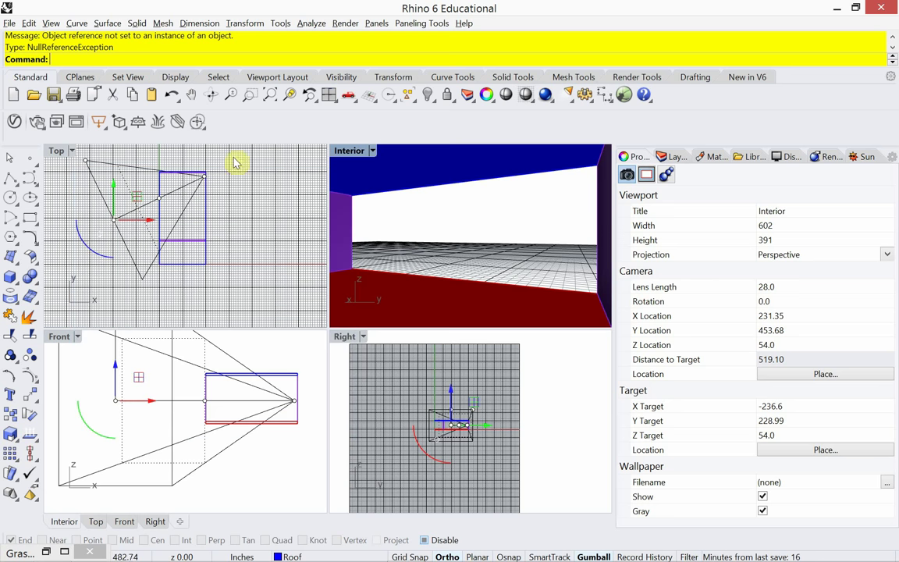
Save the model in the Rhino_Cams_Sun folder under the file name Rhino_Cams_Sun
{"action": "left_click", "coordinate": [9, 22]}
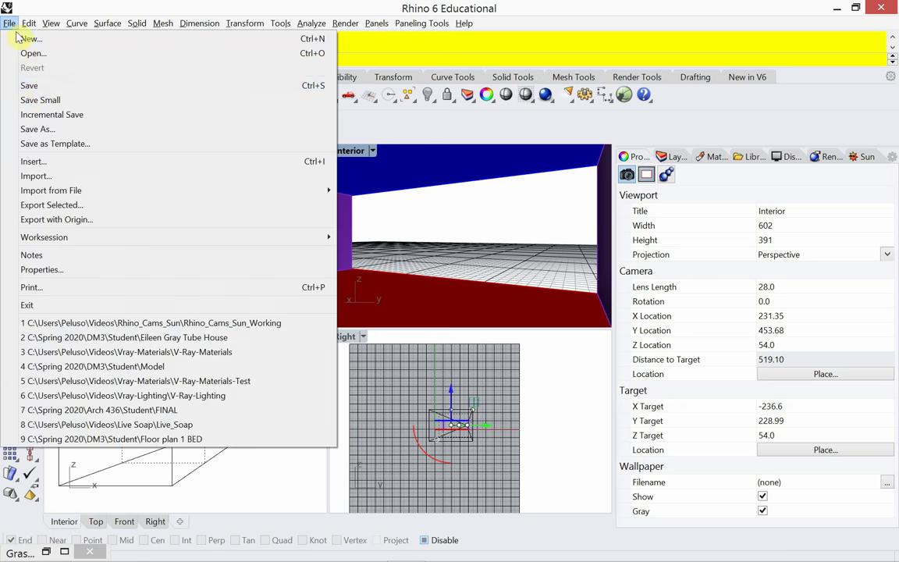
{"action": "left_click", "coordinate": [31, 86]}
{"action": "left_click", "coordinate": [194, 200]}
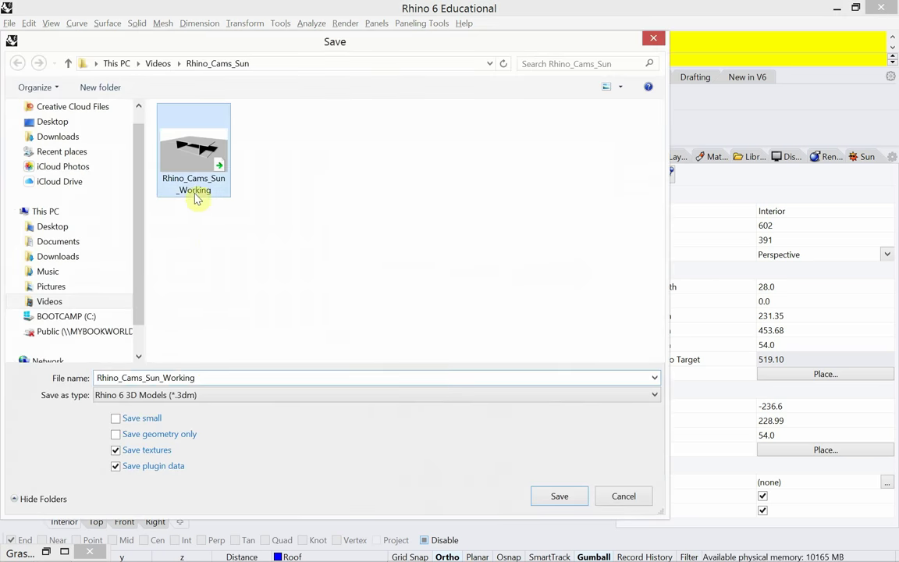
{"action": "double_click", "coordinate": [207, 378]}
{"action": "left_click_drag", "start_coordinate": [207, 378], "coordinate": [162, 383]}
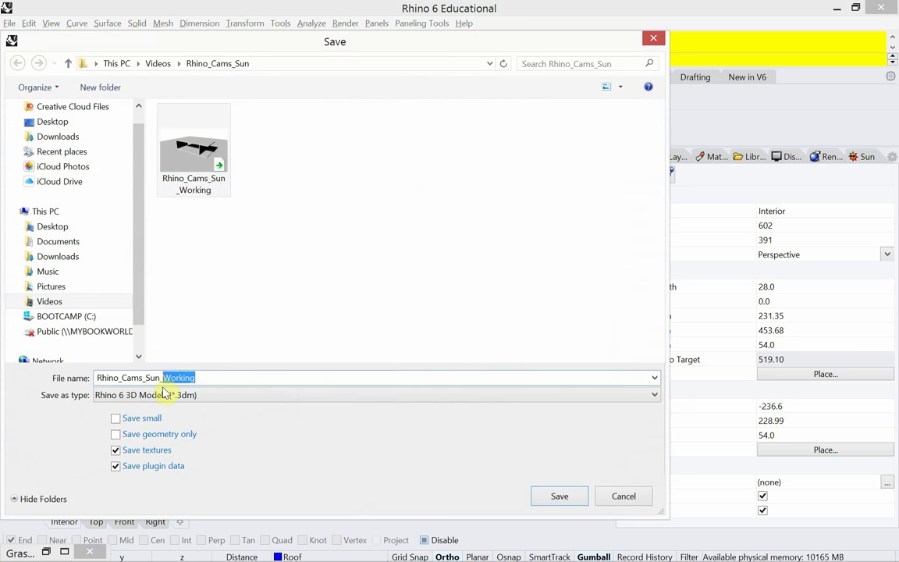
{"action": "key", "text": "BackSpace"}
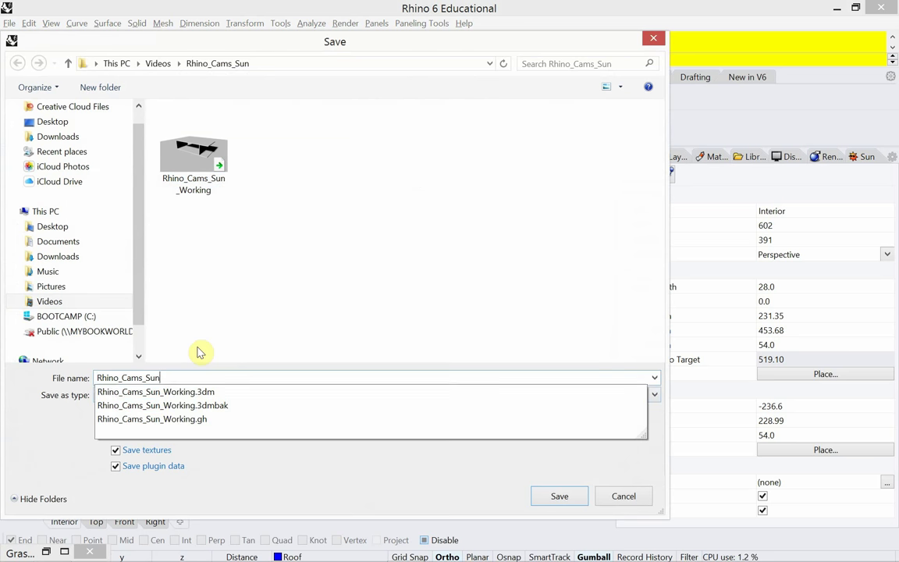
{"action": "left_click", "coordinate": [227, 341]}
{"action": "left_click", "coordinate": [548, 497]}
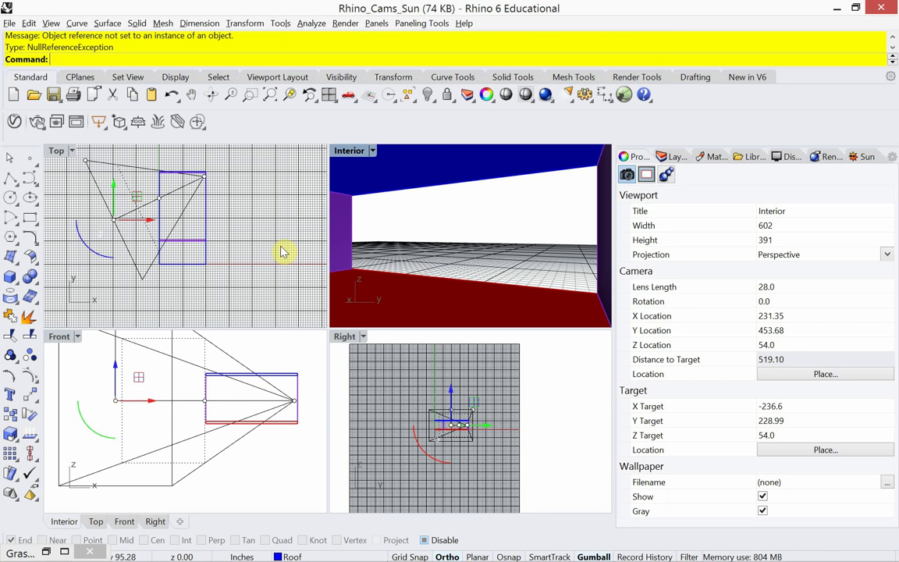
Restore the Aerial named view in the Interior viewport
{"action": "left_click", "coordinate": [372, 152]}
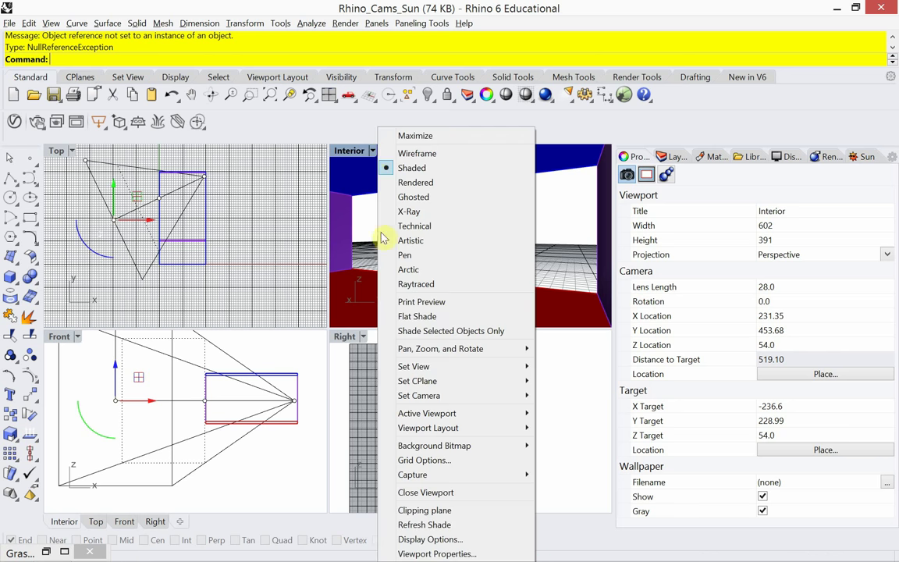
{"action": "mouse_move", "coordinate": [495, 370]}
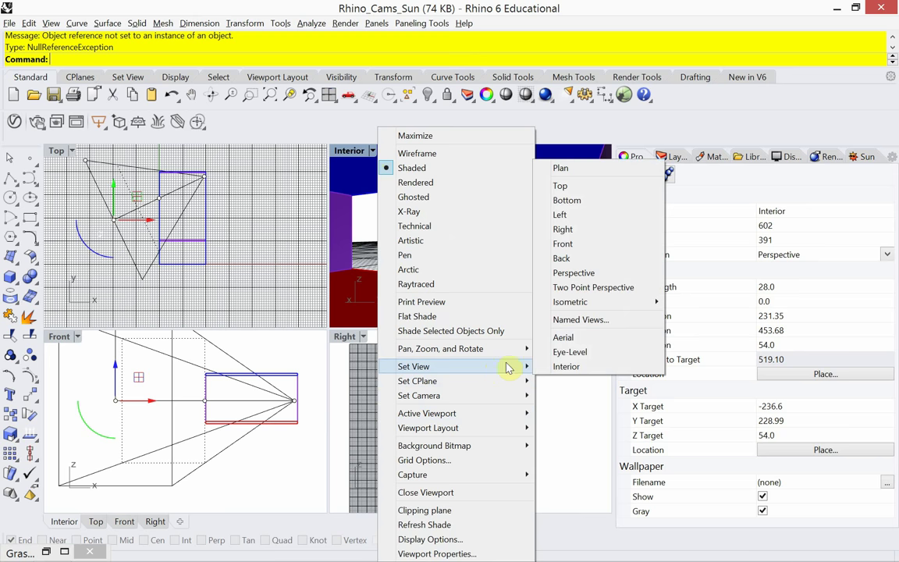
{"action": "left_click", "coordinate": [568, 338]}
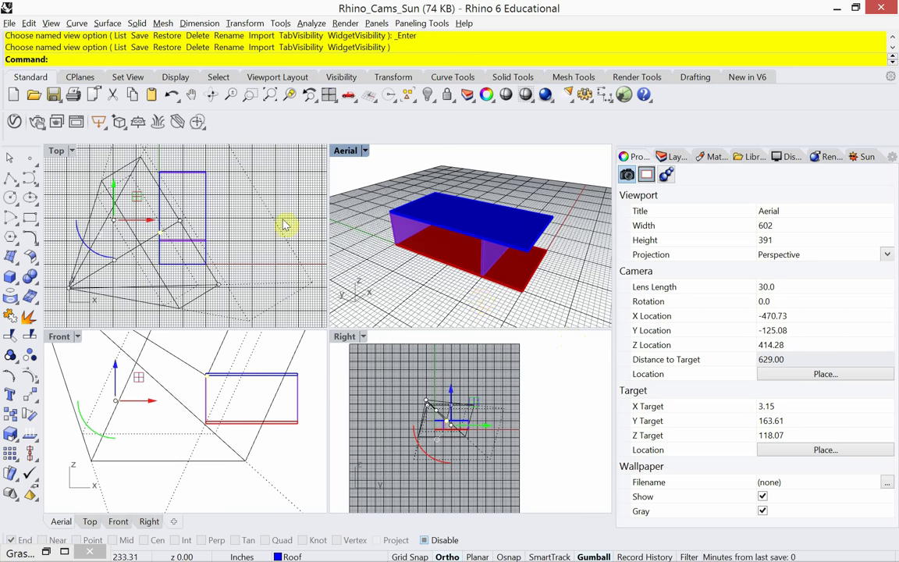
Rename Layer 04 as Ground
{"action": "left_click", "coordinate": [676, 158]}
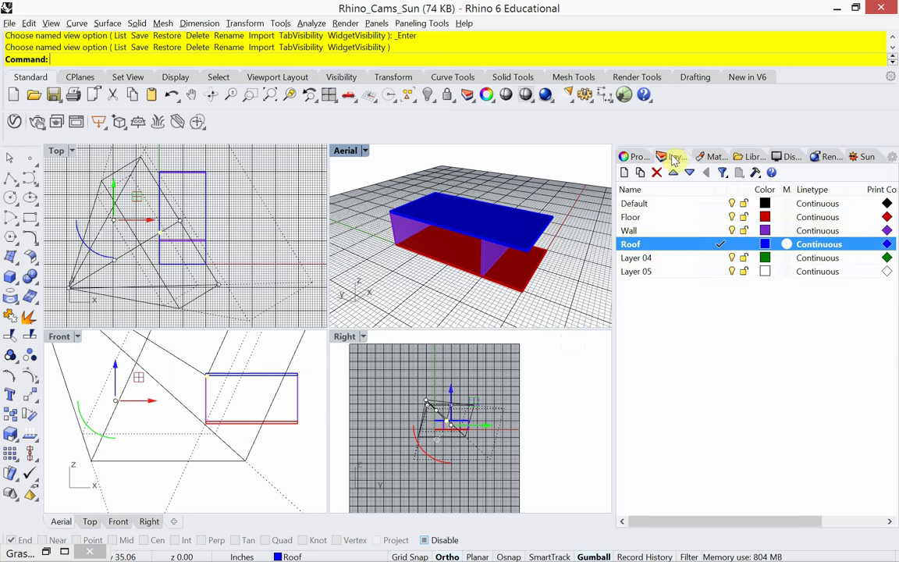
{"action": "left_click", "coordinate": [644, 261]}
{"action": "left_click", "coordinate": [645, 262]}
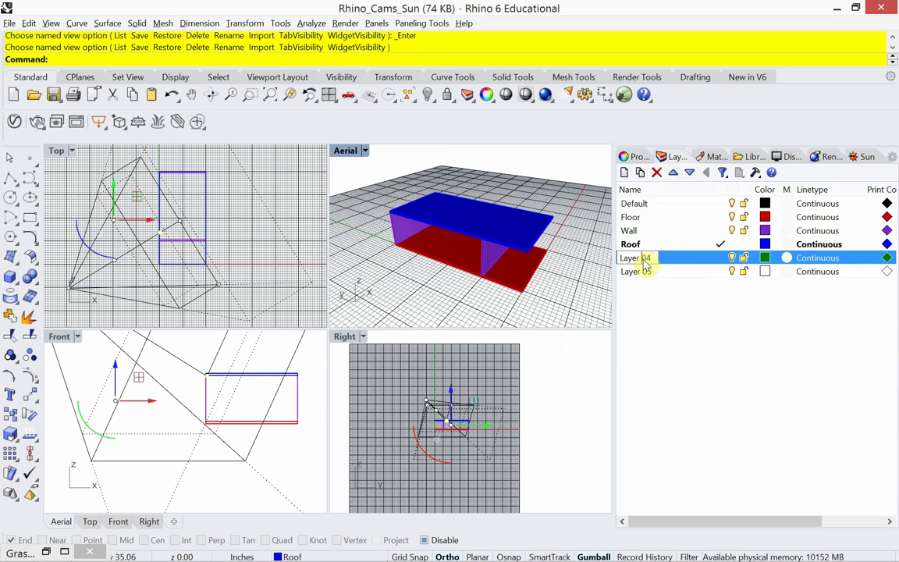
{"action": "type", "text": "Ground"}
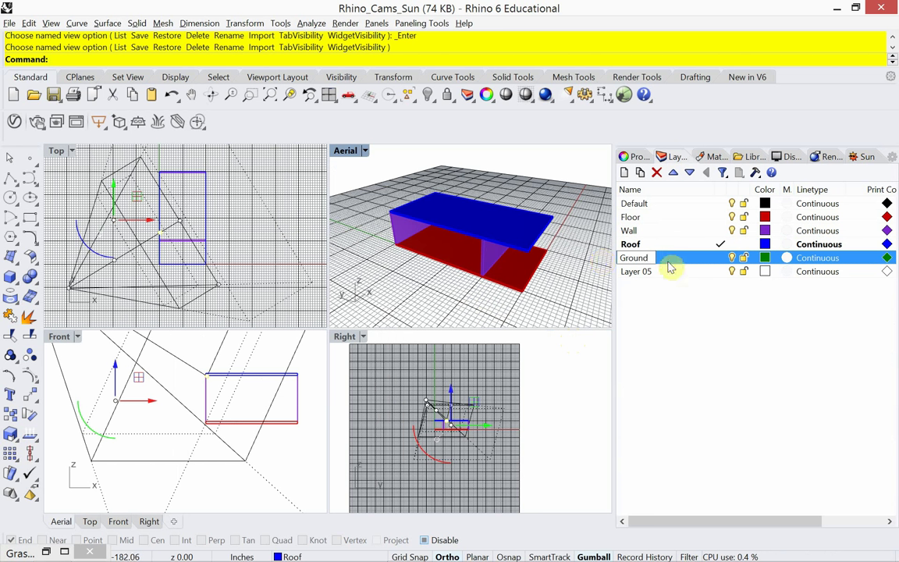
{"action": "left_click", "coordinate": [676, 265]}
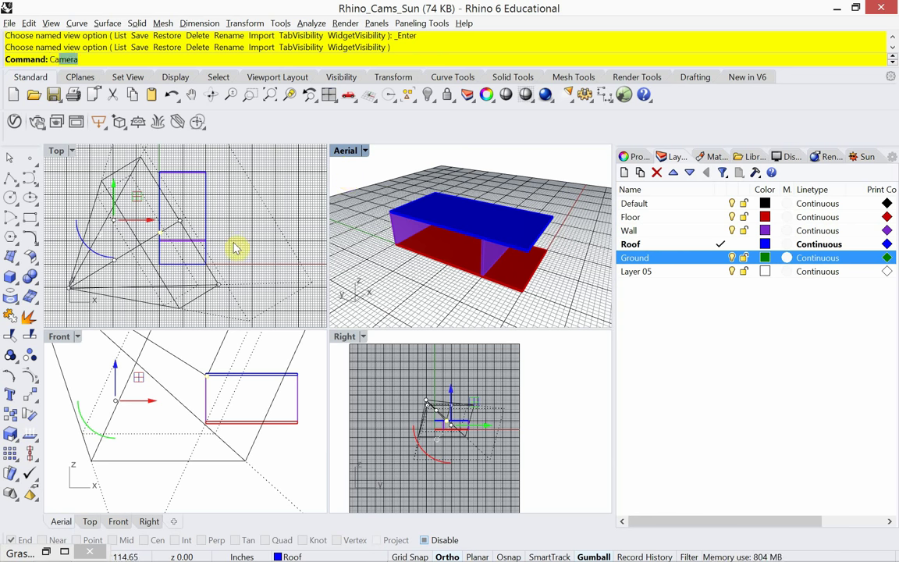
Hide the camera object with the Camera command
{"action": "key", "text": "Return"}
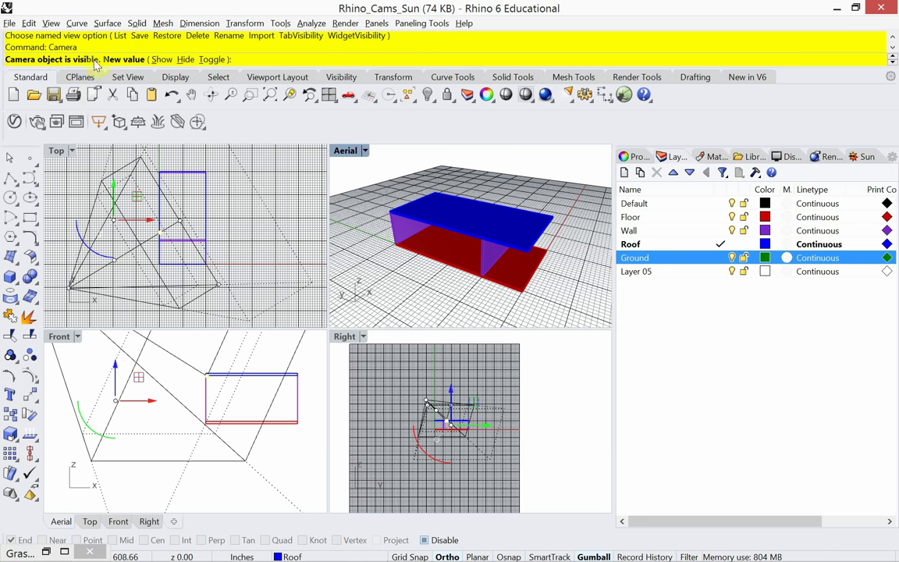
{"action": "left_click", "coordinate": [185, 60]}
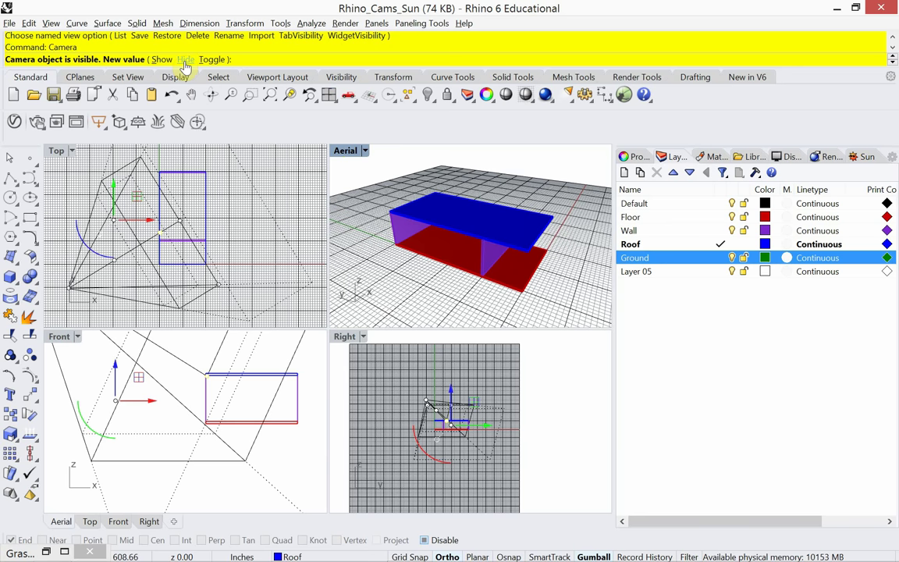
{"action": "right_click_drag", "start_coordinate": [157, 216], "coordinate": [161, 224]}
{"action": "right_click_drag", "start_coordinate": [207, 383], "coordinate": [148, 422]}
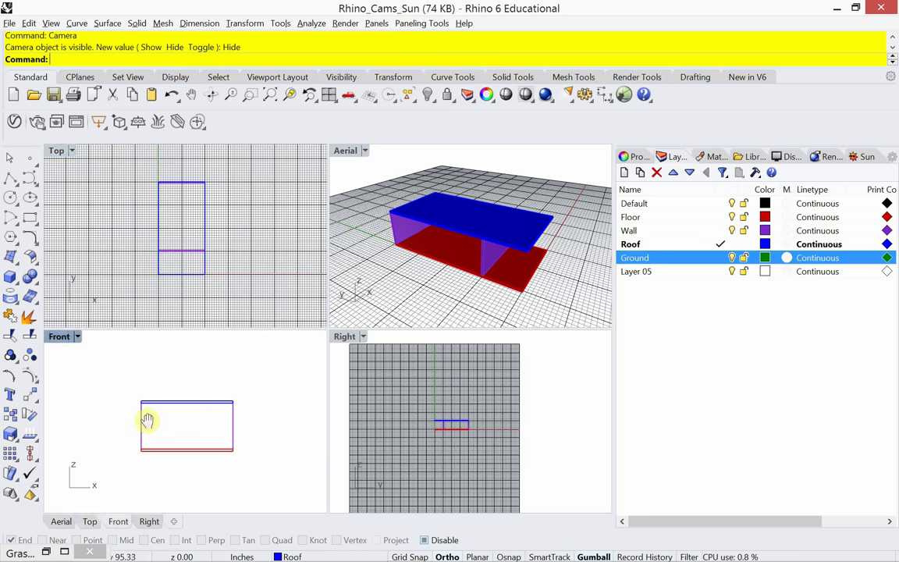
{"action": "scroll", "coordinate": [195, 243], "scroll_direction": "down", "scroll_amount": 8}
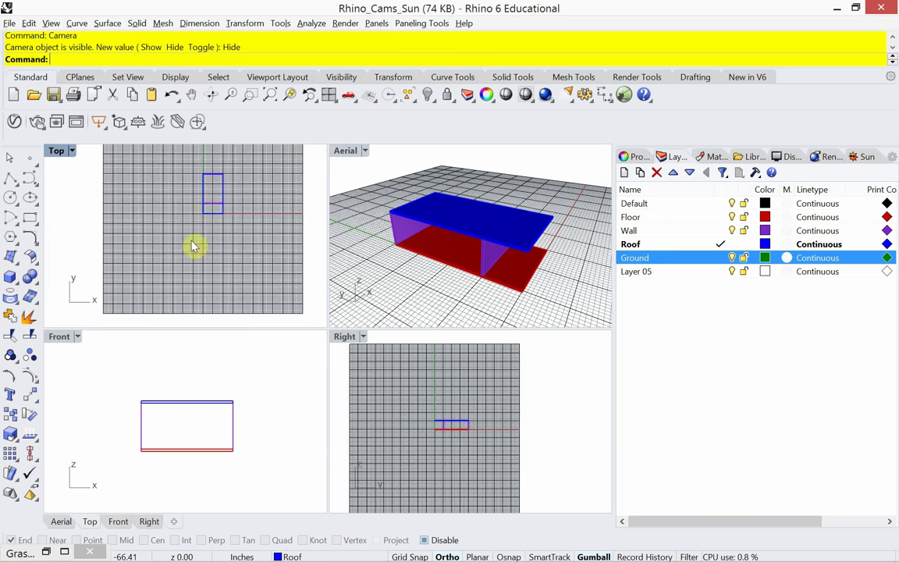
{"action": "scroll", "coordinate": [195, 247], "scroll_direction": "down", "scroll_amount": 6}
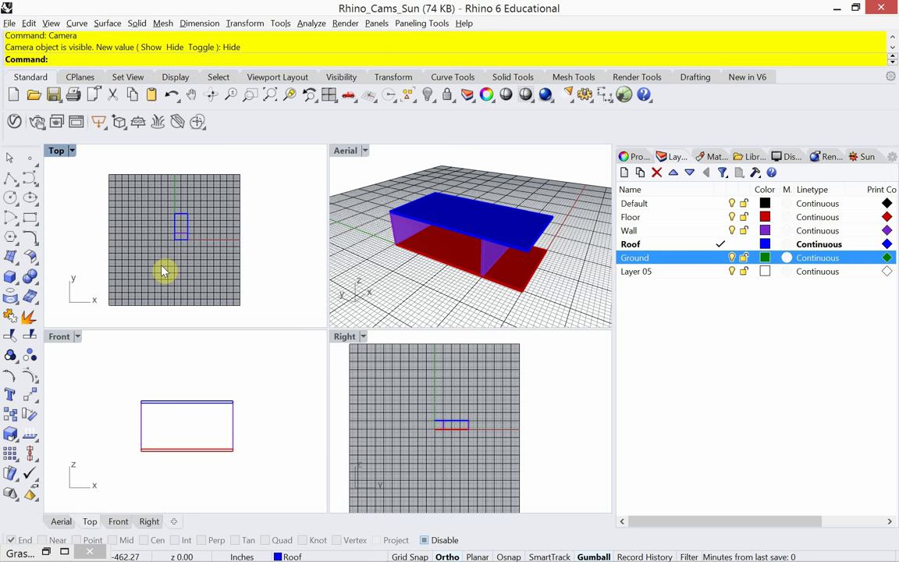
{"action": "key", "text": "Return"}
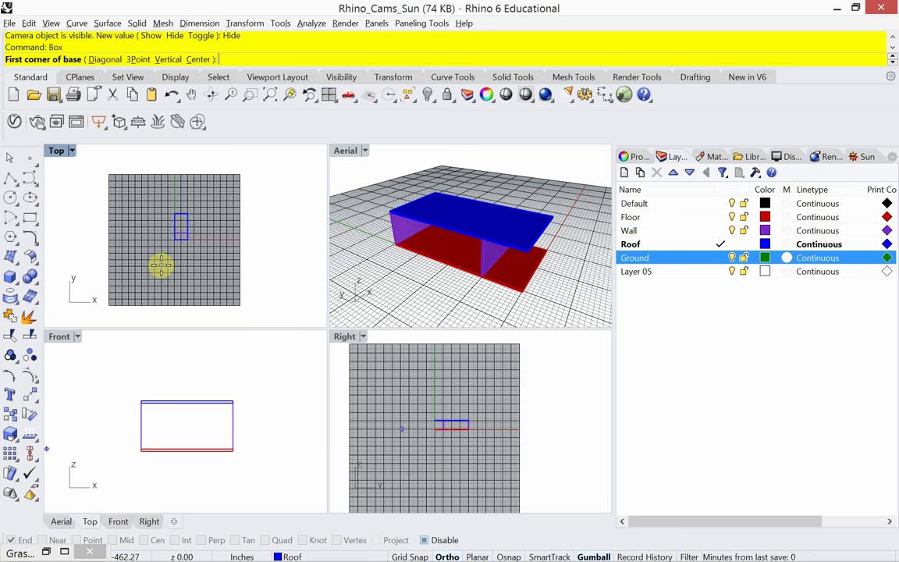
{"action": "left_click", "coordinate": [98, 312]}
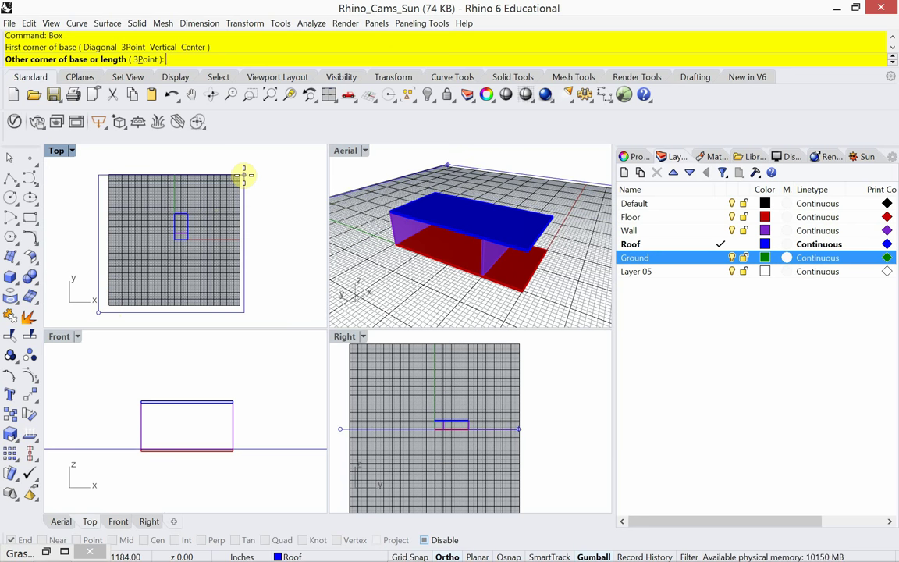
{"action": "key", "text": "Escape"}
Make Ground the current layer and draw a box in the Top view extending past the grid on all sides, with a height of -6 inches
{"action": "double_click", "coordinate": [686, 256]}
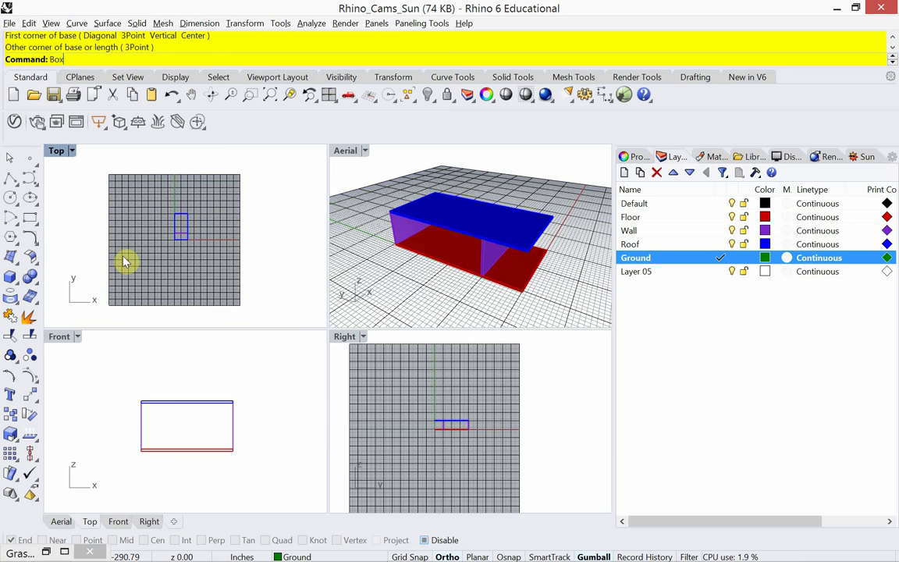
{"action": "key", "text": "Return"}
{"action": "left_click", "coordinate": [94, 316]}
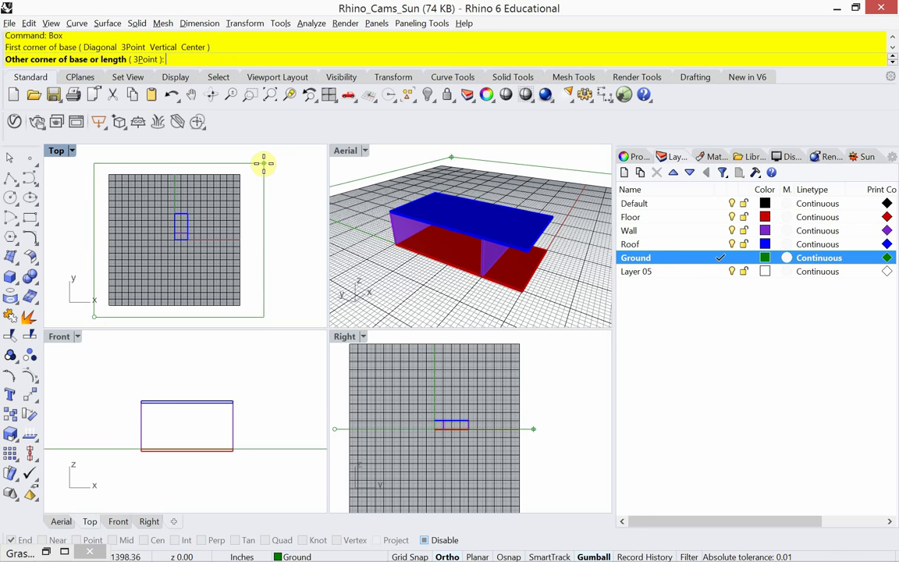
{"action": "left_click", "coordinate": [263, 164]}
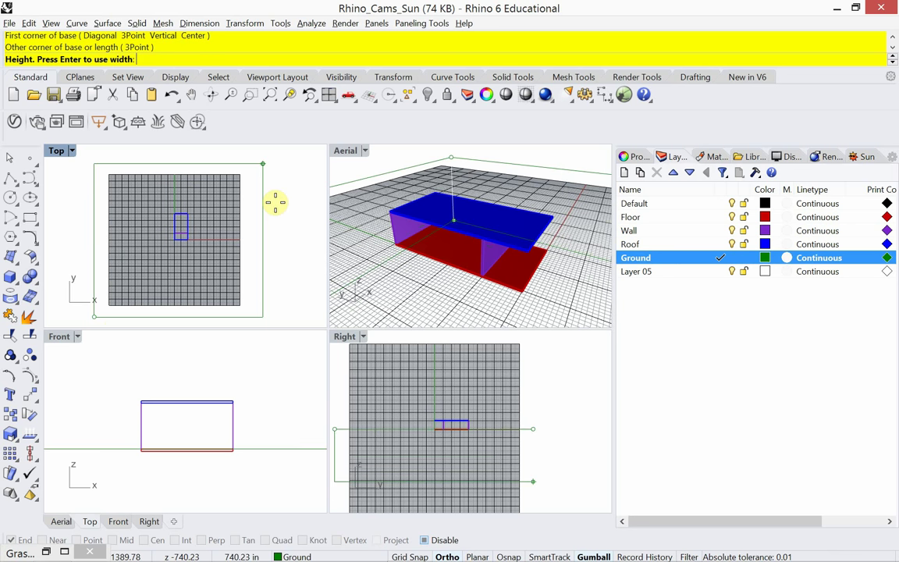
{"action": "type", "text": "-6"}
{"action": "key", "text": "Return"}
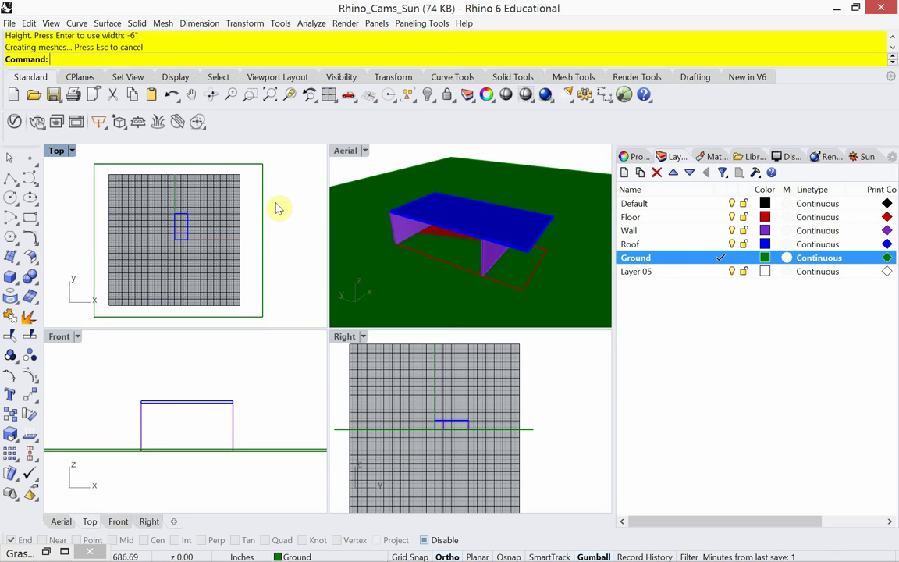
Move the ground slab down 6 inches in the Front view, snapping from the floor's top end point to its bottom end point, and disable object snaps
{"action": "scroll", "coordinate": [221, 375], "scroll_direction": "up", "scroll_amount": 3}
{"action": "scroll", "coordinate": [226, 437], "scroll_direction": "up", "scroll_amount": 2}
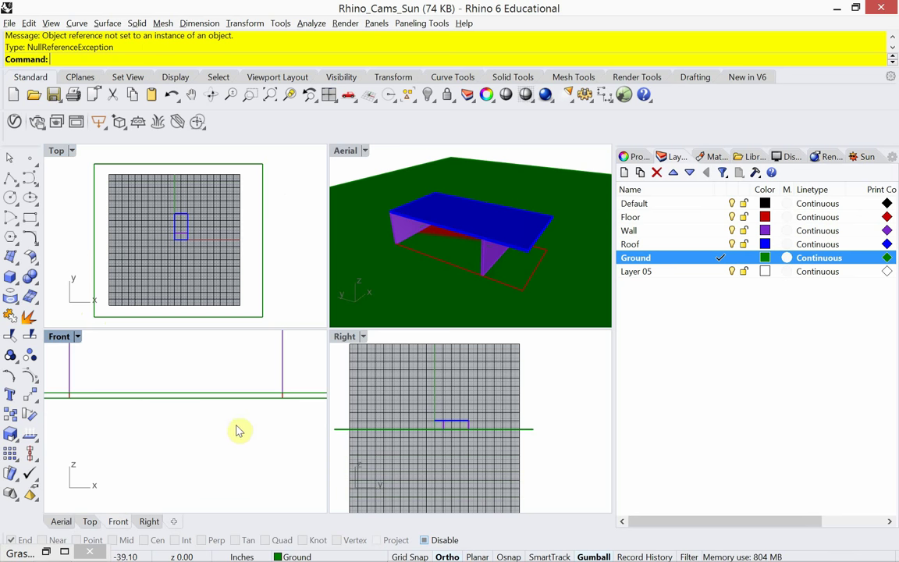
{"action": "right_click_drag", "start_coordinate": [263, 393], "coordinate": [225, 418]}
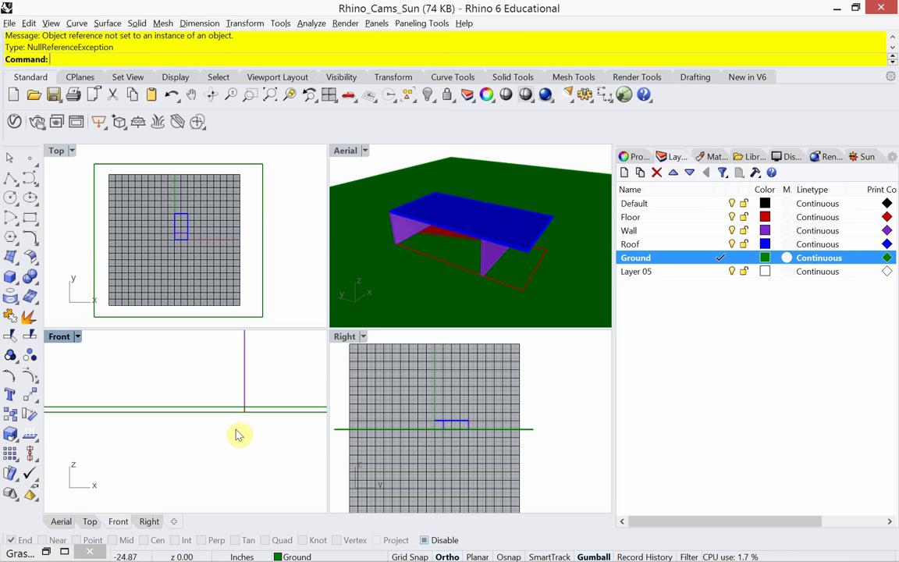
{"action": "right_click_drag", "start_coordinate": [238, 435], "coordinate": [249, 410]}
{"action": "left_click", "coordinate": [248, 390]}
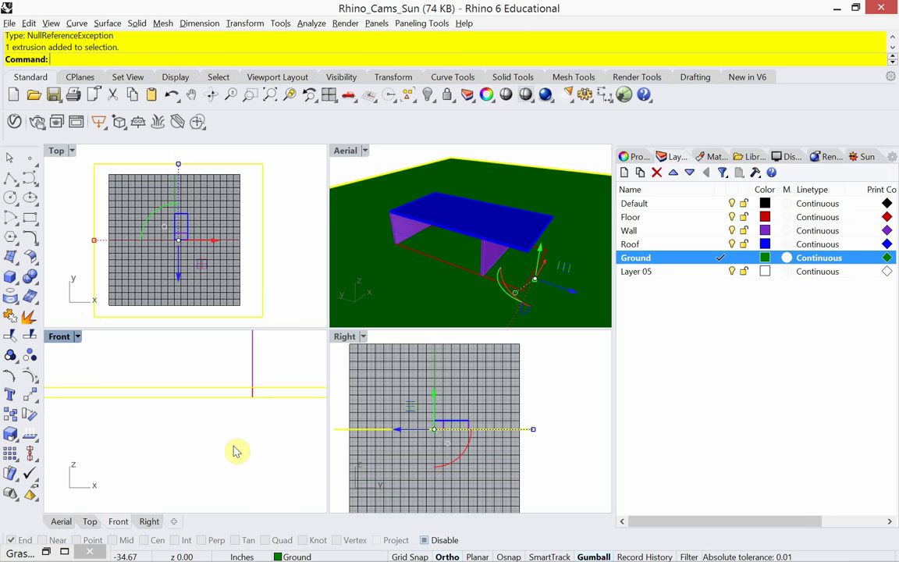
{"action": "right_click_drag", "start_coordinate": [236, 451], "coordinate": [259, 434]}
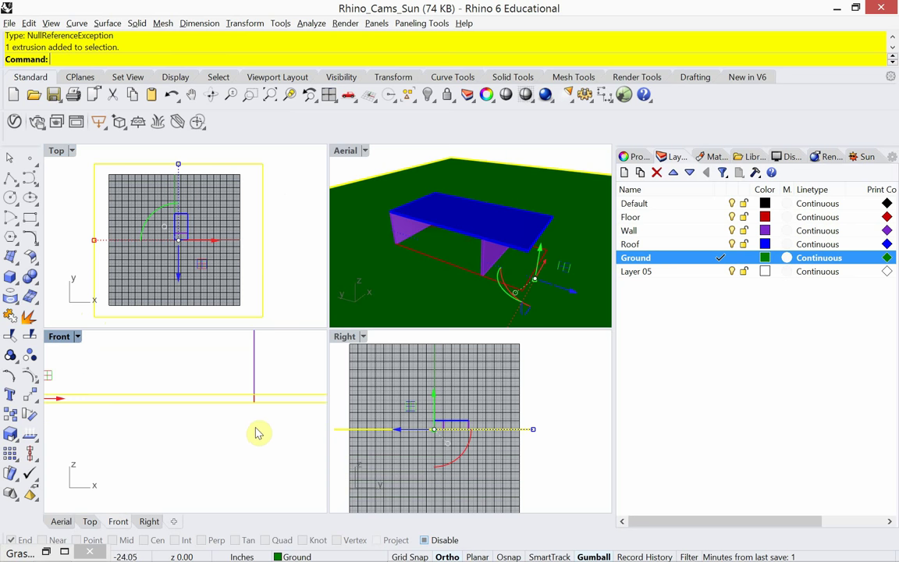
{"action": "type", "text": "Move"}
{"action": "key", "text": "Return"}
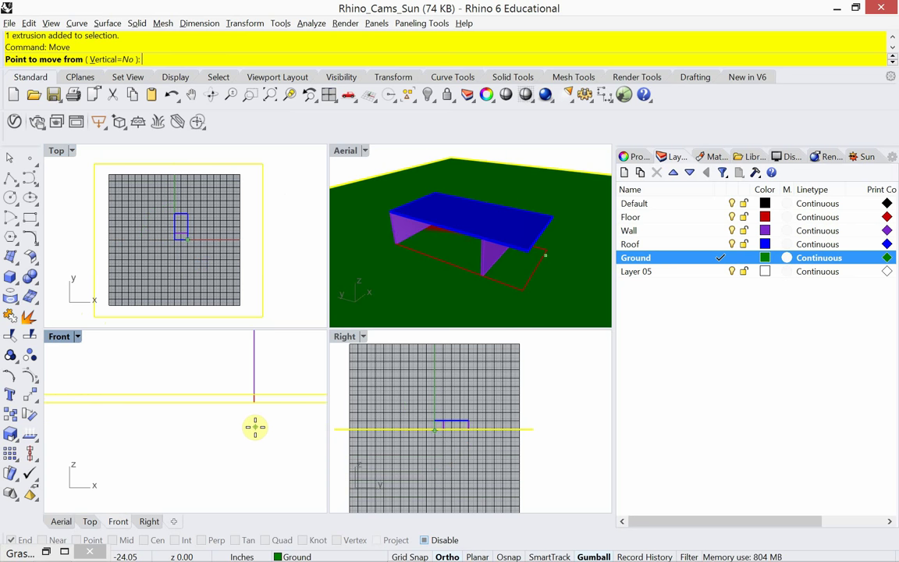
{"action": "left_click", "coordinate": [424, 541]}
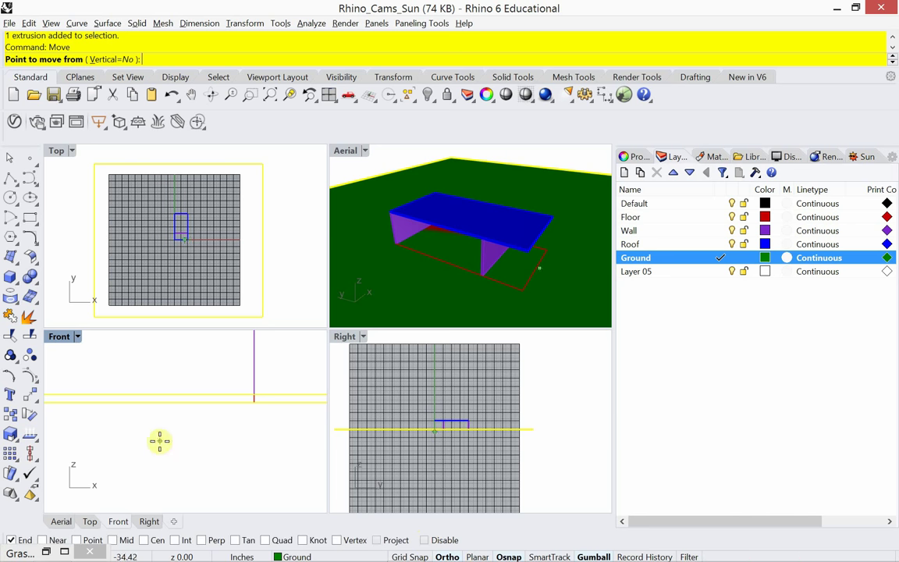
{"action": "left_click", "coordinate": [254, 396]}
{"action": "left_click", "coordinate": [253, 400]}
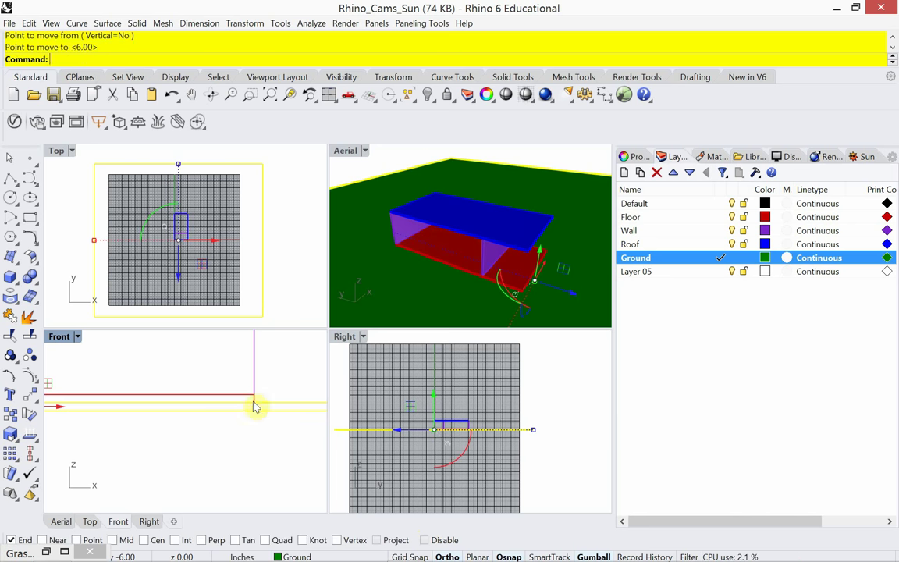
{"action": "key", "text": "Escape"}
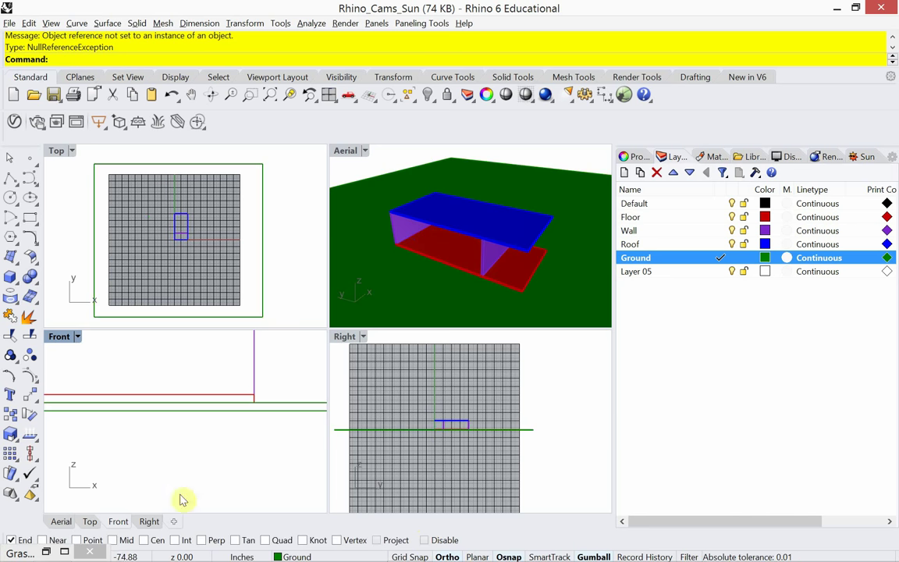
{"action": "left_click", "coordinate": [424, 540]}
Set the Aerial viewport's display mode to Rendered
{"action": "scroll", "coordinate": [227, 263], "scroll_direction": "down", "scroll_amount": 3}
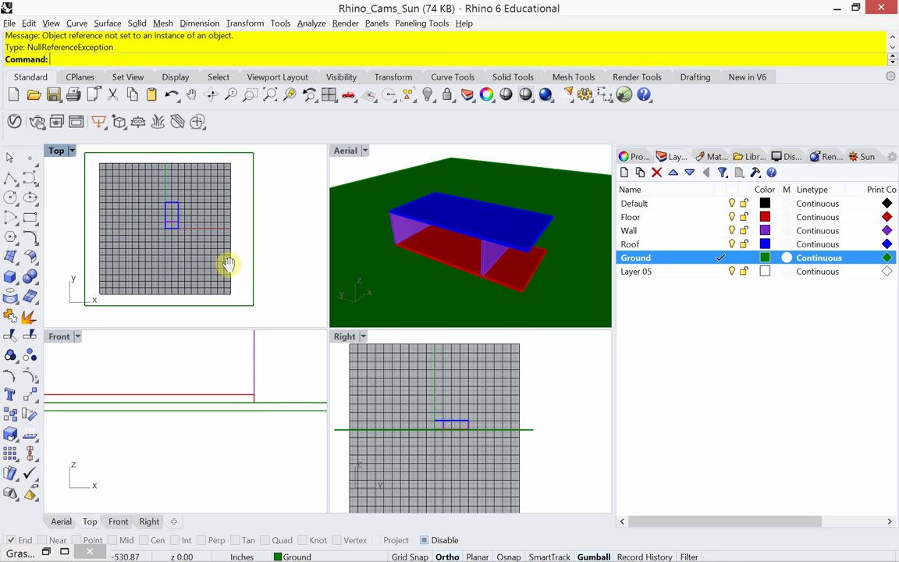
{"action": "right_click_drag", "start_coordinate": [214, 396], "coordinate": [212, 415]}
{"action": "scroll", "coordinate": [212, 414], "scroll_direction": "down", "scroll_amount": 2}
{"action": "right_click_drag", "start_coordinate": [197, 280], "coordinate": [193, 271]}
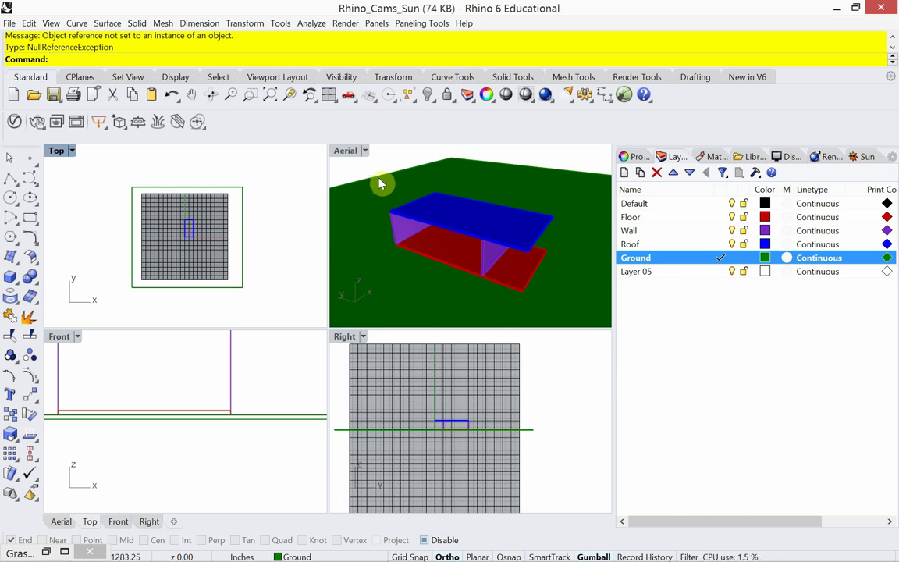
{"action": "left_click", "coordinate": [366, 151]}
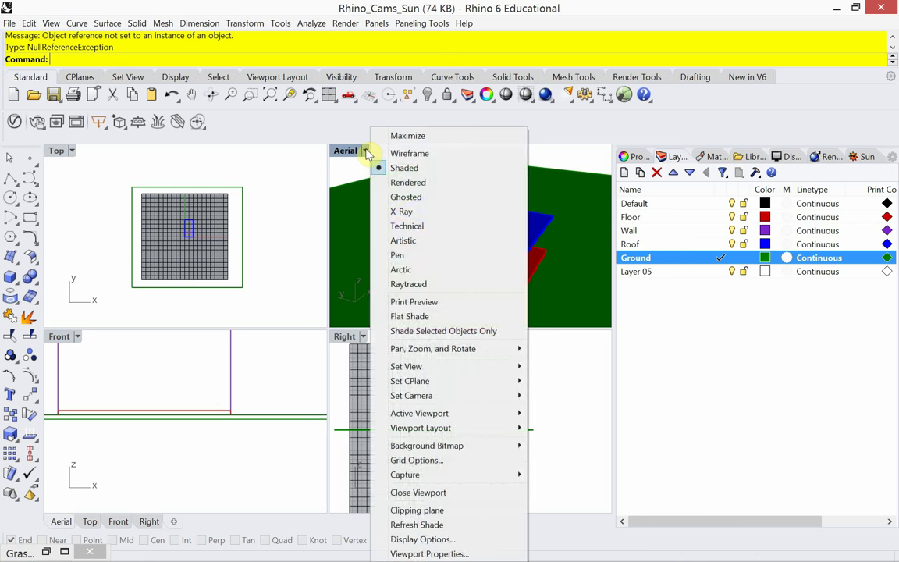
{"action": "left_click", "coordinate": [407, 186]}
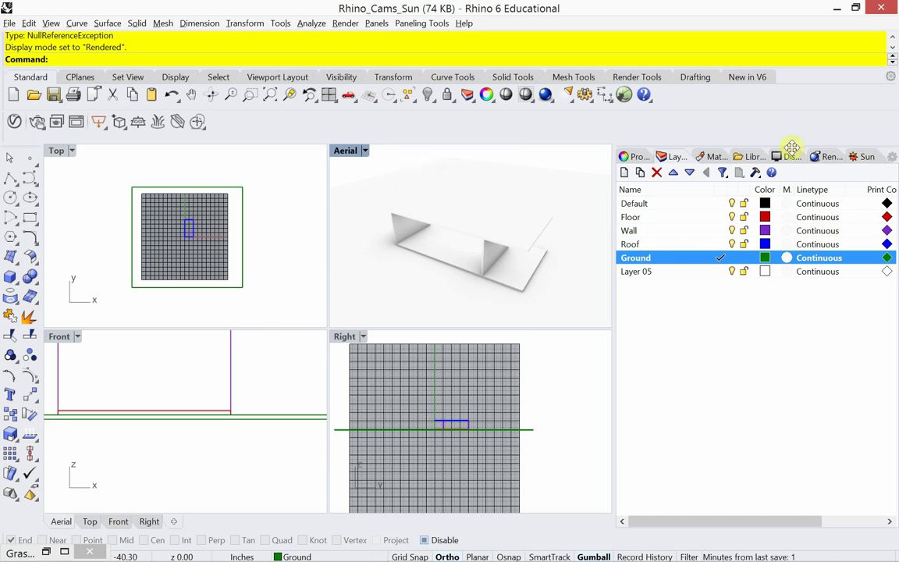
Detach the Sun settings from the docked panels and close them
{"action": "left_click", "coordinate": [868, 159]}
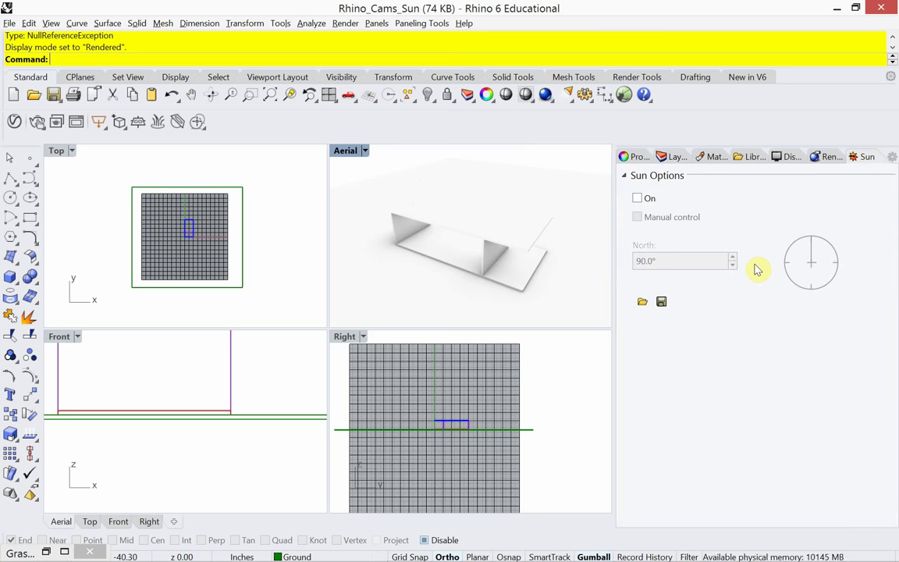
{"action": "left_click_drag", "start_coordinate": [862, 157], "coordinate": [296, 225]}
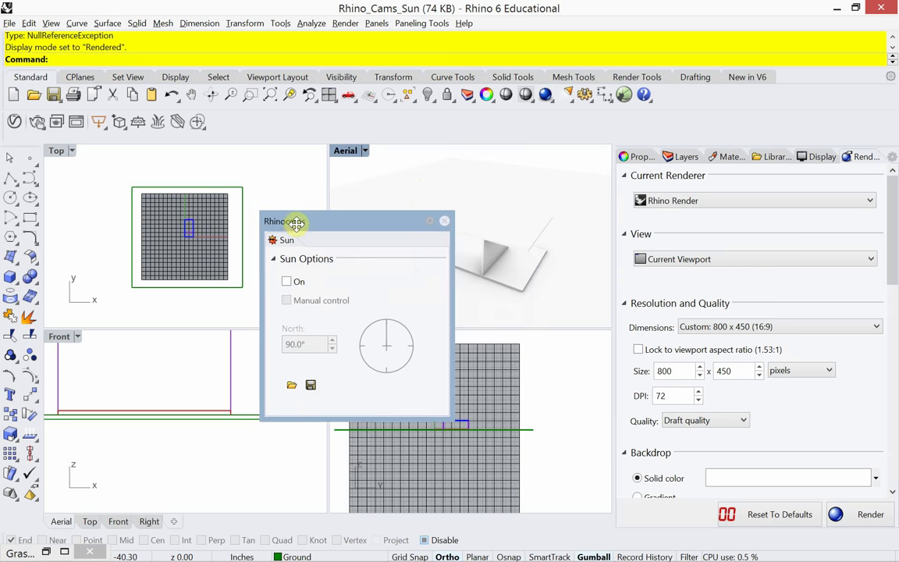
{"action": "left_click", "coordinate": [443, 223]}
Reopen the Sun settings with the Sun command and dock them among the other panels, beside Materials
{"action": "type", "text": "S"}
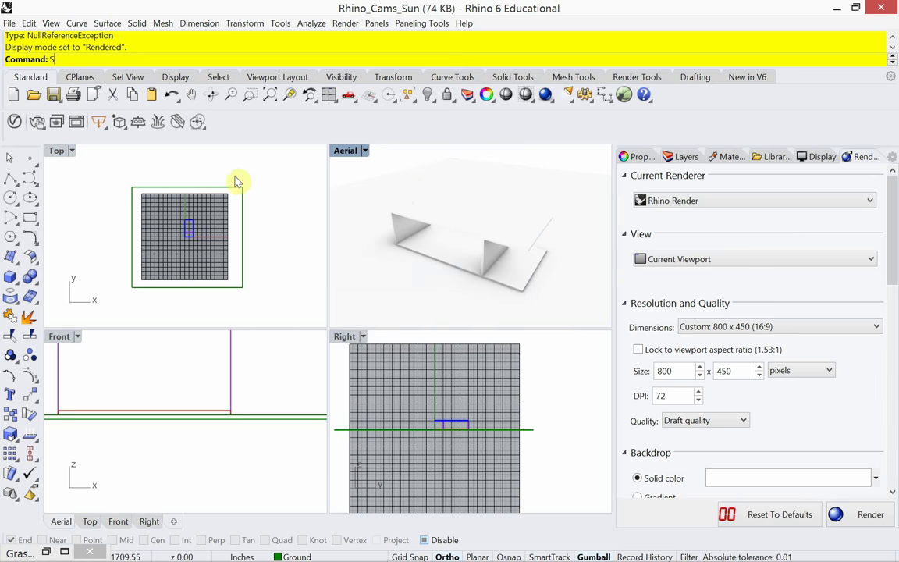
{"action": "type", "text": "un"}
{"action": "key", "text": "Return"}
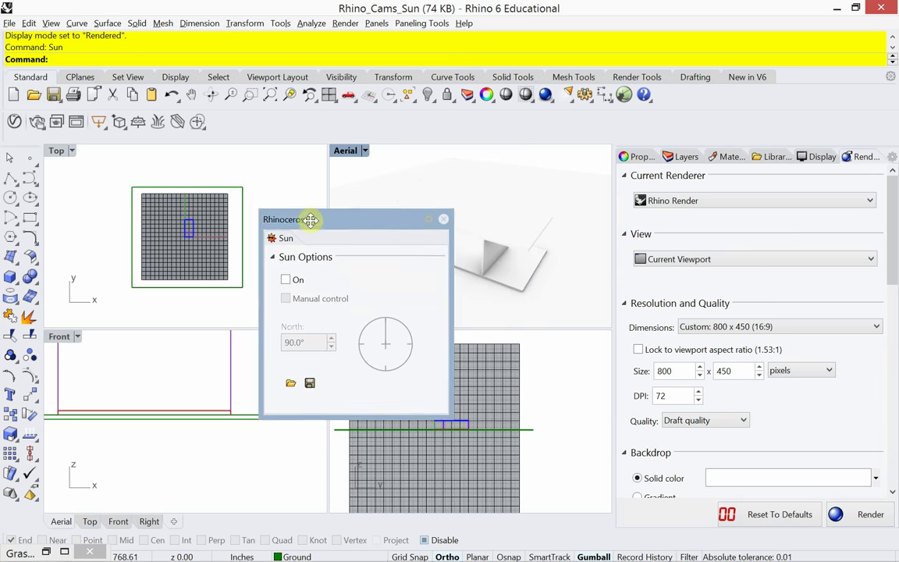
{"action": "left_click_drag", "start_coordinate": [311, 221], "coordinate": [297, 209]}
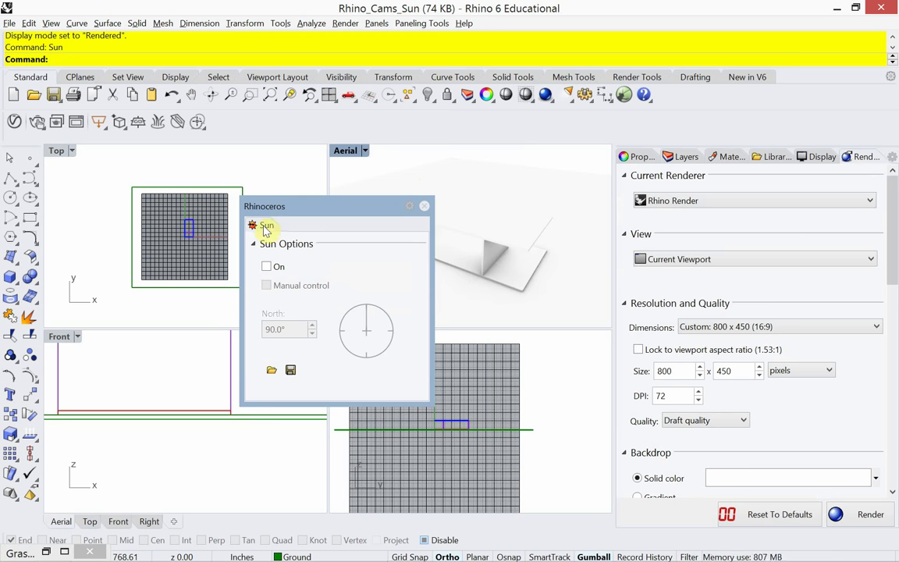
{"action": "left_click_drag", "start_coordinate": [256, 226], "coordinate": [864, 160]}
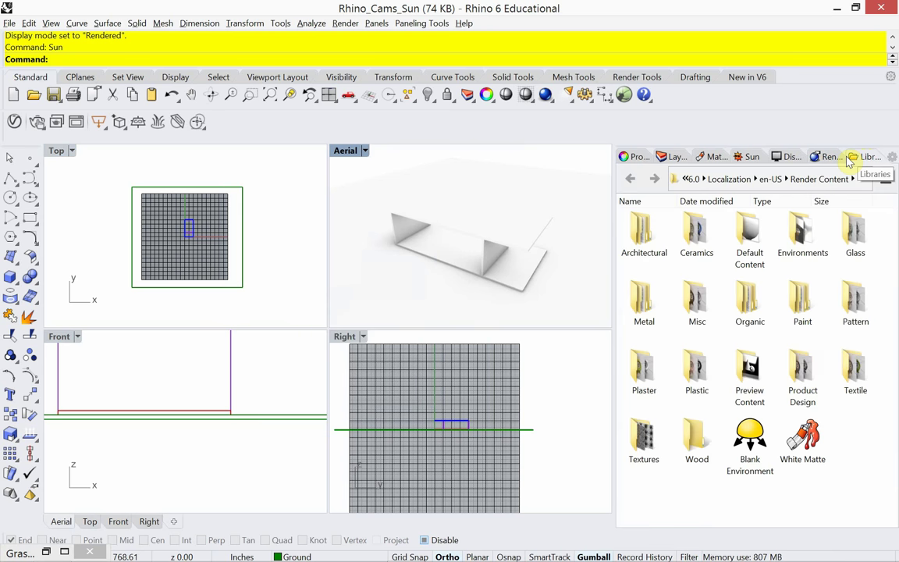
Turn on the sun and enable manual control of its position
{"action": "left_click", "coordinate": [751, 158]}
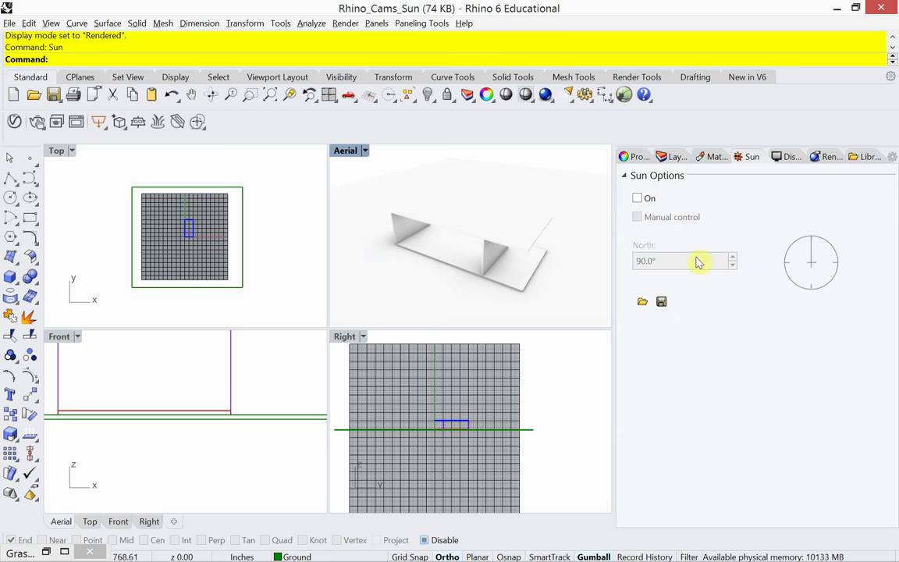
{"action": "left_click", "coordinate": [637, 198]}
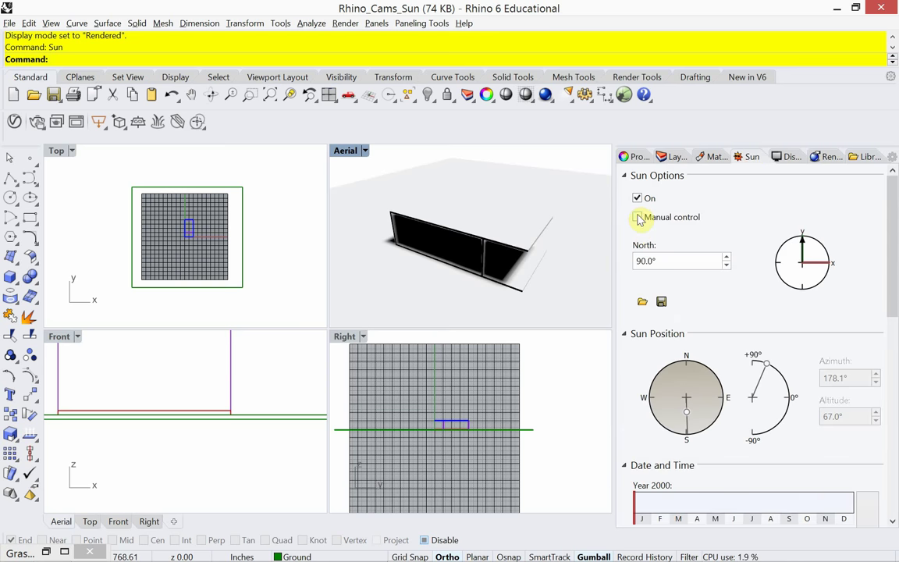
{"action": "left_click", "coordinate": [637, 218]}
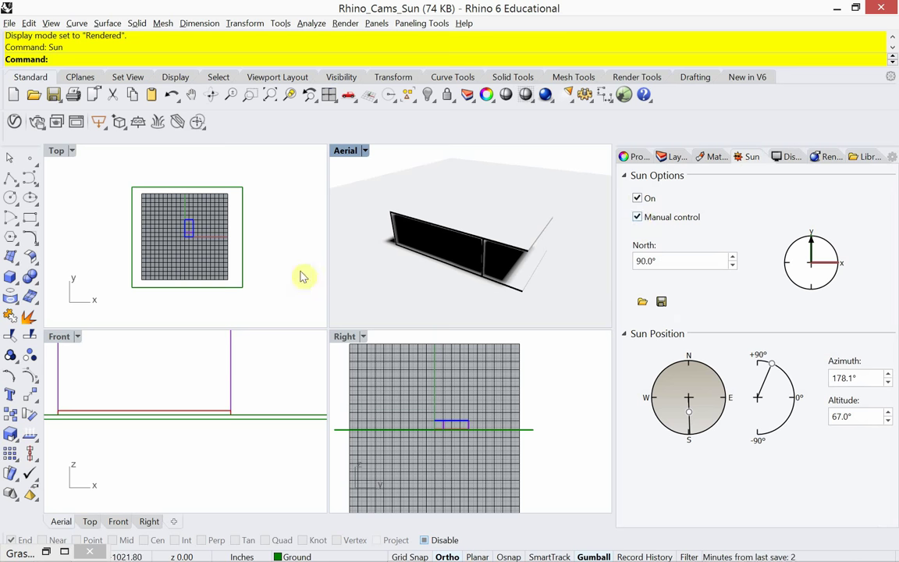
Hide the construction grid in the Top and Right viewports and frame the building in the Top and Front views
{"action": "right_click_drag", "start_coordinate": [197, 253], "coordinate": [206, 264]}
{"action": "scroll", "coordinate": [186, 251], "scroll_direction": "up", "scroll_amount": 10}
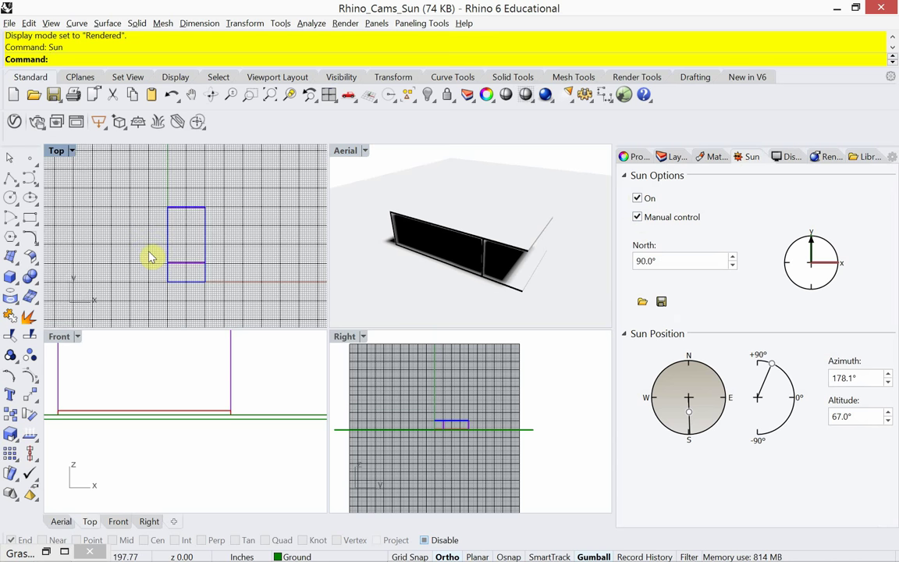
{"action": "key", "text": "F7"}
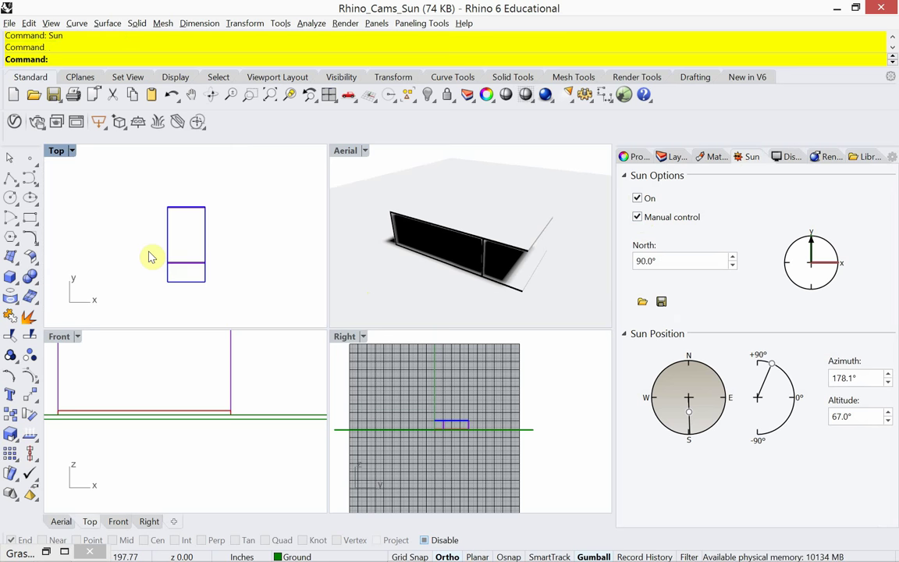
{"action": "left_click", "coordinate": [341, 340]}
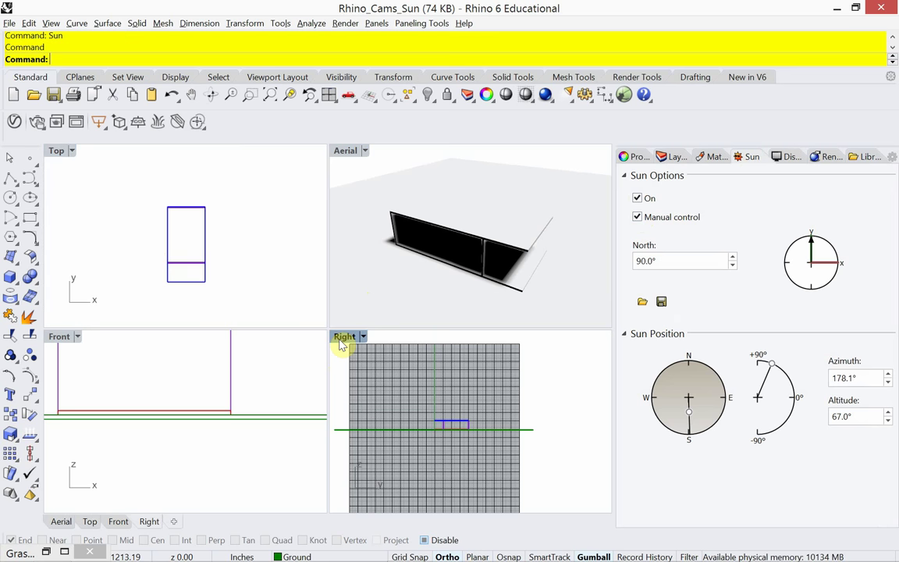
{"action": "key", "text": "F7"}
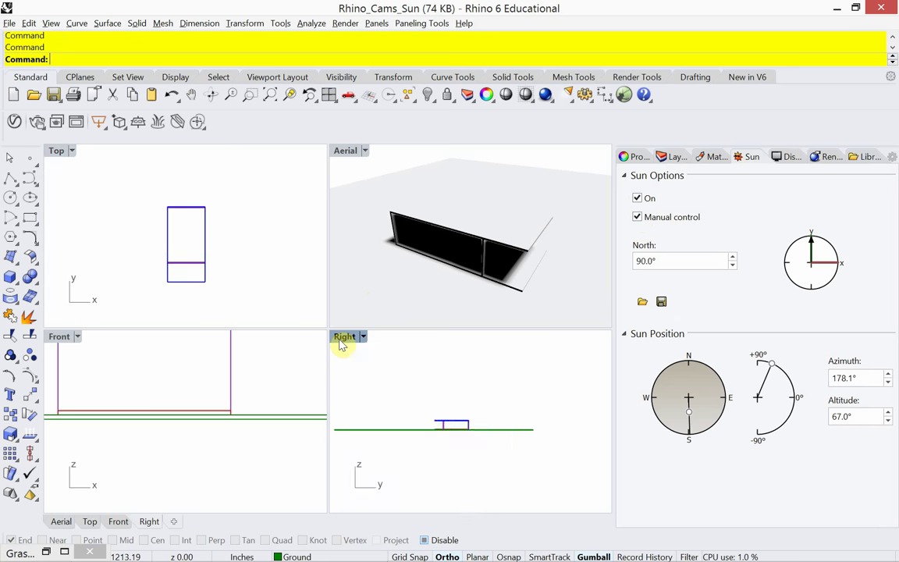
{"action": "right_click_drag", "start_coordinate": [198, 357], "coordinate": [221, 411]}
{"action": "right_click_drag", "start_coordinate": [226, 297], "coordinate": [226, 288]}
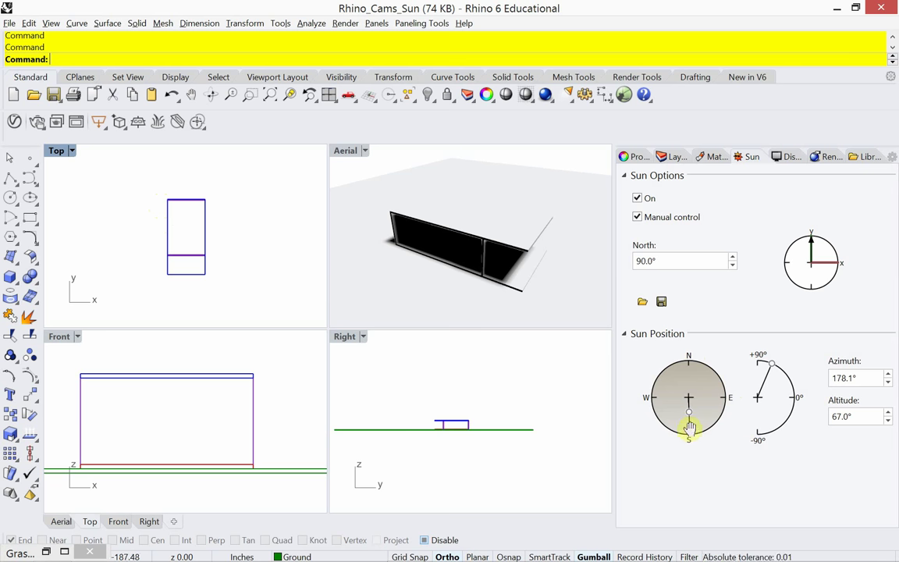
Try different sun azimuths between about 121° and 291°, ending at 222.3°, to compare the building's shadows
{"action": "mouse_move", "coordinate": [689, 431]}
{"action": "left_mouse_down"}
{"action": "mouse_move", "coordinate": [735, 387]}
{"action": "mouse_move", "coordinate": [743, 366]}
{"action": "mouse_move", "coordinate": [724, 333]}
{"action": "mouse_move", "coordinate": [681, 321]}
{"action": "mouse_move", "coordinate": [611, 341]}
{"action": "mouse_move", "coordinate": [546, 380]}
{"action": "mouse_move", "coordinate": [516, 461]}
{"action": "mouse_move", "coordinate": [526, 490]}
{"action": "mouse_move", "coordinate": [580, 372]}
{"action": "mouse_move", "coordinate": [705, 368]}
{"action": "mouse_move", "coordinate": [674, 341]}
{"action": "mouse_move", "coordinate": [590, 374]}
{"action": "left_mouse_up"}
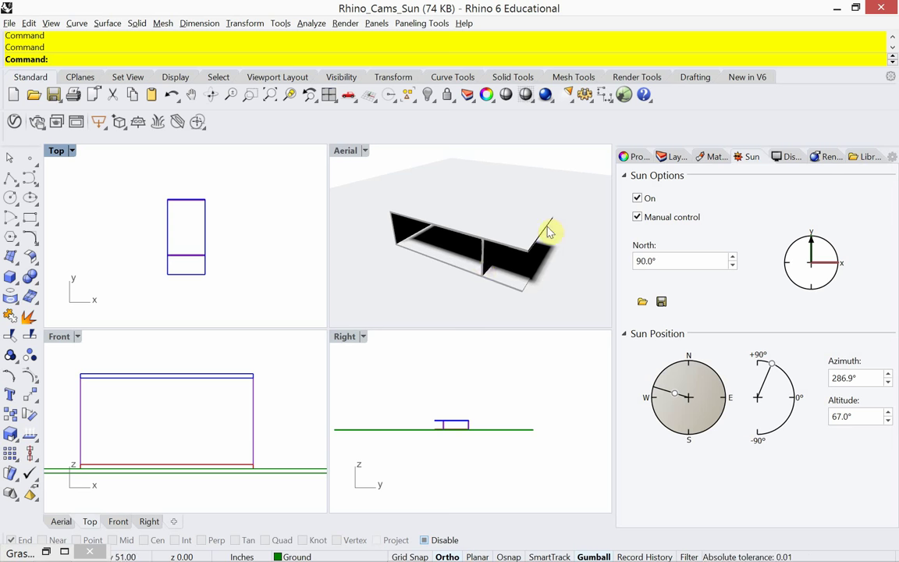
{"action": "mouse_move", "coordinate": [674, 392]}
{"action": "left_mouse_down"}
{"action": "mouse_move", "coordinate": [695, 361]}
{"action": "mouse_move", "coordinate": [719, 377]}
{"action": "mouse_move", "coordinate": [727, 400]}
{"action": "mouse_move", "coordinate": [690, 424]}
{"action": "mouse_move", "coordinate": [647, 424]}
{"action": "mouse_move", "coordinate": [634, 414]}
{"action": "mouse_move", "coordinate": [711, 418]}
{"action": "left_mouse_up"}
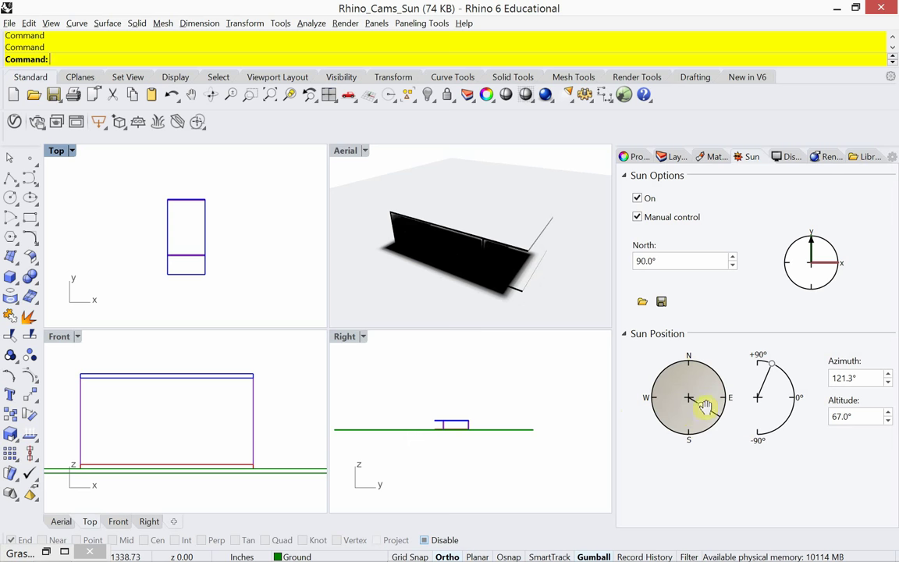
{"action": "mouse_move", "coordinate": [705, 406]}
{"action": "left_mouse_down"}
{"action": "mouse_move", "coordinate": [629, 395]}
{"action": "mouse_move", "coordinate": [618, 377]}
{"action": "left_mouse_up"}
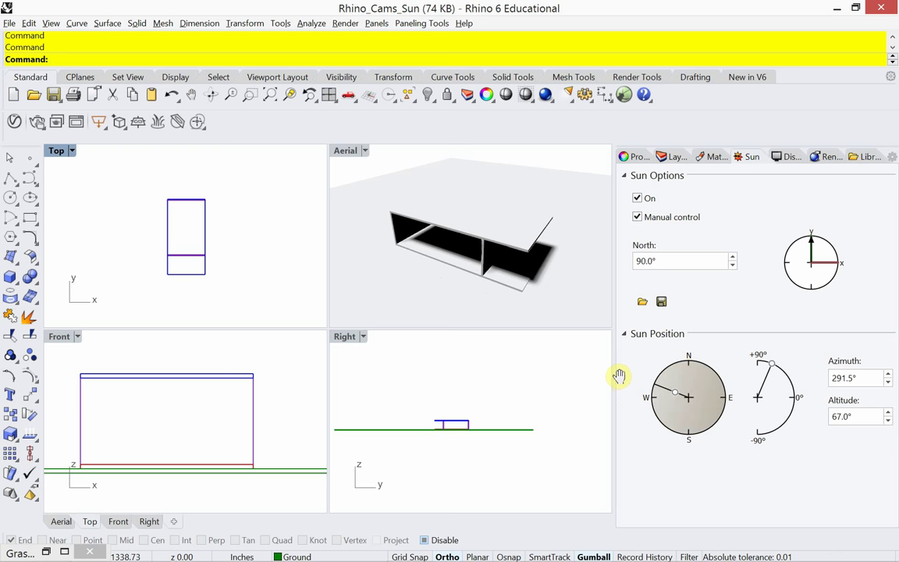
{"action": "mouse_move", "coordinate": [618, 376]}
{"action": "left_mouse_down"}
{"action": "mouse_move", "coordinate": [668, 421]}
{"action": "mouse_move", "coordinate": [754, 422]}
{"action": "mouse_move", "coordinate": [680, 414]}
{"action": "left_mouse_up"}
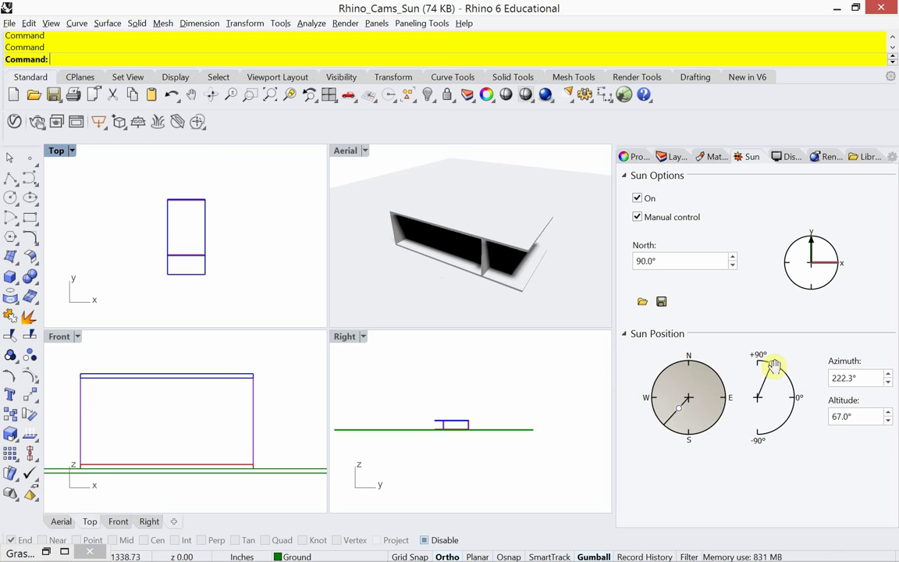
Set the sun's altitude to 37.0° and its azimuth to 271.5°, so the light comes from the west
{"action": "mouse_move", "coordinate": [773, 365]}
{"action": "left_mouse_down"}
{"action": "mouse_move", "coordinate": [787, 375]}
{"action": "mouse_move", "coordinate": [788, 367]}
{"action": "left_mouse_up"}
{"action": "mouse_move", "coordinate": [666, 422]}
{"action": "left_mouse_down"}
{"action": "mouse_move", "coordinate": [609, 377]}
{"action": "mouse_move", "coordinate": [614, 382]}
{"action": "mouse_move", "coordinate": [616, 368]}
{"action": "left_mouse_up"}
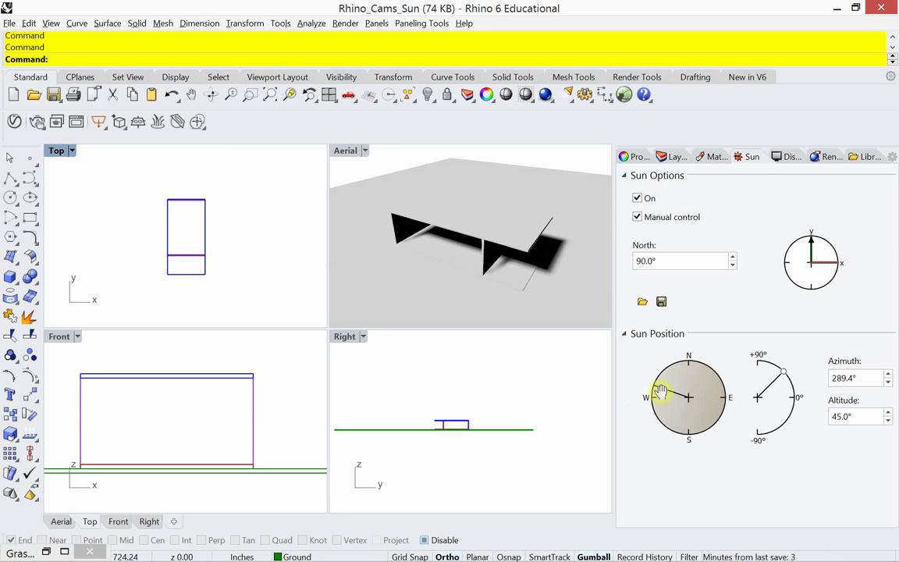
{"action": "mouse_move", "coordinate": [662, 391]}
{"action": "left_mouse_down"}
{"action": "mouse_move", "coordinate": [664, 442]}
{"action": "mouse_move", "coordinate": [654, 418]}
{"action": "left_mouse_up"}
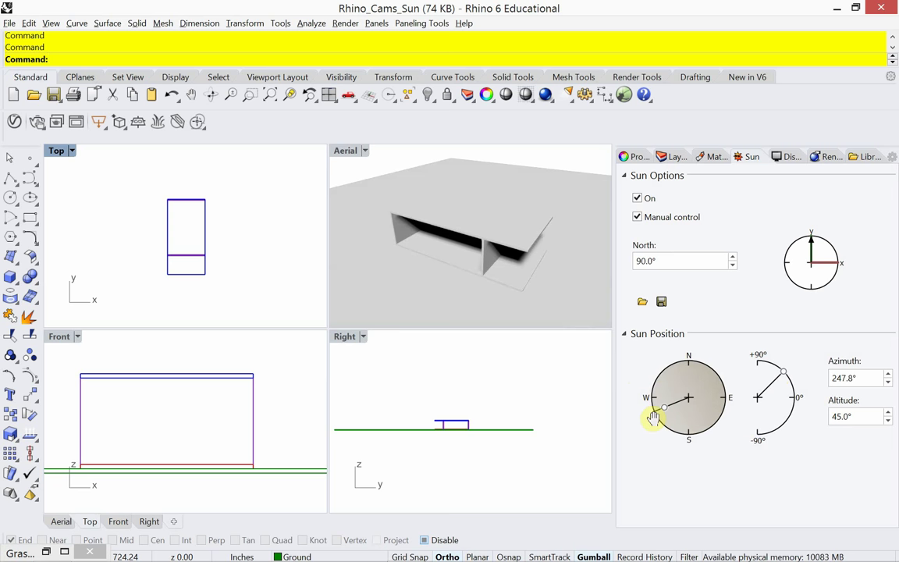
{"action": "mouse_move", "coordinate": [786, 375]}
{"action": "left_mouse_down"}
{"action": "mouse_move", "coordinate": [791, 391]}
{"action": "mouse_move", "coordinate": [789, 381]}
{"action": "left_mouse_up"}
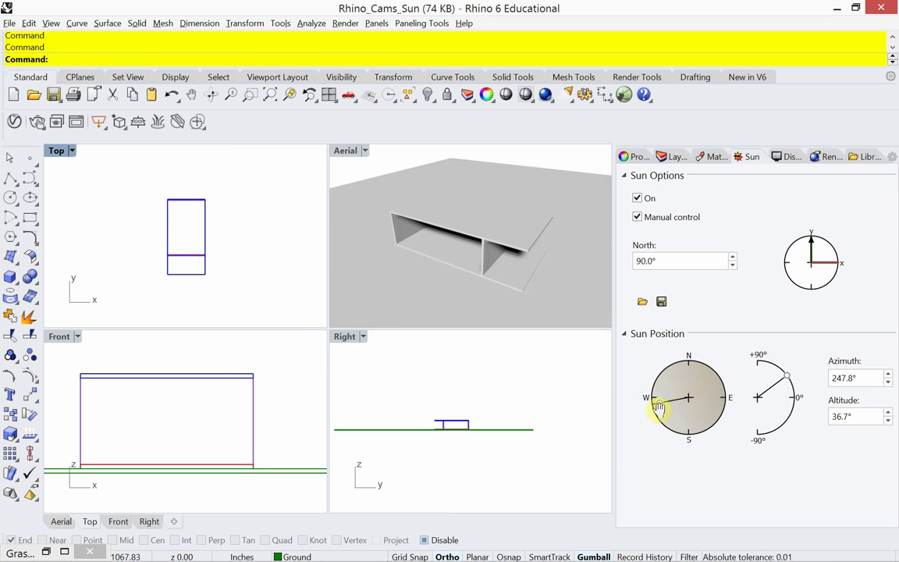
{"action": "mouse_move", "coordinate": [658, 408]}
{"action": "left_mouse_down"}
{"action": "mouse_move", "coordinate": [664, 413]}
{"action": "mouse_move", "coordinate": [652, 400]}
{"action": "left_mouse_up"}
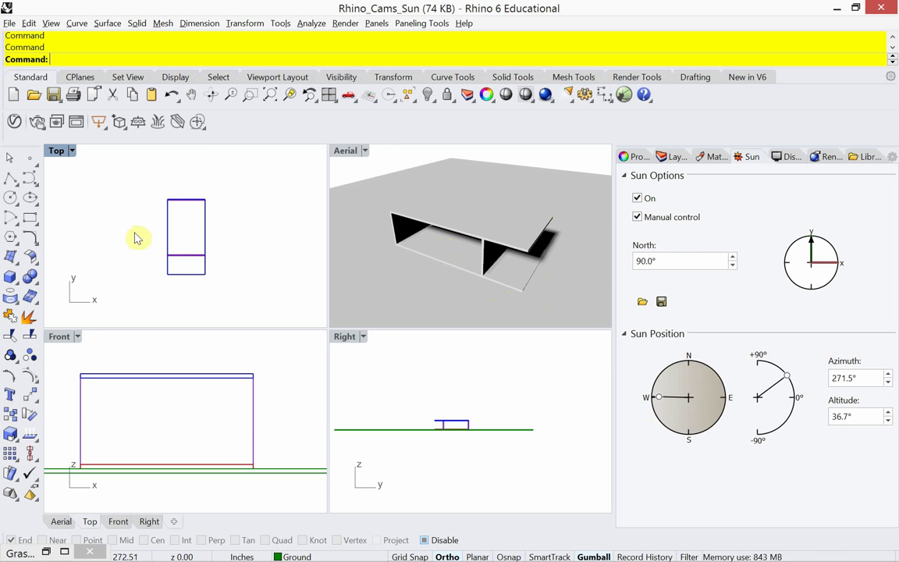
{"action": "mouse_move", "coordinate": [787, 377]}
{"action": "left_mouse_down"}
{"action": "mouse_move", "coordinate": [779, 363]}
{"action": "mouse_move", "coordinate": [783, 387]}
{"action": "mouse_move", "coordinate": [786, 377]}
{"action": "left_mouse_up"}
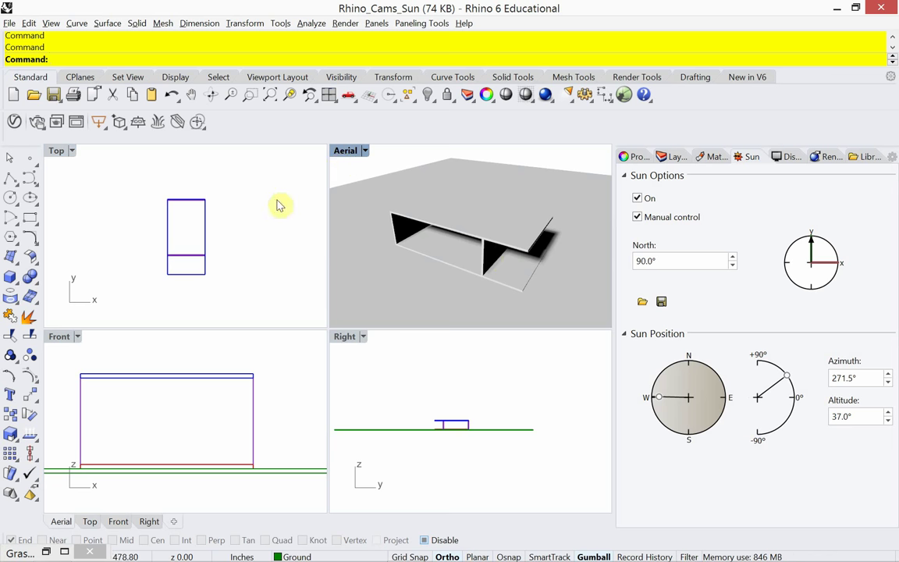
Open the Snapshots manager with the Snapshots command and place it over the Top viewport
{"action": "type", "text": "Snap"}
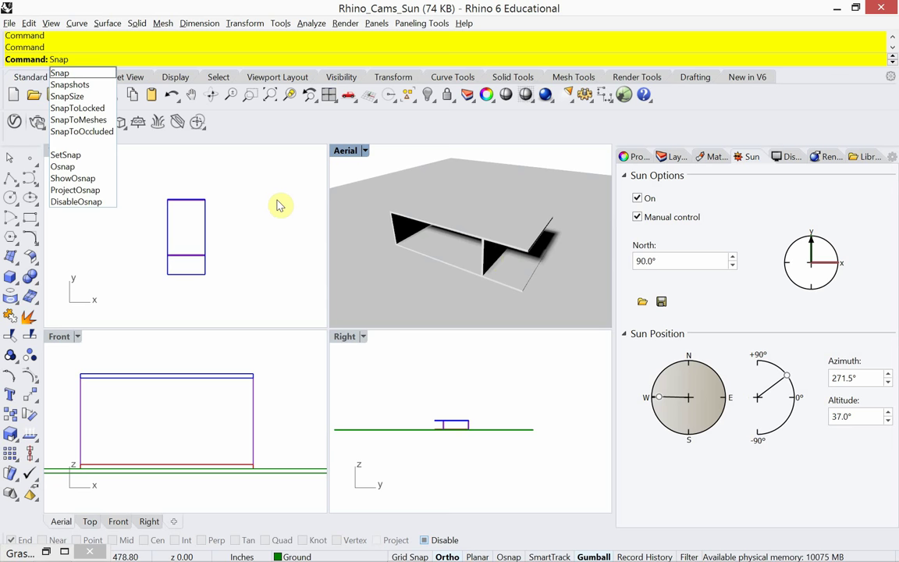
{"action": "type", "text": "shotsshots"}
{"action": "key", "text": "Return"}
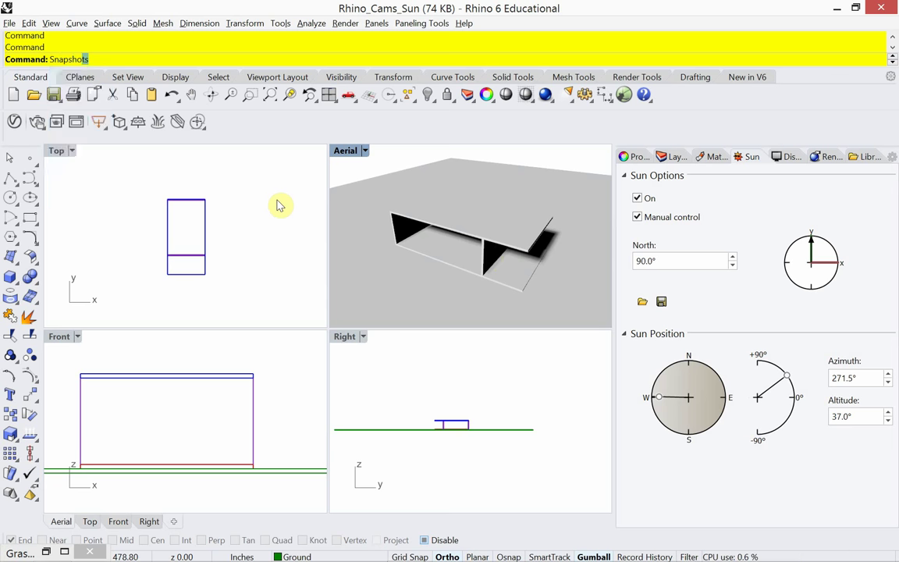
{"action": "left_click_drag", "start_coordinate": [244, 19], "coordinate": [178, 142]}
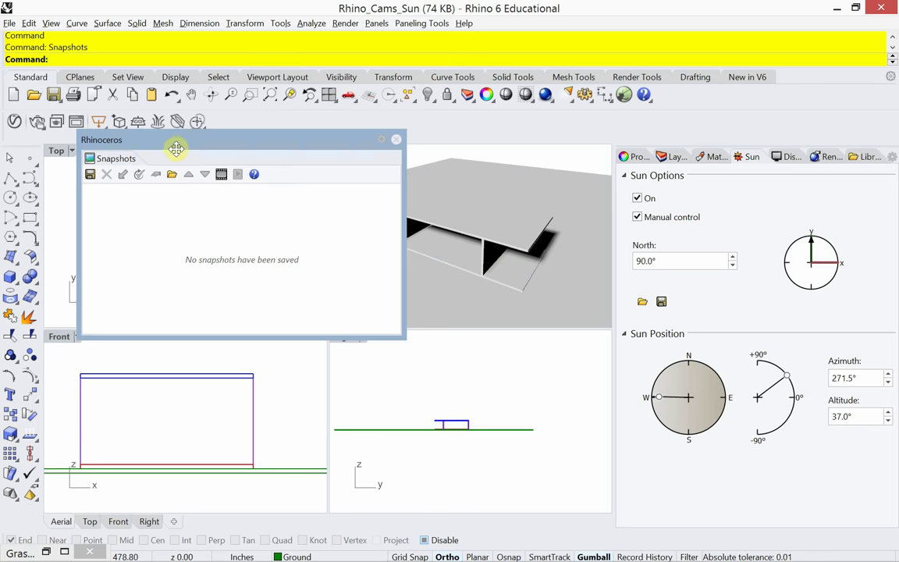
Save the current state as a new snapshot named Aerial, proceeding to the choice of what it stores
{"action": "left_click", "coordinate": [91, 175]}
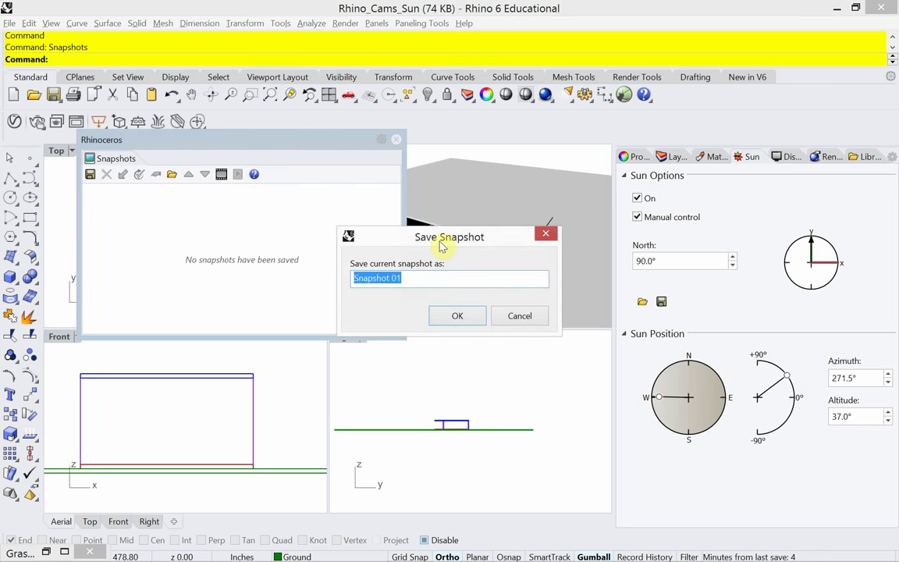
{"action": "left_click_drag", "start_coordinate": [443, 251], "coordinate": [443, 253]}
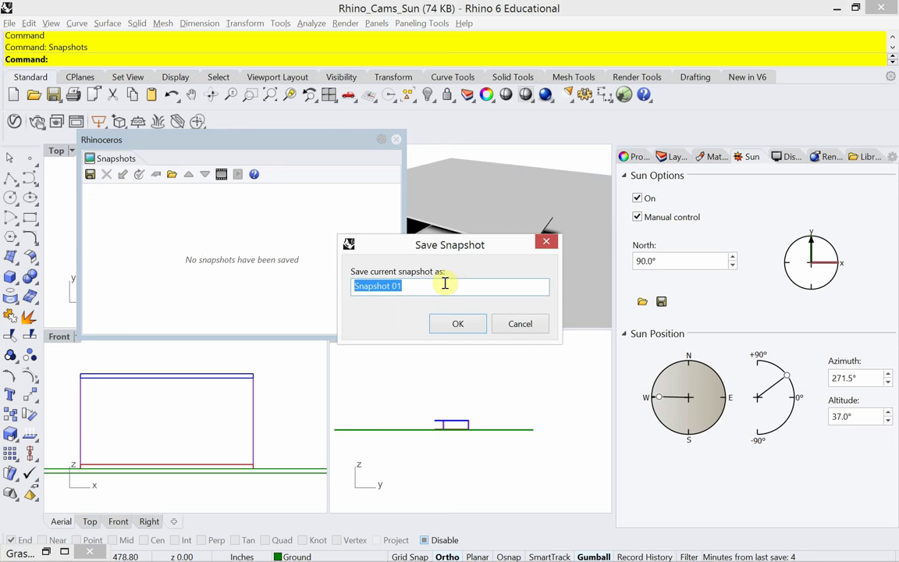
{"action": "type", "text": "a"}
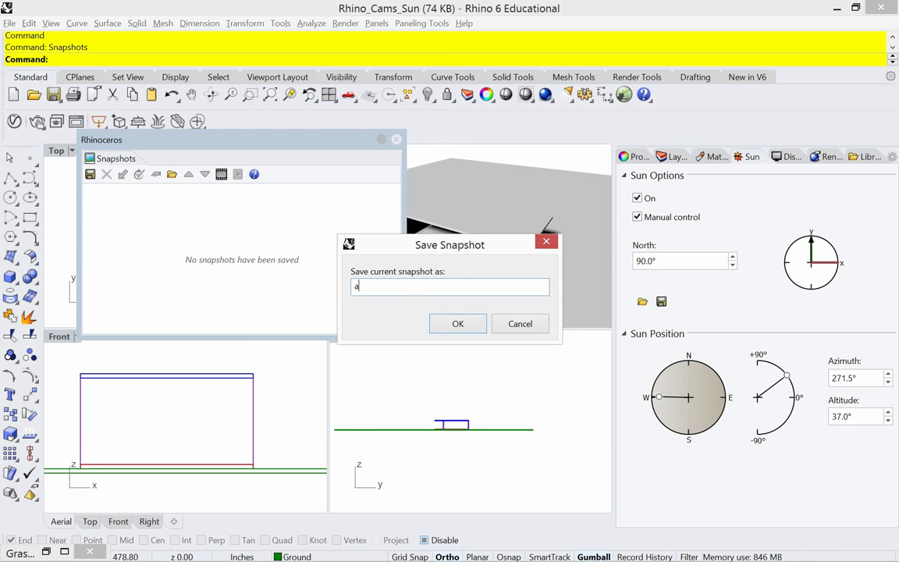
{"action": "type", "text": "eri"}
{"action": "key", "text": "BackSpace"}
{"action": "key", "text": "BackSpace"}
{"action": "key", "text": "BackSpace"}
{"action": "key", "text": "BackSpace"}
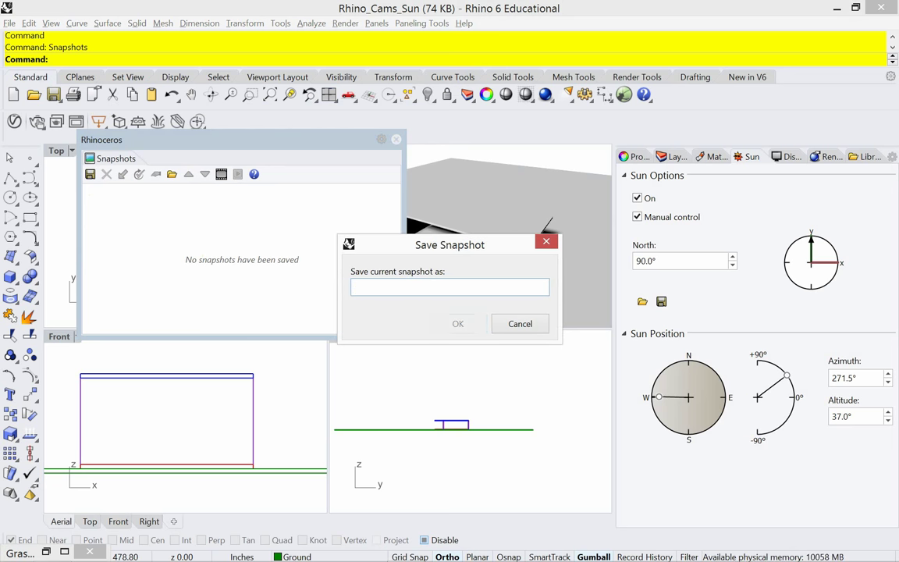
{"action": "type", "text": "Aerial"}
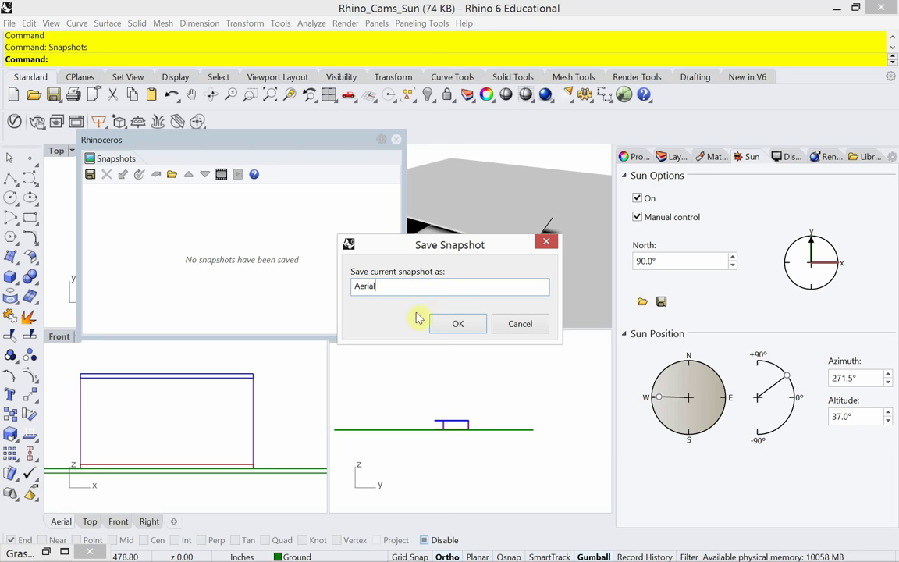
{"action": "left_click", "coordinate": [458, 324]}
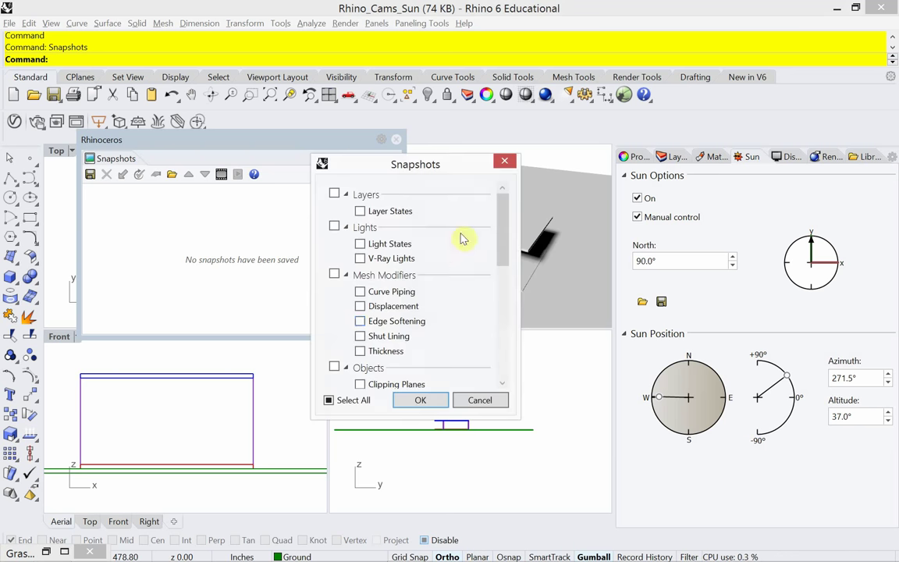
Collapse every category in the Aerial snapshot's contents list and clear the Rendering and Views categories
{"action": "left_click", "coordinate": [347, 195]}
{"action": "left_click", "coordinate": [347, 215]}
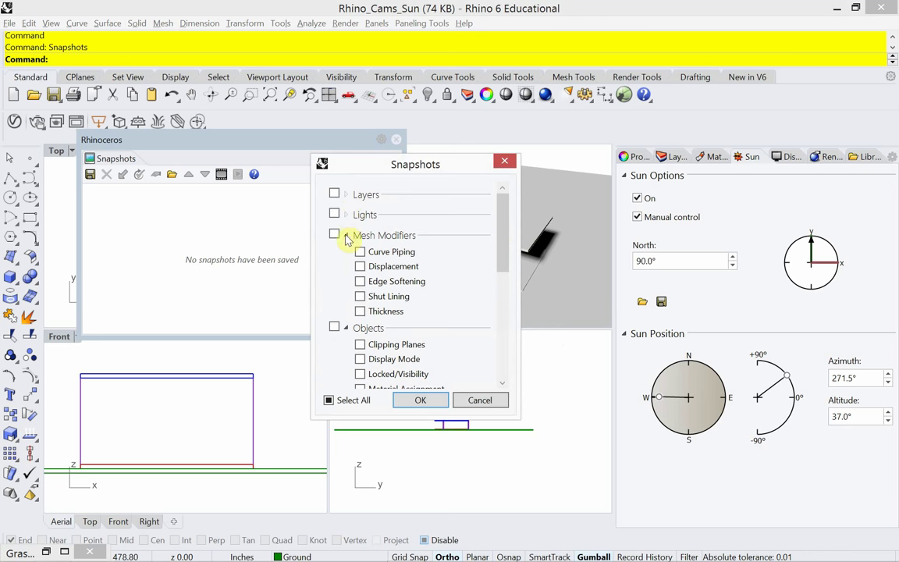
{"action": "left_click", "coordinate": [347, 236]}
{"action": "left_click", "coordinate": [346, 256]}
{"action": "left_click", "coordinate": [347, 276]}
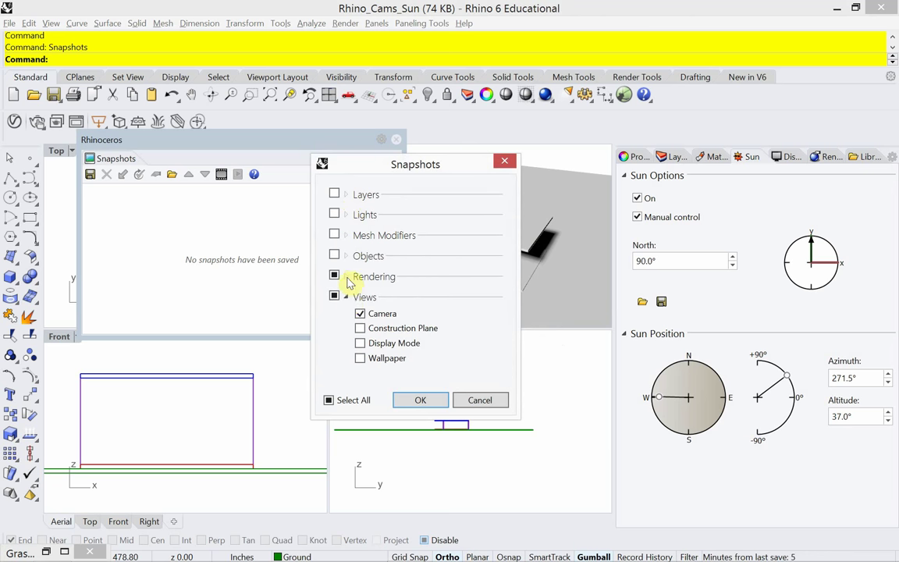
{"action": "left_click", "coordinate": [347, 297]}
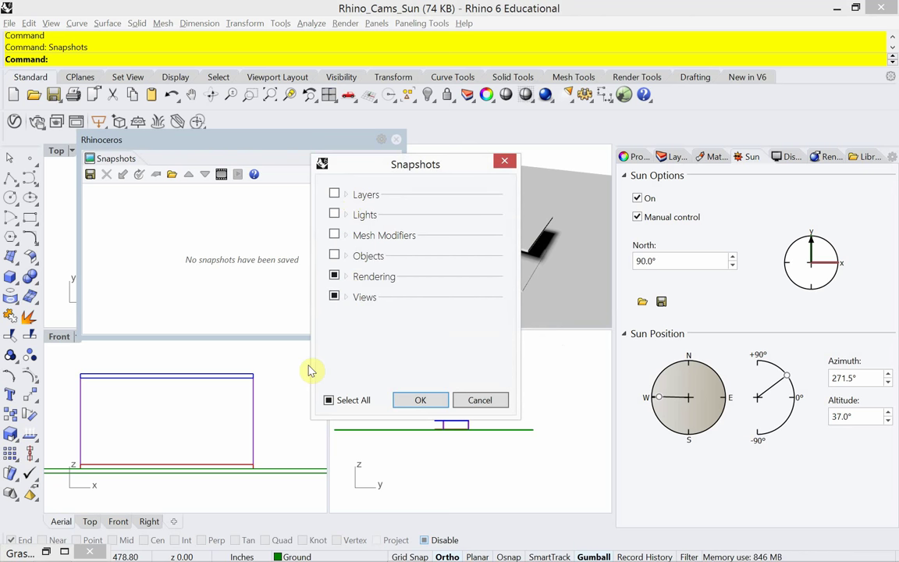
{"action": "left_click", "coordinate": [334, 276]}
{"action": "left_click", "coordinate": [334, 296]}
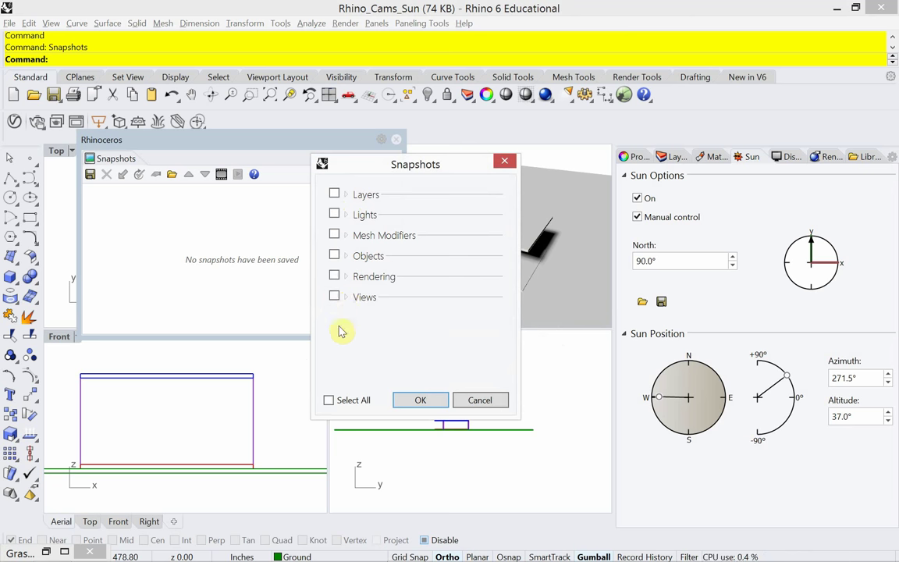
Examine which items the Layers, Lights, Mesh Modifiers and Objects categories offer for storing in the snapshot
{"action": "left_click", "coordinate": [347, 195]}
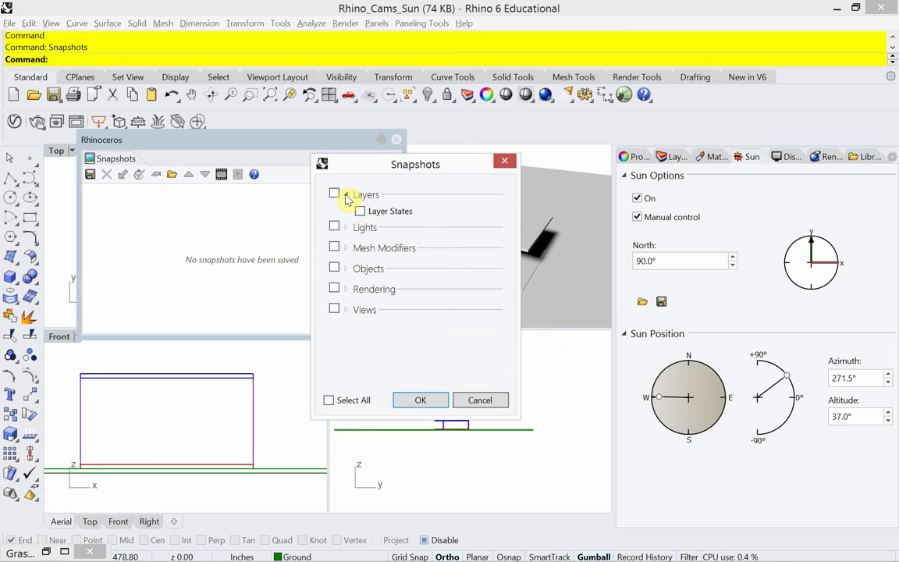
{"action": "left_click", "coordinate": [346, 195]}
{"action": "left_click", "coordinate": [346, 216]}
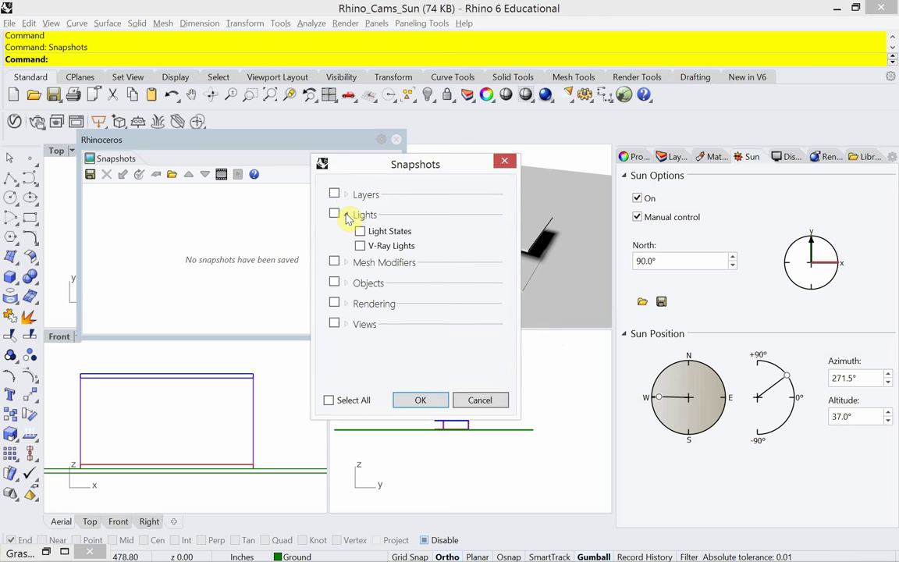
{"action": "left_click", "coordinate": [347, 215]}
{"action": "left_click", "coordinate": [347, 236]}
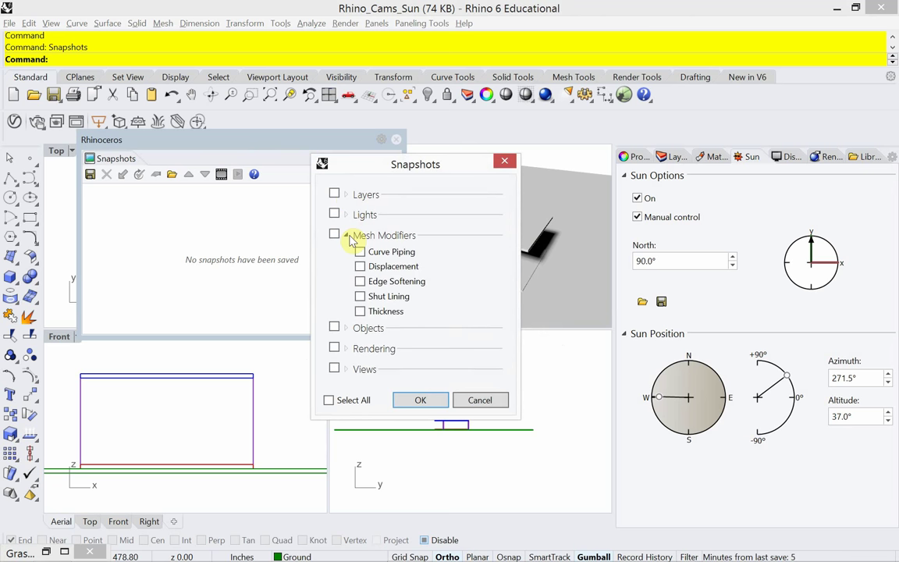
{"action": "left_click", "coordinate": [348, 236]}
{"action": "left_click", "coordinate": [346, 256]}
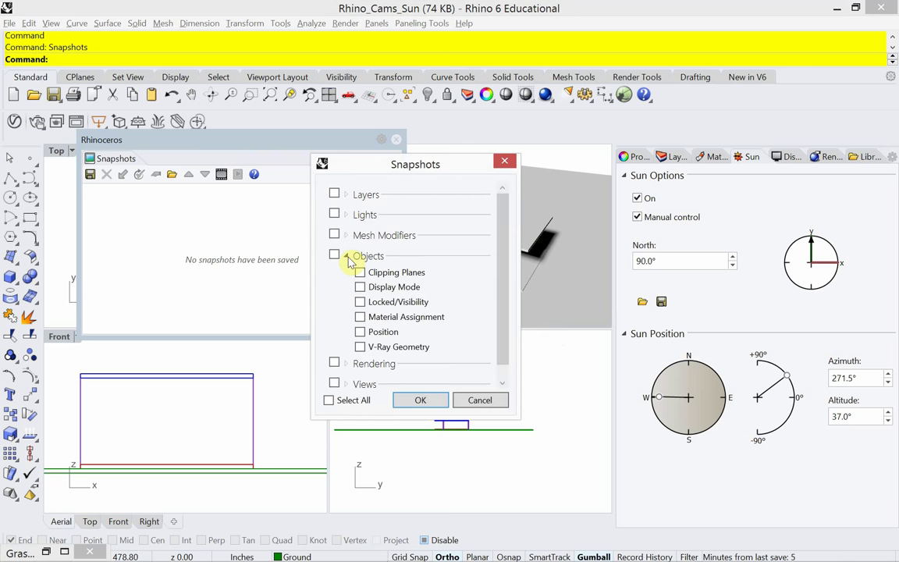
{"action": "left_click", "coordinate": [347, 256]}
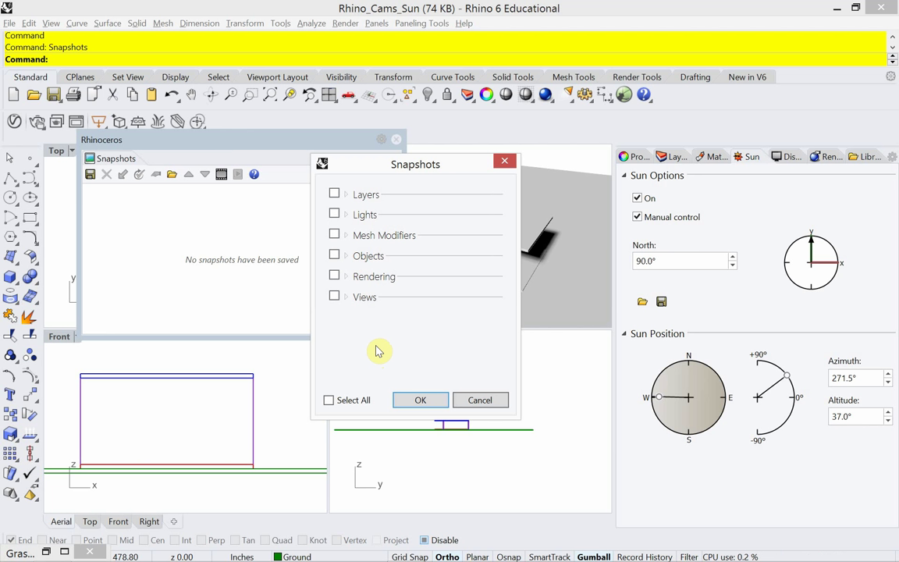
Include only Camera under Views and Sun under Rendering, and finish saving the Aerial snapshot
{"action": "left_click", "coordinate": [347, 299]}
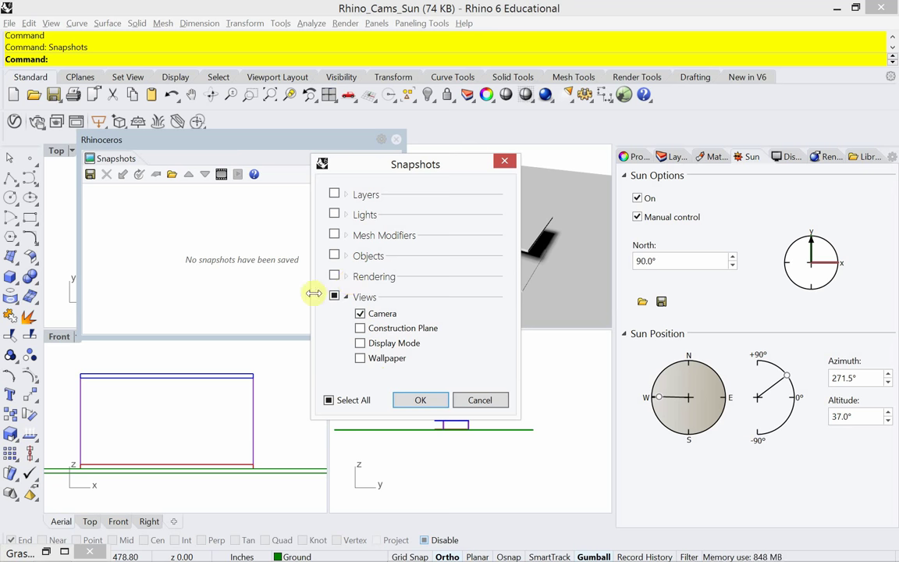
{"action": "left_click", "coordinate": [347, 278]}
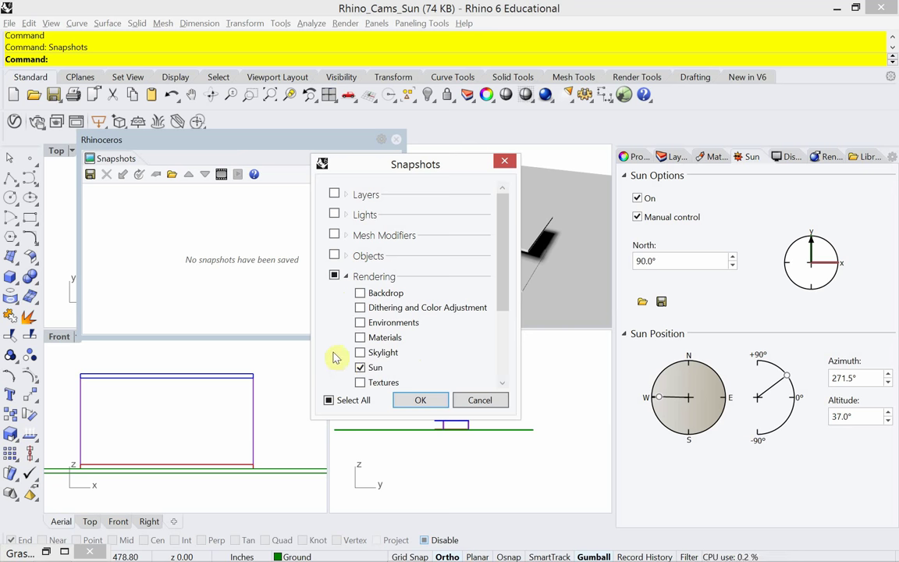
{"action": "left_click_drag", "start_coordinate": [512, 267], "coordinate": [513, 341]}
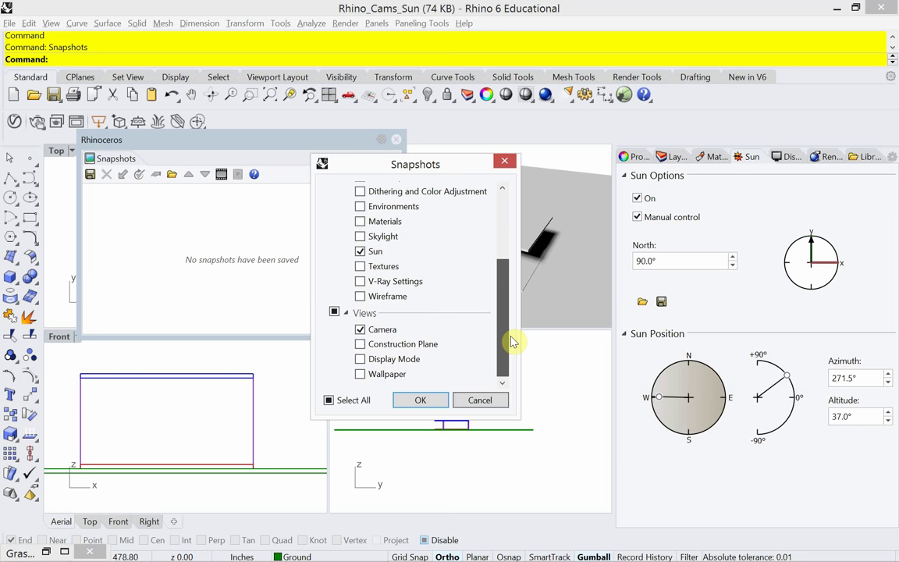
{"action": "left_click", "coordinate": [420, 400]}
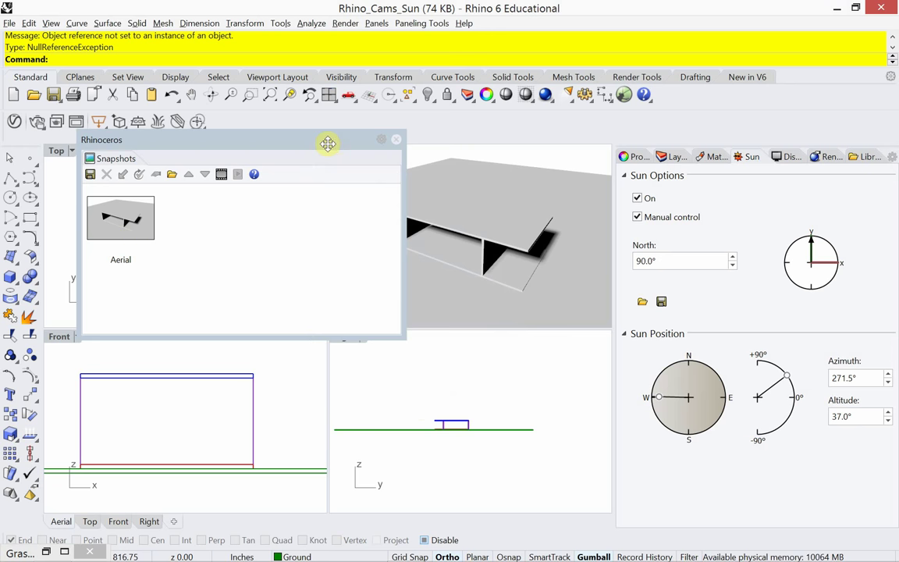
Restore the Eye-Level named view in the Aerial viewport and place the Snapshots manager clear of it
{"action": "left_click_drag", "start_coordinate": [327, 140], "coordinate": [327, 270]}
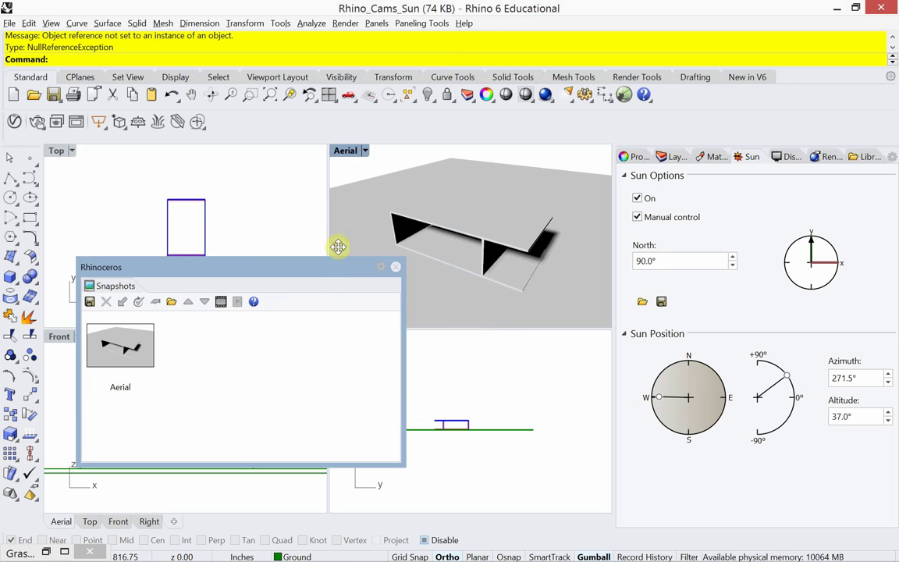
{"action": "left_click", "coordinate": [364, 151]}
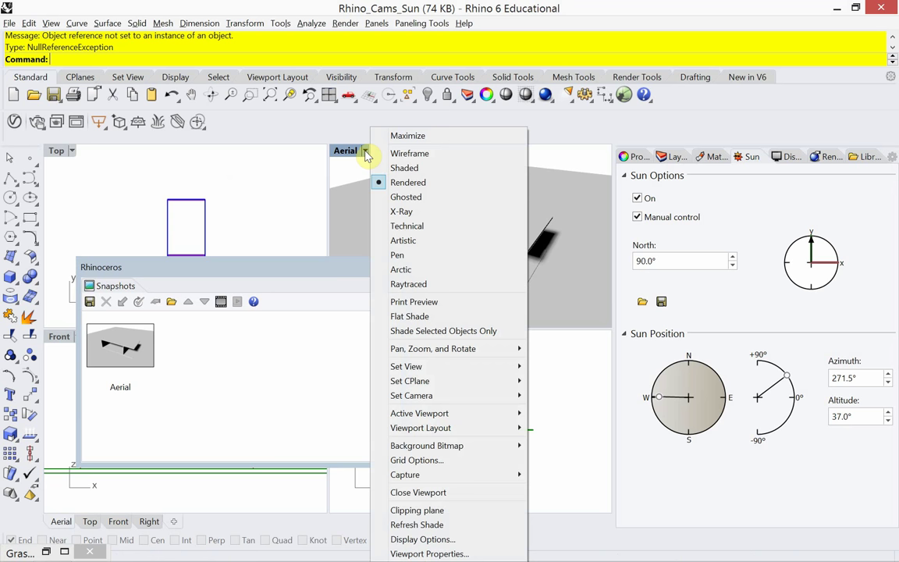
{"action": "mouse_move", "coordinate": [499, 366]}
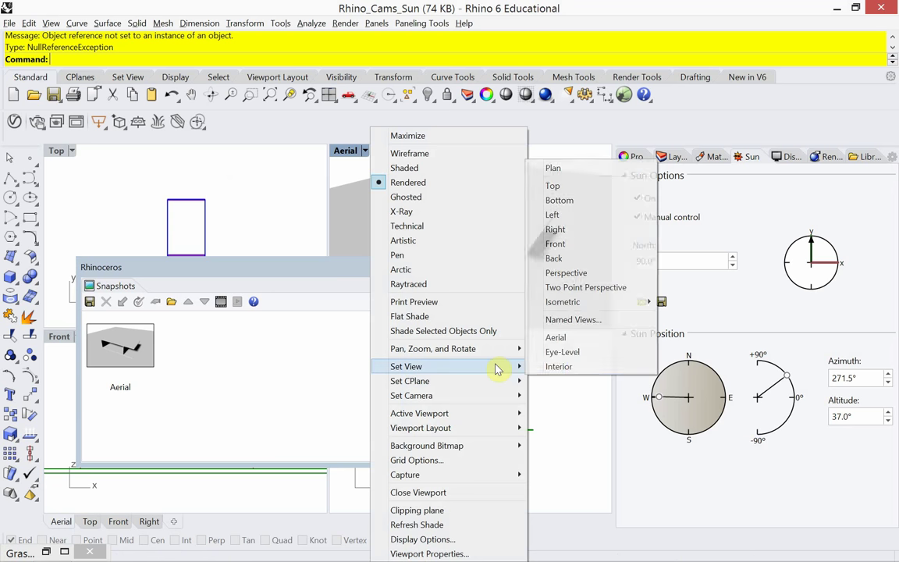
{"action": "left_click", "coordinate": [576, 360]}
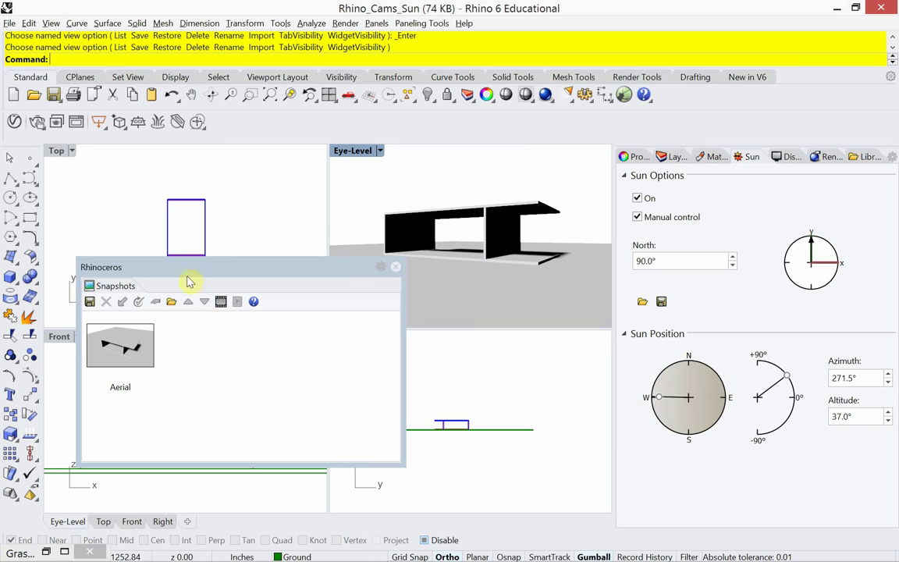
{"action": "left_click_drag", "start_coordinate": [189, 272], "coordinate": [208, 308]}
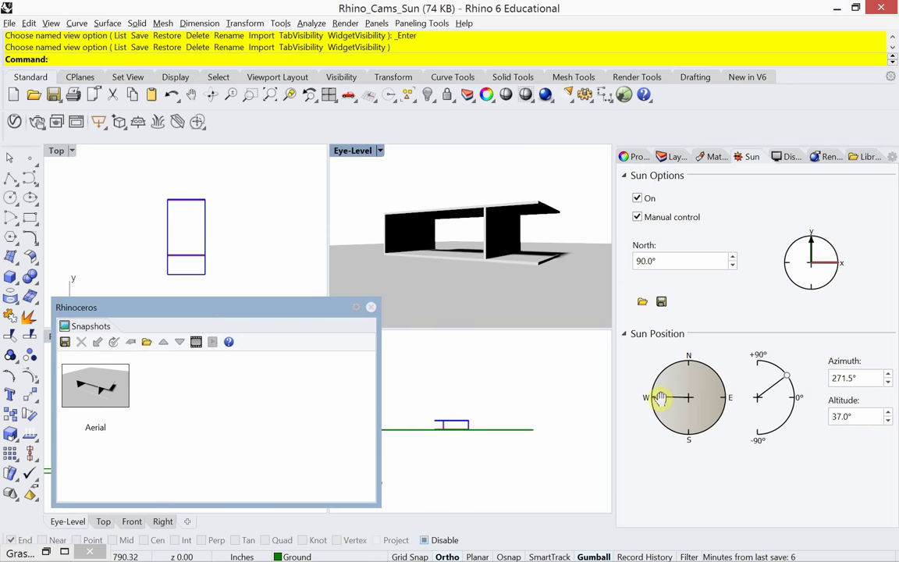
Set the sun's azimuth to 204.1° and its altitude to 28.3° for the Eye-Level view
{"action": "left_click_drag", "start_coordinate": [653, 397], "coordinate": [676, 426]}
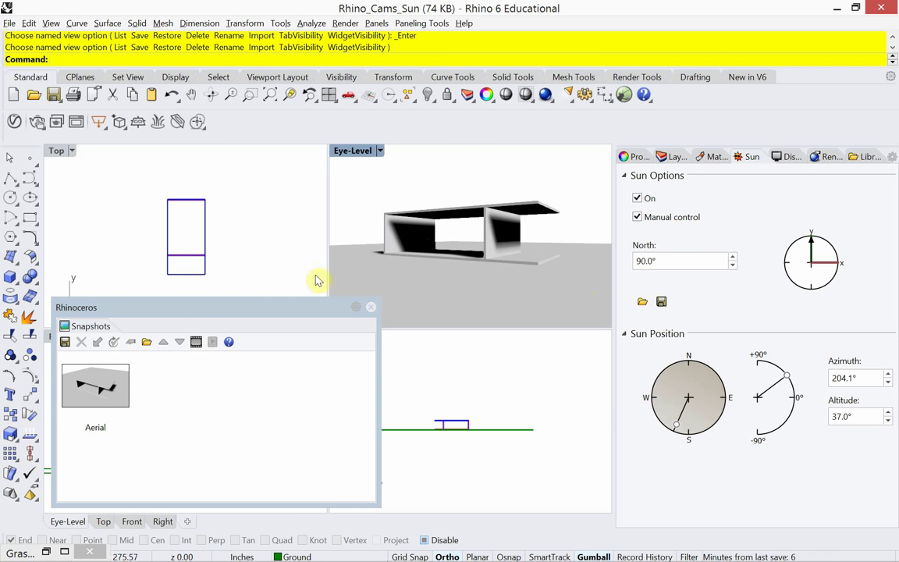
{"action": "left_click_drag", "start_coordinate": [277, 306], "coordinate": [292, 357]}
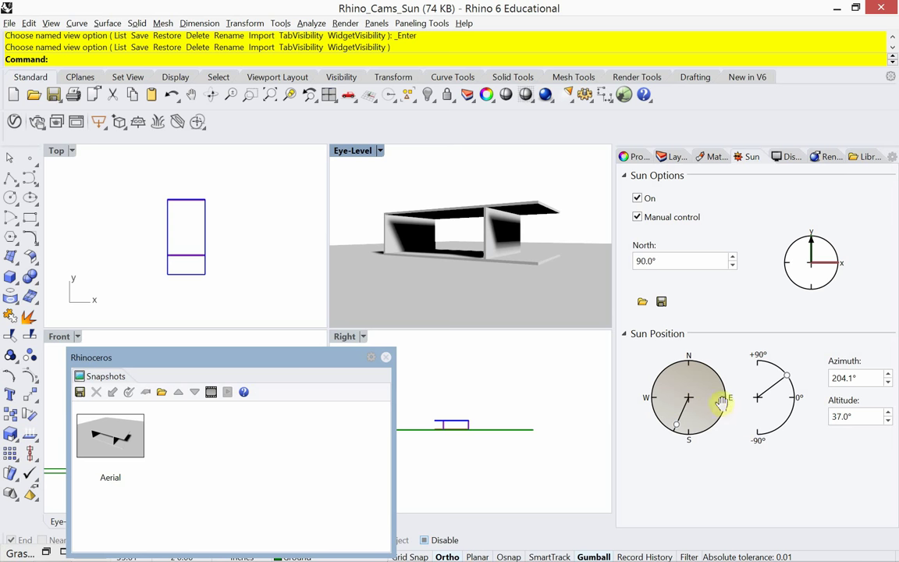
{"action": "left_click_drag", "start_coordinate": [790, 378], "coordinate": [794, 381]}
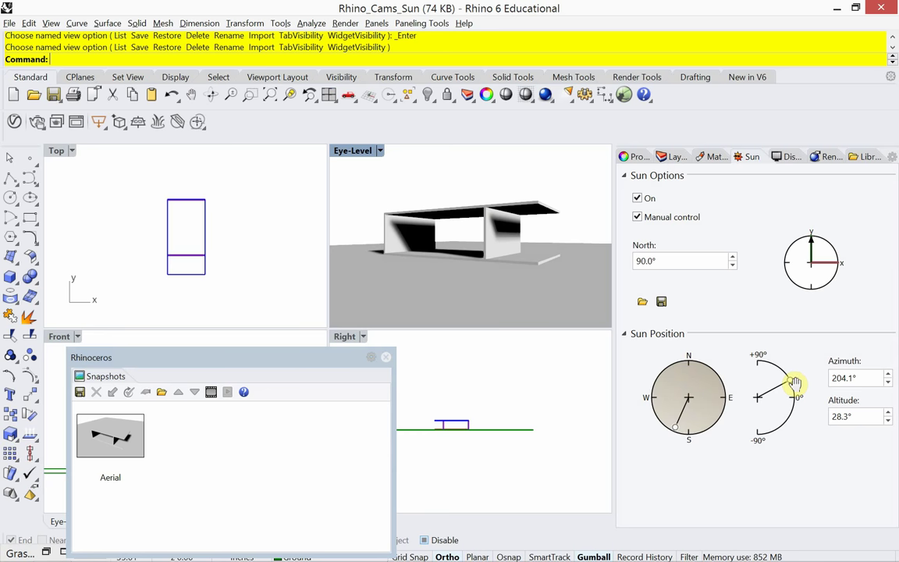
Save the current state as a new snapshot named Eye-Level, storing the Sun and Camera settings
{"action": "left_click_drag", "start_coordinate": [270, 363], "coordinate": [260, 256]}
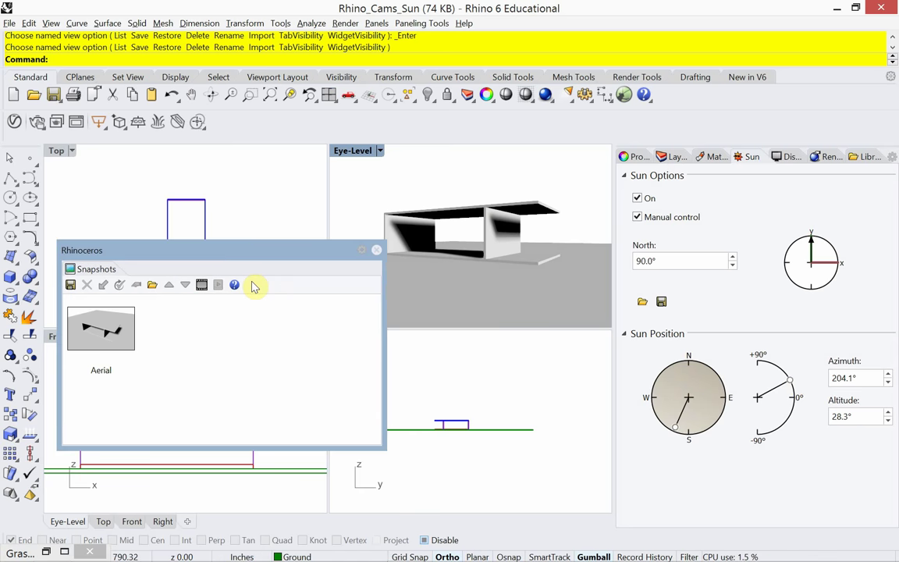
{"action": "left_click", "coordinate": [70, 286]}
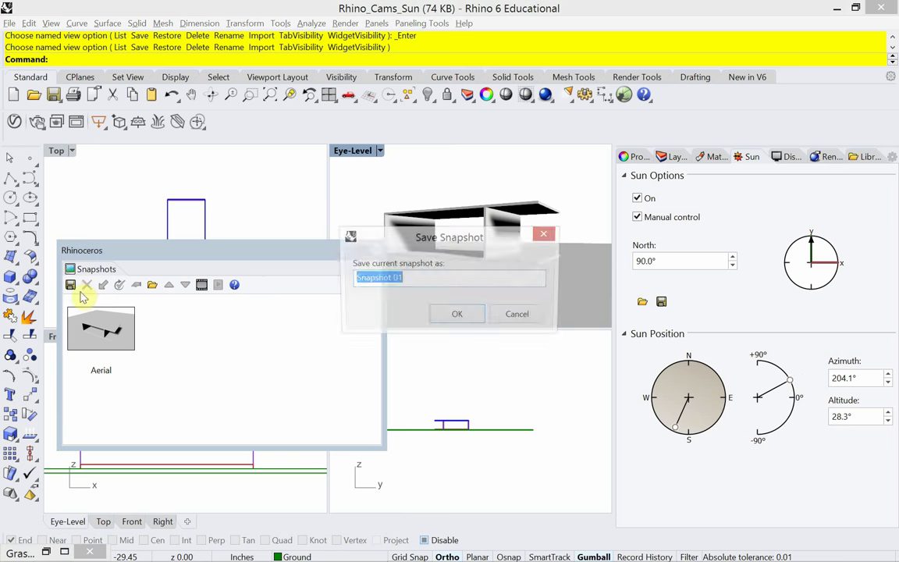
{"action": "type", "text": "Ey"}
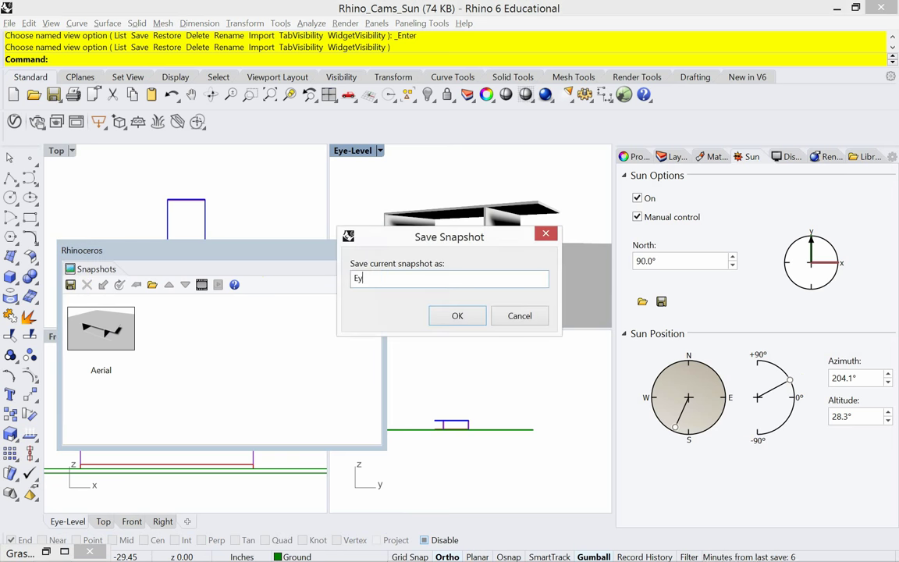
{"action": "type", "text": "e-Level"}
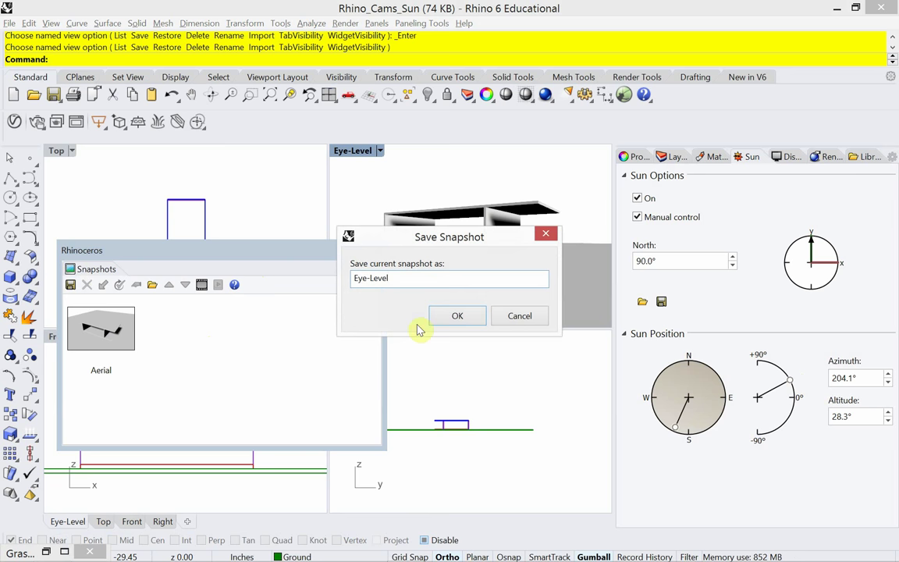
{"action": "left_click", "coordinate": [458, 315]}
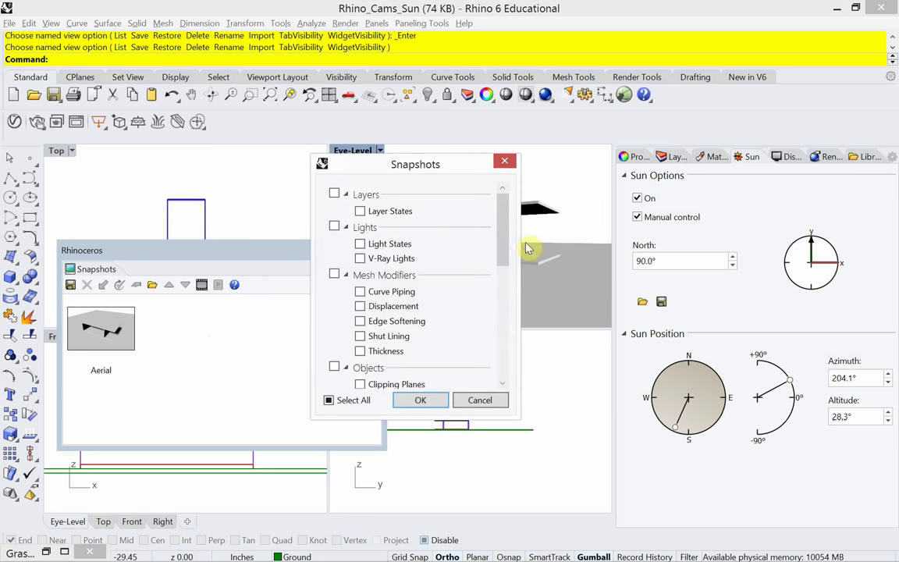
{"action": "left_click_drag", "start_coordinate": [504, 231], "coordinate": [517, 331]}
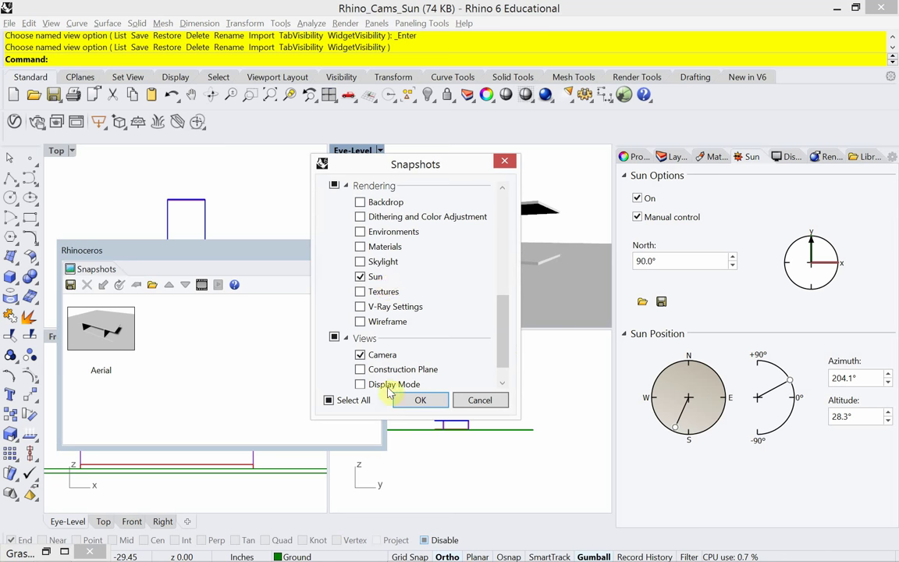
{"action": "left_click", "coordinate": [420, 401]}
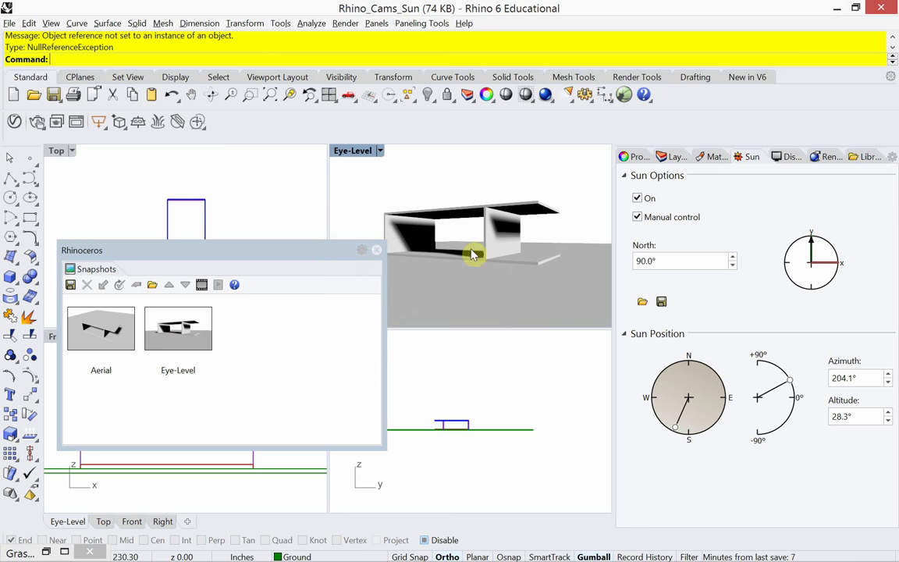
Restore the Aerial snapshot and return to the Eye-Level snapshot to compare their cameras and sun settings
{"action": "double_click", "coordinate": [101, 342]}
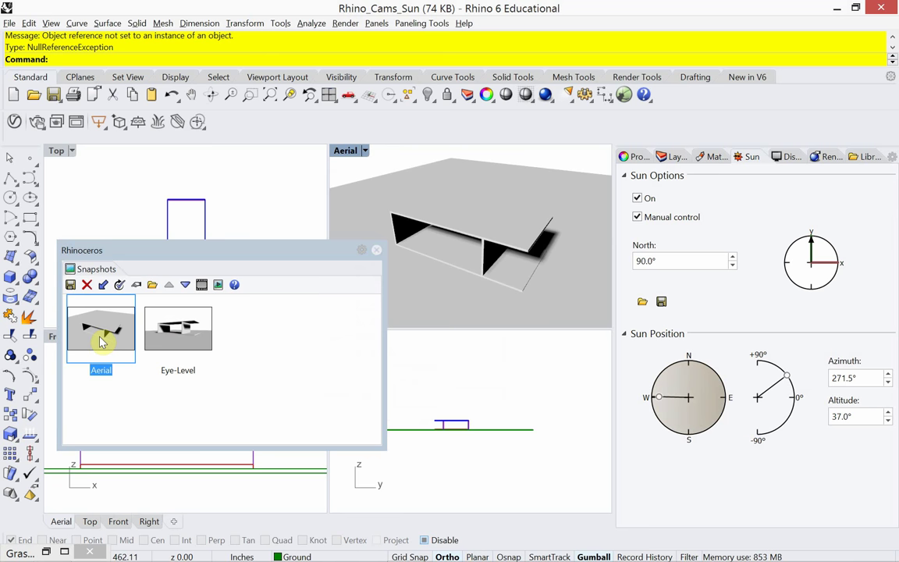
{"action": "double_click", "coordinate": [173, 340]}
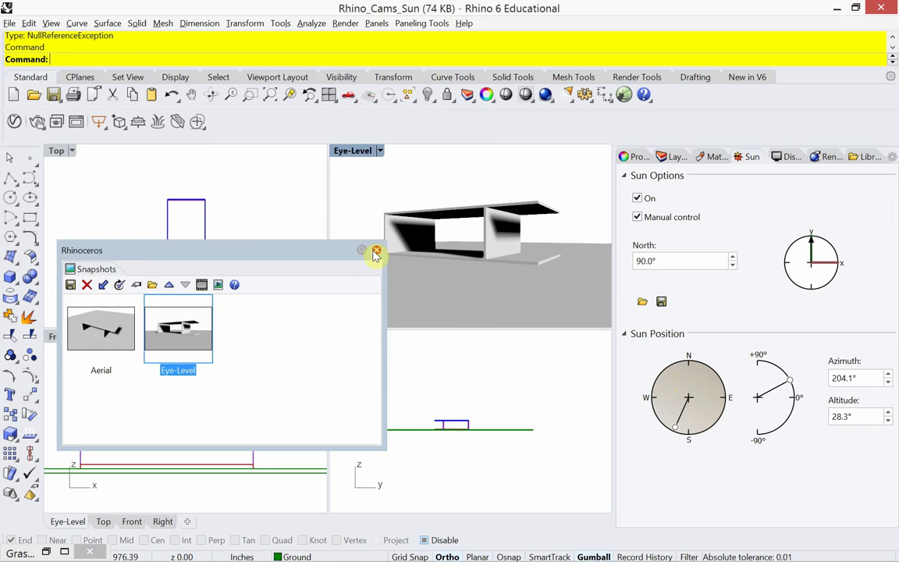
Restore the Interior named view in the Eye-Level viewport and shift the Snapshots manager away from it
{"action": "left_click", "coordinate": [380, 150]}
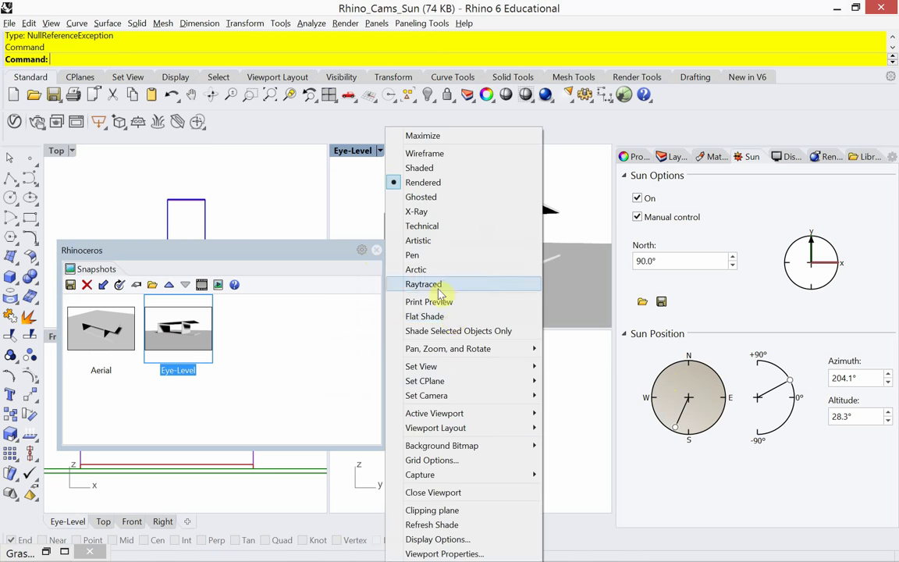
{"action": "mouse_move", "coordinate": [484, 367]}
{"action": "left_click", "coordinate": [575, 367]}
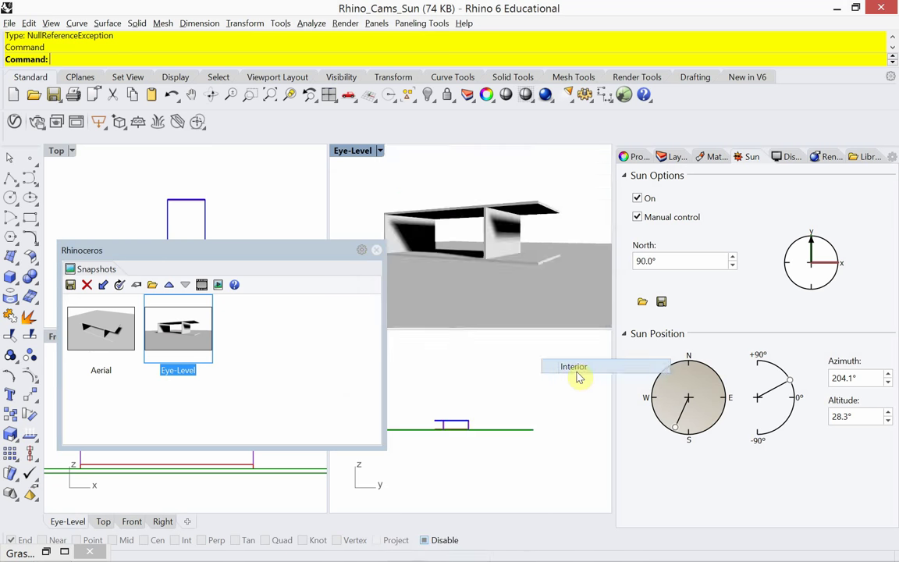
{"action": "left_click_drag", "start_coordinate": [300, 250], "coordinate": [248, 225]}
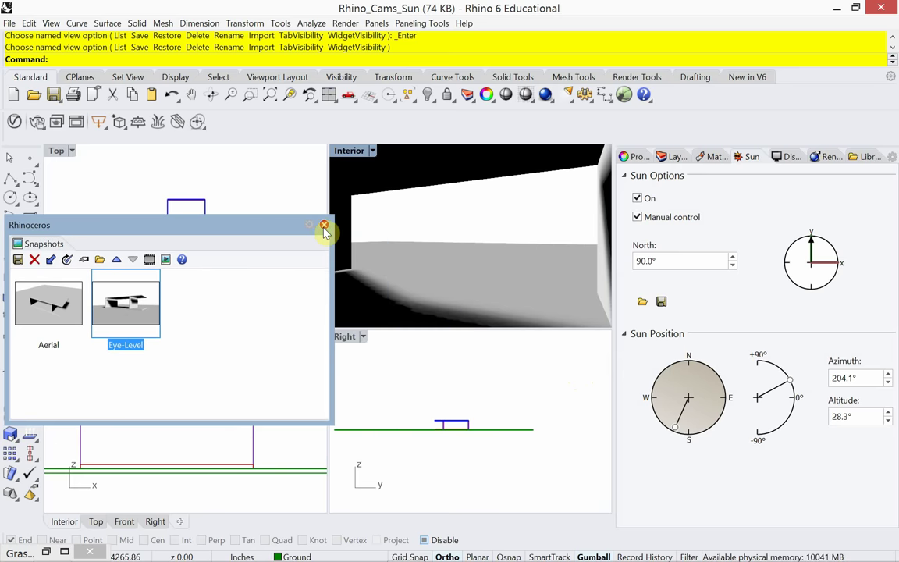
Uncover the Top viewport by moving the Snapshots manager down, and set the sun's azimuth to 170.8°
{"action": "left_click_drag", "start_coordinate": [284, 227], "coordinate": [323, 348]}
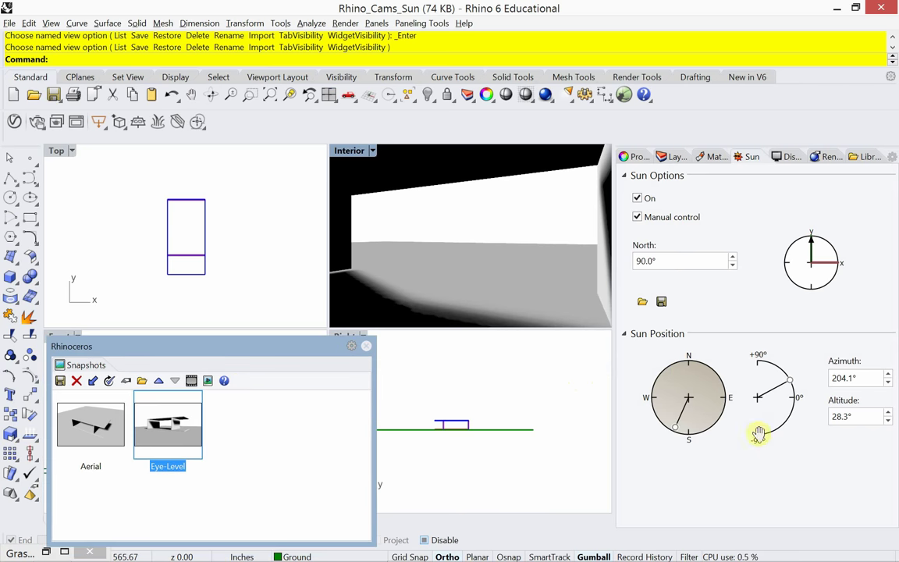
{"action": "mouse_move", "coordinate": [677, 433]}
{"action": "left_mouse_down"}
{"action": "mouse_move", "coordinate": [652, 396]}
{"action": "mouse_move", "coordinate": [685, 426]}
{"action": "mouse_move", "coordinate": [700, 396]}
{"action": "mouse_move", "coordinate": [690, 423]}
{"action": "left_mouse_up"}
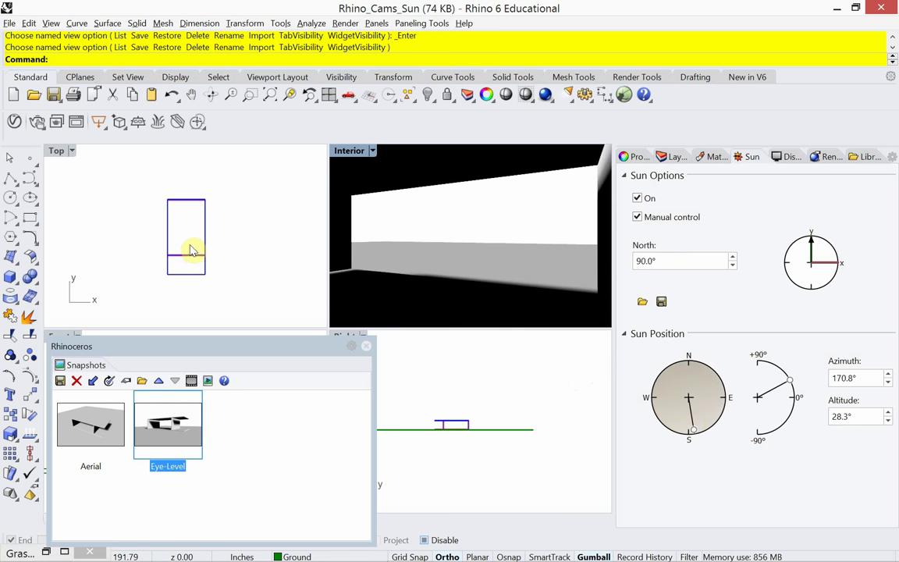
Run the Camera command and show the Interior view's camera object in the other viewports
{"action": "scroll", "coordinate": [193, 249], "scroll_direction": "up", "scroll_amount": 4}
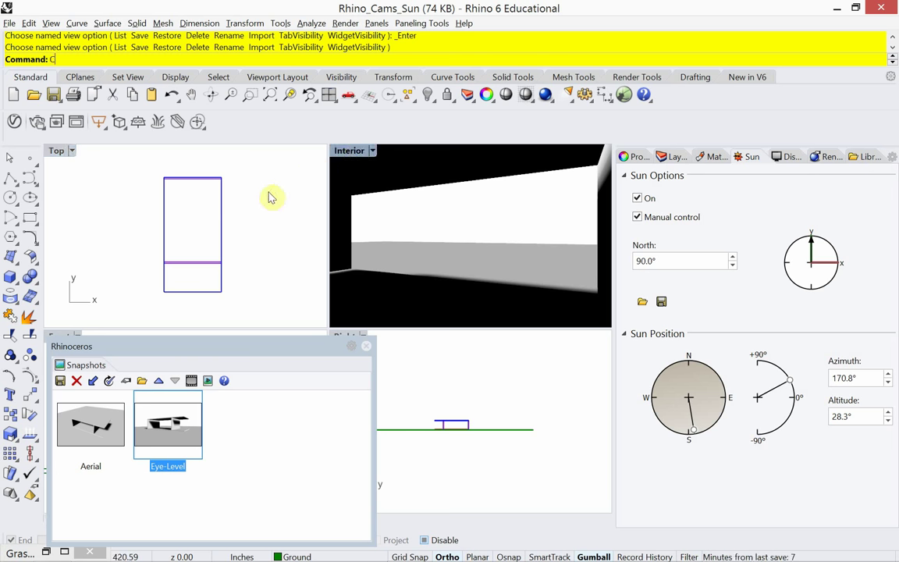
{"action": "type", "text": "amera"}
{"action": "key", "text": "Return"}
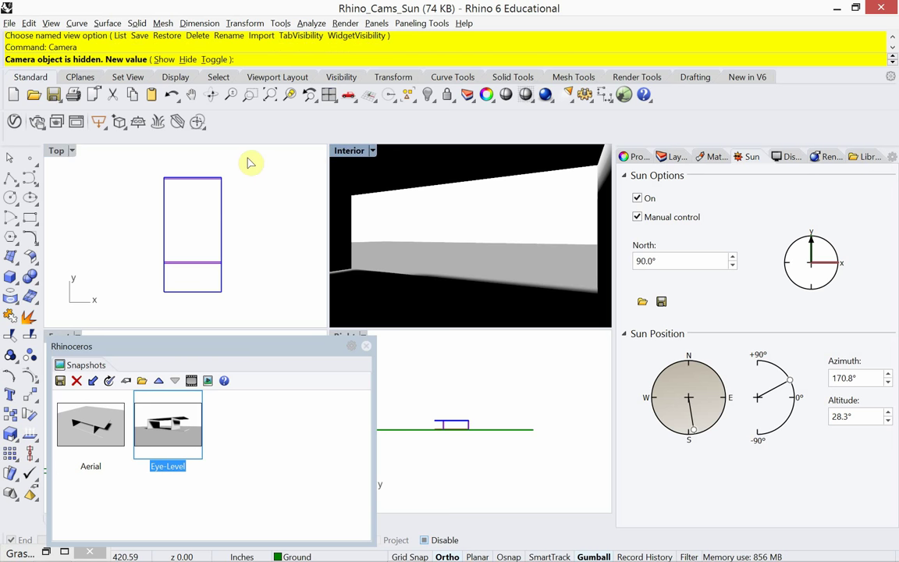
{"action": "left_click", "coordinate": [163, 59]}
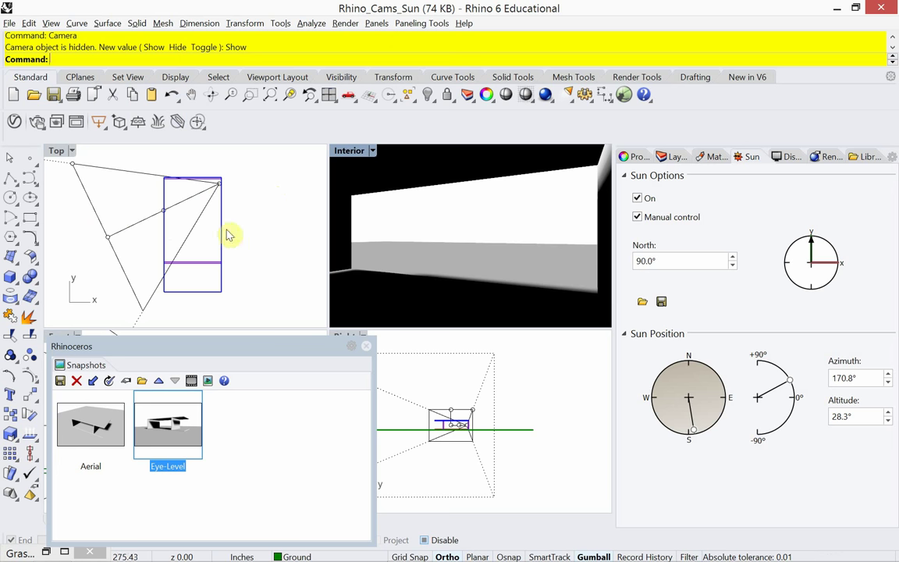
Set the sun's azimuth to 204.7° and altitude to 41.6°, and move the Snapshots manager up off the viewport tabs
{"action": "left_click_drag", "start_coordinate": [692, 434], "coordinate": [675, 427]}
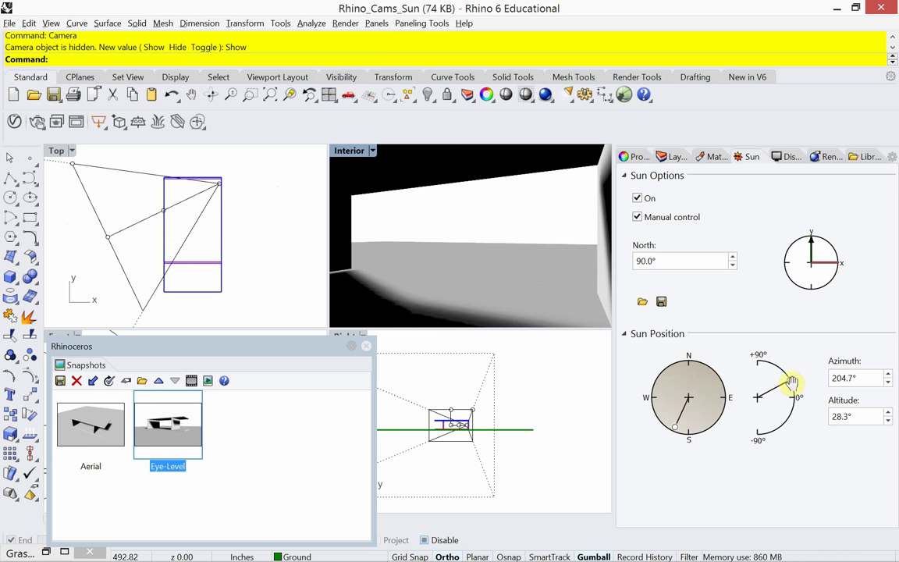
{"action": "mouse_move", "coordinate": [792, 382]}
{"action": "left_mouse_down"}
{"action": "mouse_move", "coordinate": [785, 373]}
{"action": "mouse_move", "coordinate": [786, 382]}
{"action": "left_mouse_up"}
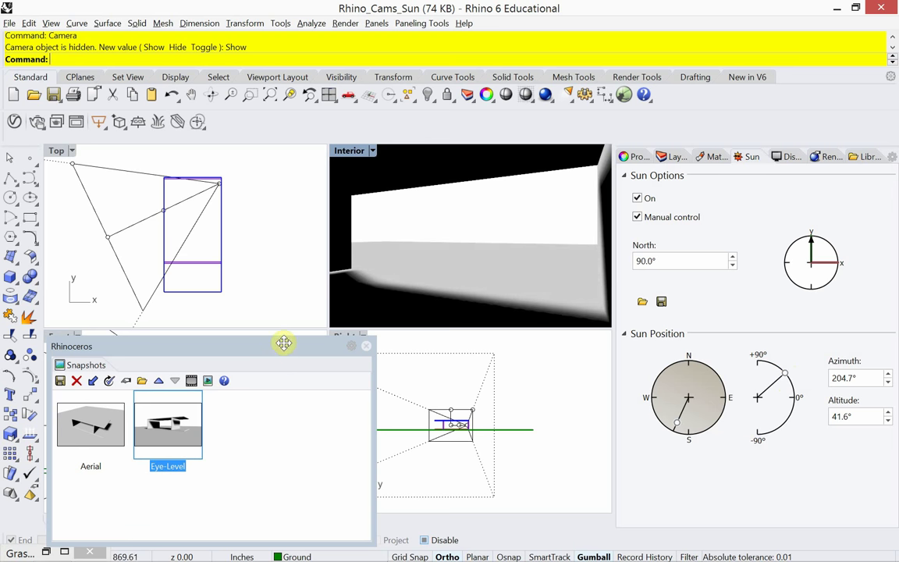
{"action": "left_click_drag", "start_coordinate": [269, 347], "coordinate": [284, 323]}
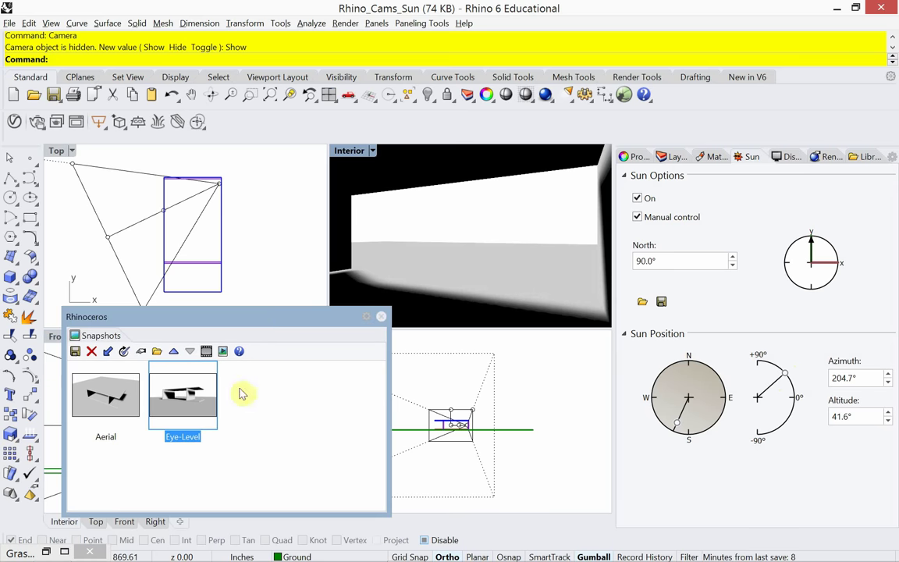
Save the Interior viewport's current state as a new snapshot named Interior, storing the Sun and Camera settings
{"action": "left_click", "coordinate": [349, 160]}
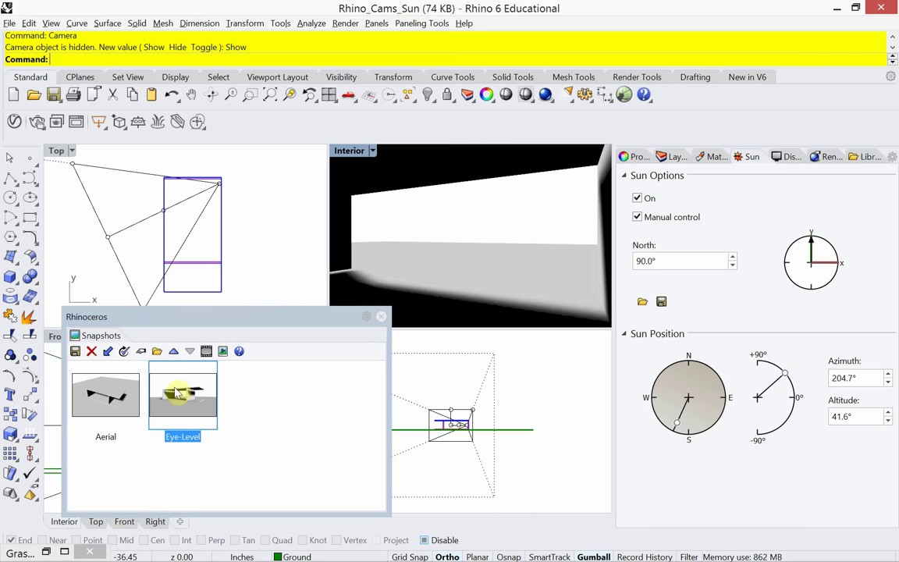
{"action": "left_click", "coordinate": [75, 353]}
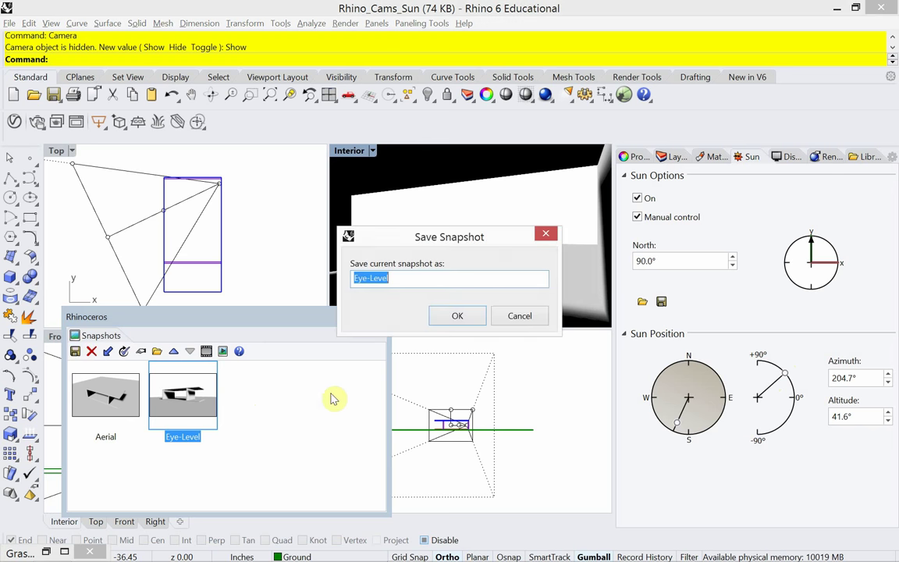
{"action": "type", "text": "In"}
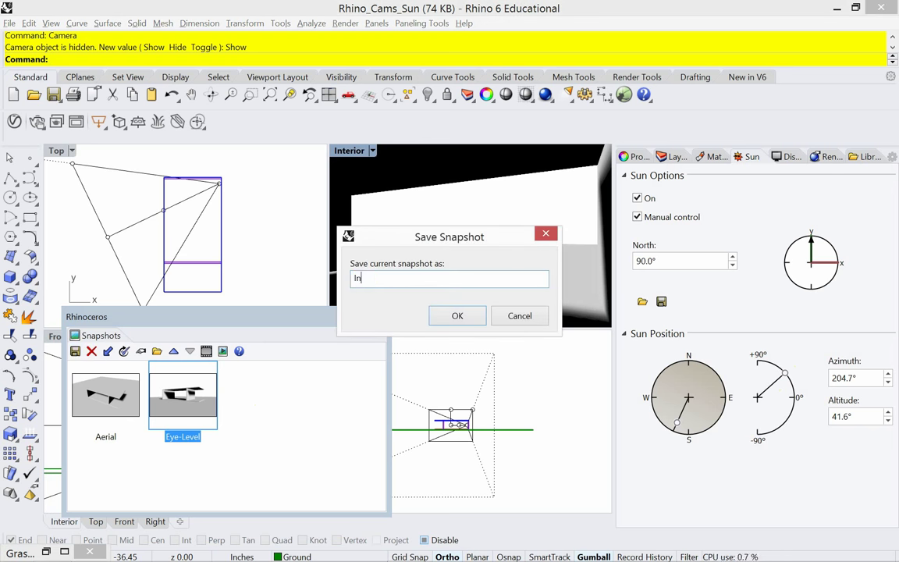
{"action": "type", "text": "terior"}
{"action": "left_click", "coordinate": [457, 315]}
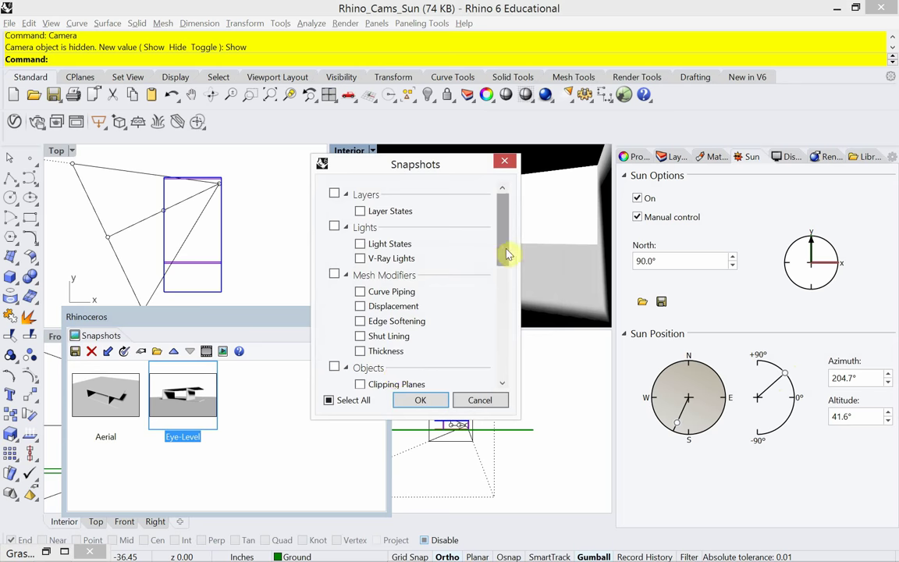
{"action": "left_click_drag", "start_coordinate": [507, 251], "coordinate": [507, 361]}
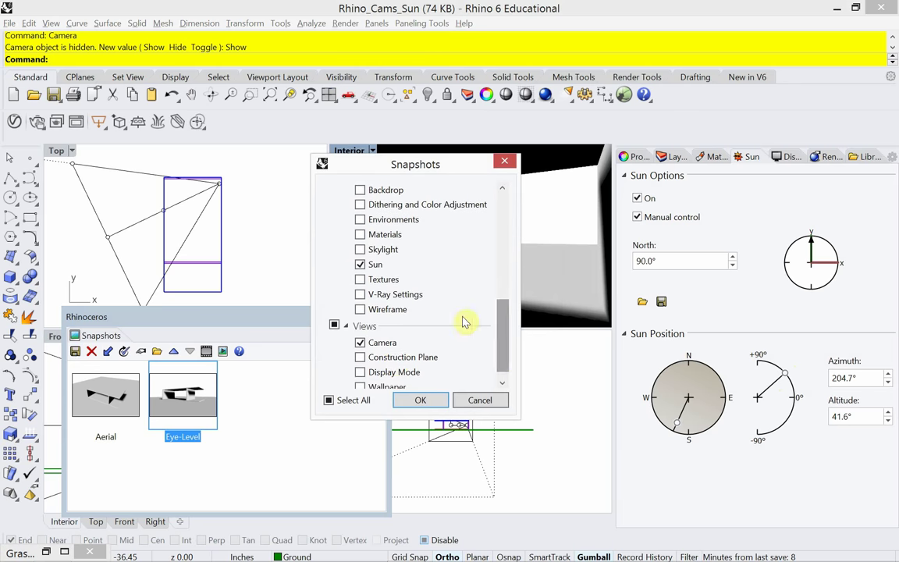
{"action": "left_click", "coordinate": [420, 401]}
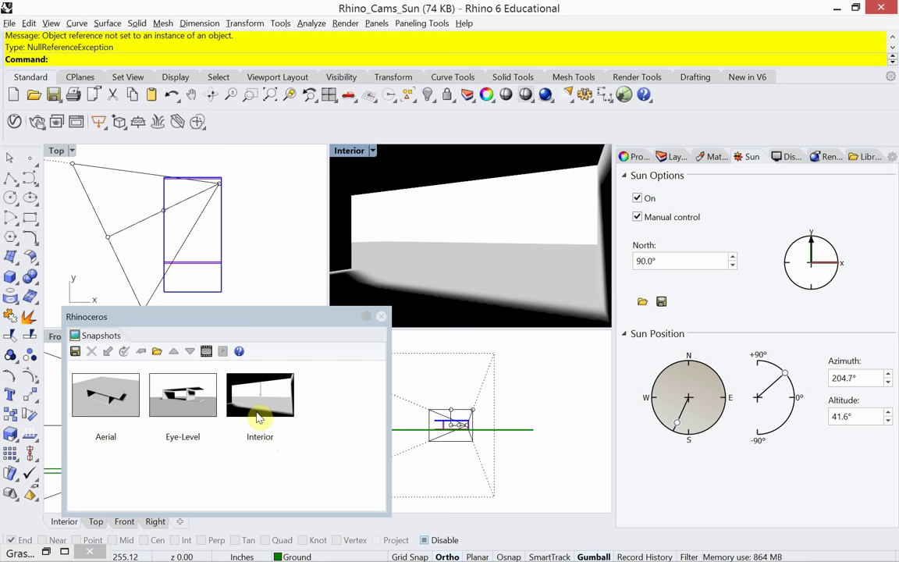
Restore the Eye-Level, Aerial and Interior snapshots in turn to check their cameras and sun positions, finishing on Interior
{"action": "double_click", "coordinate": [199, 410]}
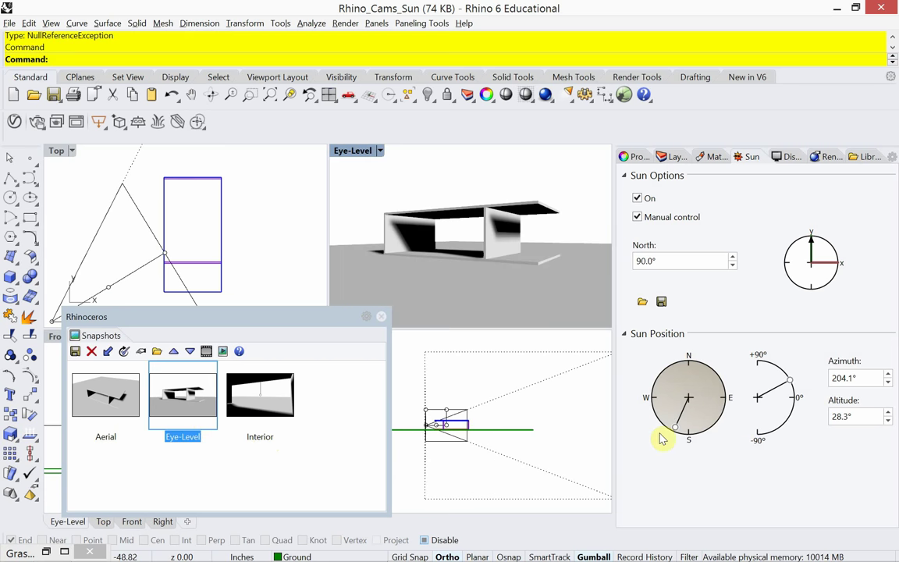
{"action": "double_click", "coordinate": [121, 405]}
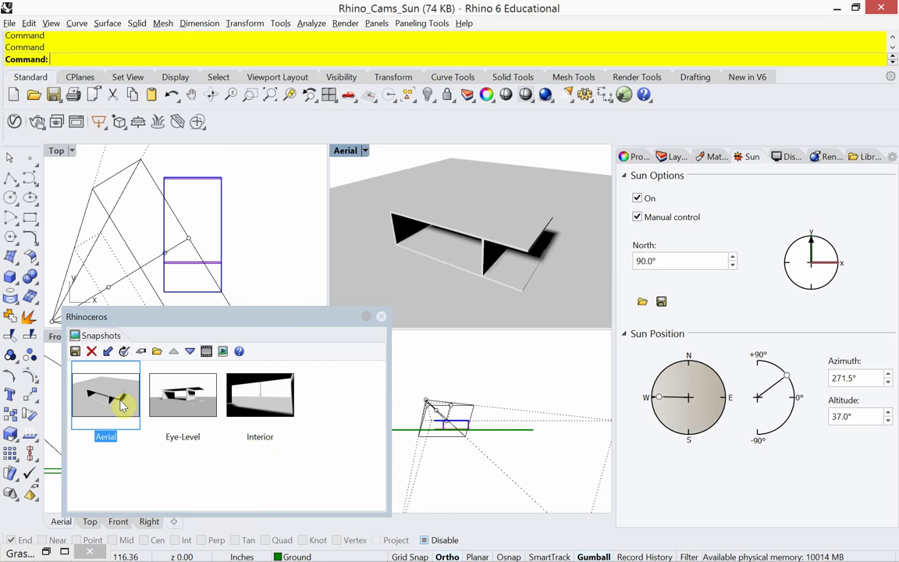
{"action": "left_click", "coordinate": [263, 414]}
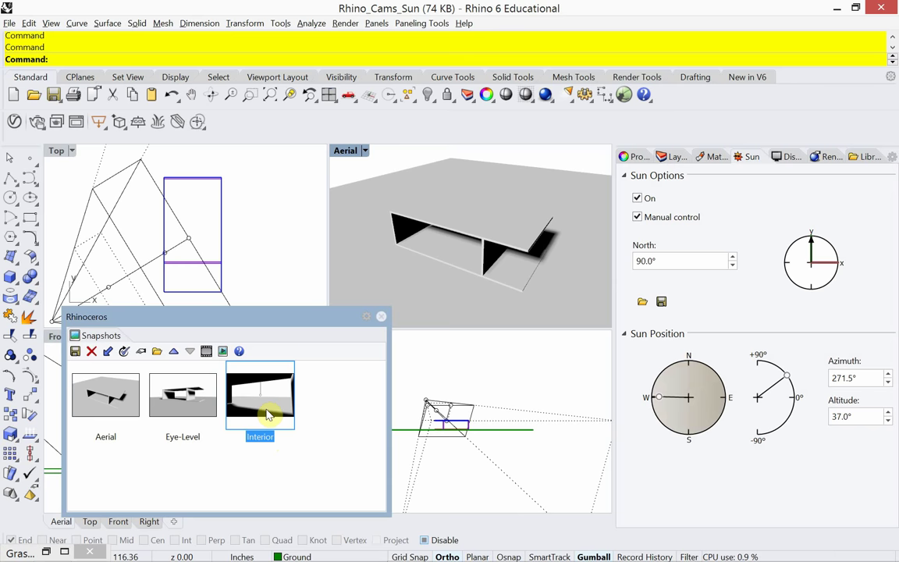
{"action": "double_click", "coordinate": [266, 415]}
{"action": "double_click", "coordinate": [182, 369]}
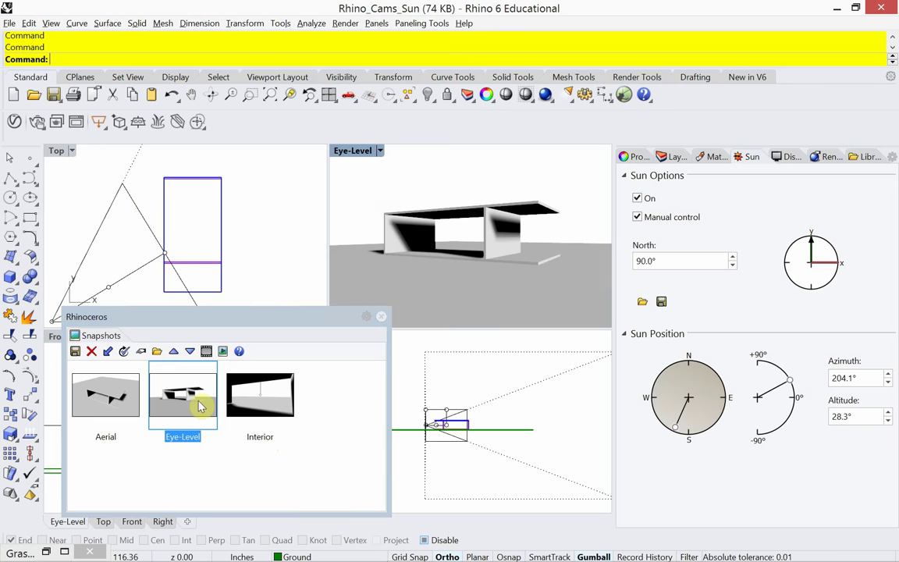
{"action": "left_click", "coordinate": [116, 414]}
{"action": "double_click", "coordinate": [117, 414]}
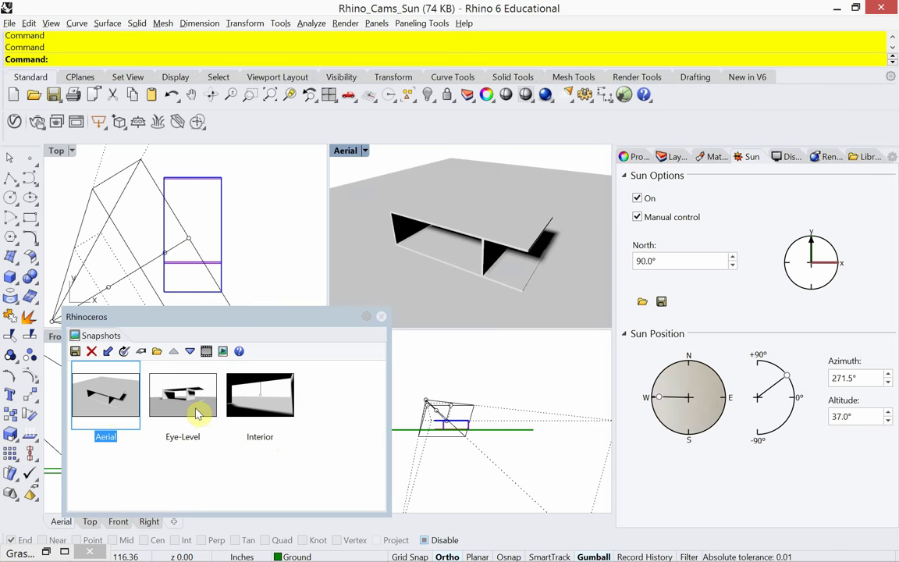
{"action": "double_click", "coordinate": [195, 394]}
{"action": "left_click", "coordinate": [258, 404]}
{"action": "double_click", "coordinate": [258, 405]}
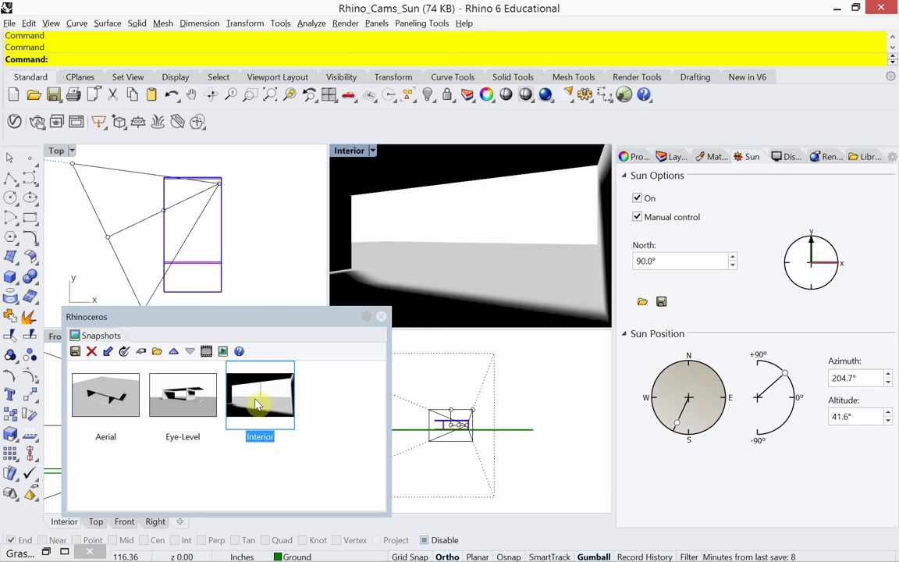
Close the Snapshots manager and save the Rhino_Cams_Sun file
{"action": "left_click", "coordinate": [382, 320]}
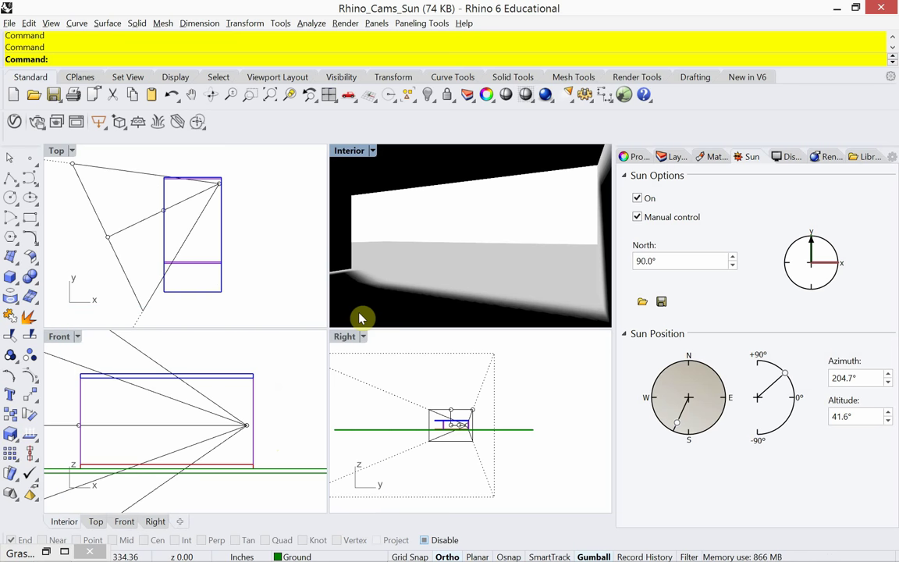
{"action": "key", "text": "ctrl+s"}
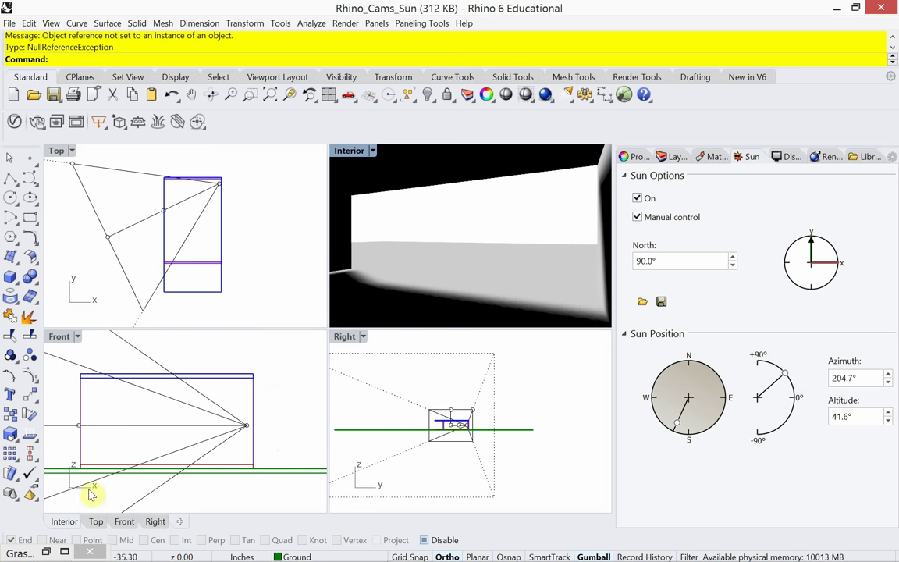
Switch to the Grasshopper window and restore it from full screen so the Rhino viewports show beside it
{"action": "key", "text": "alt+Tab"}
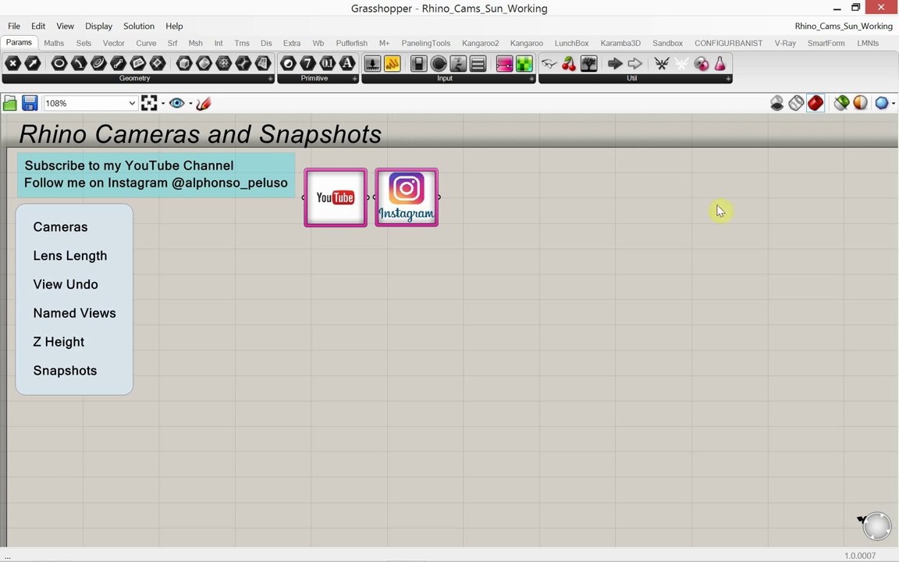
{"action": "left_click", "coordinate": [857, 7]}
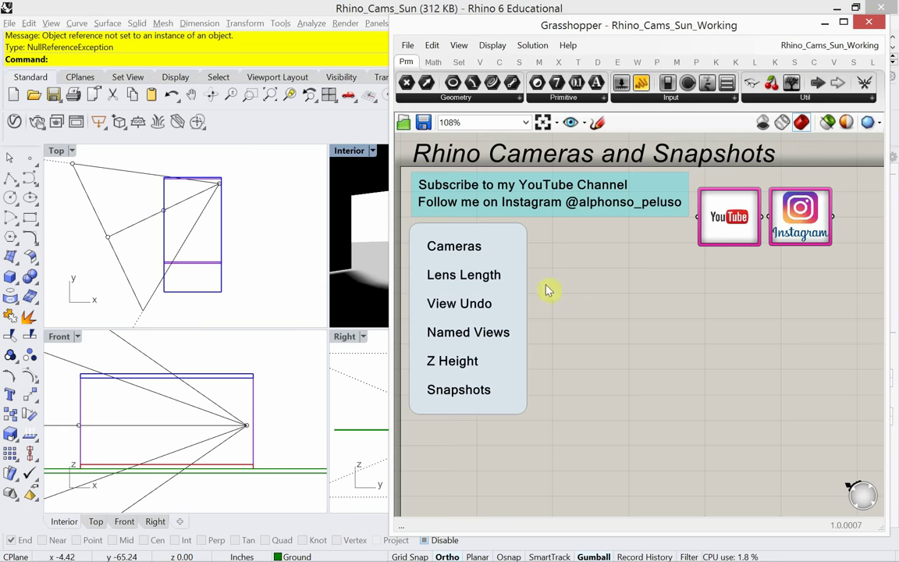